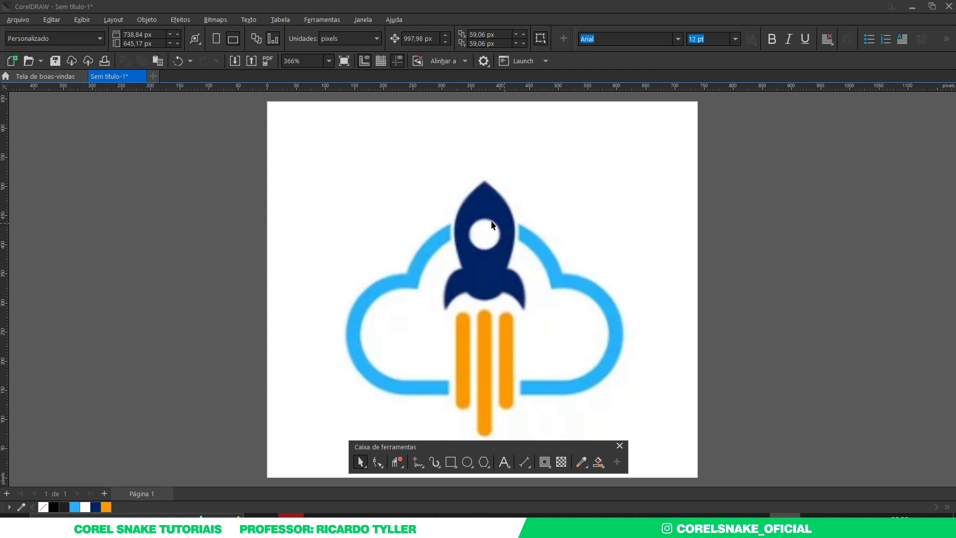
# Step: Set the nudge distance to the reference logo image's width
pyautogui.click(395, 225)
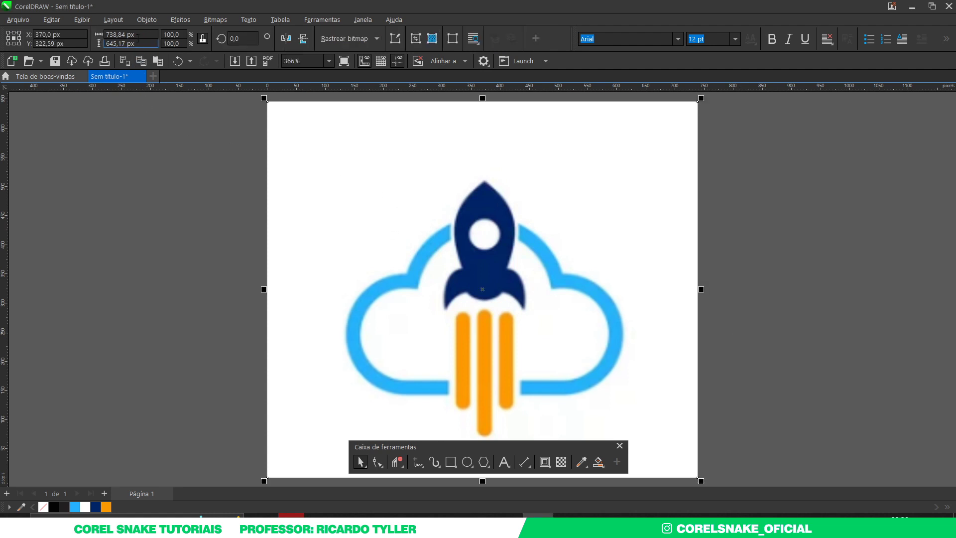
pyautogui.click(117, 35)
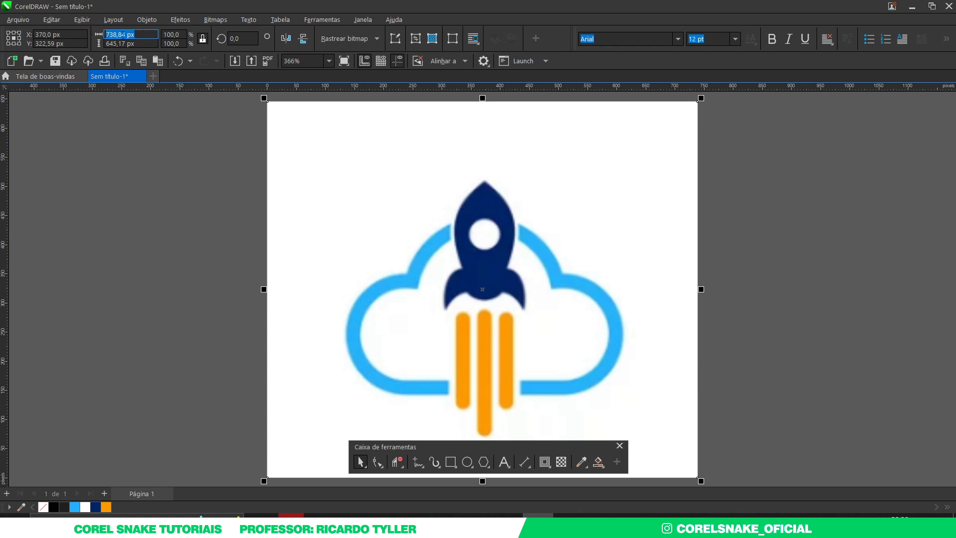
pyautogui.press('Escape')
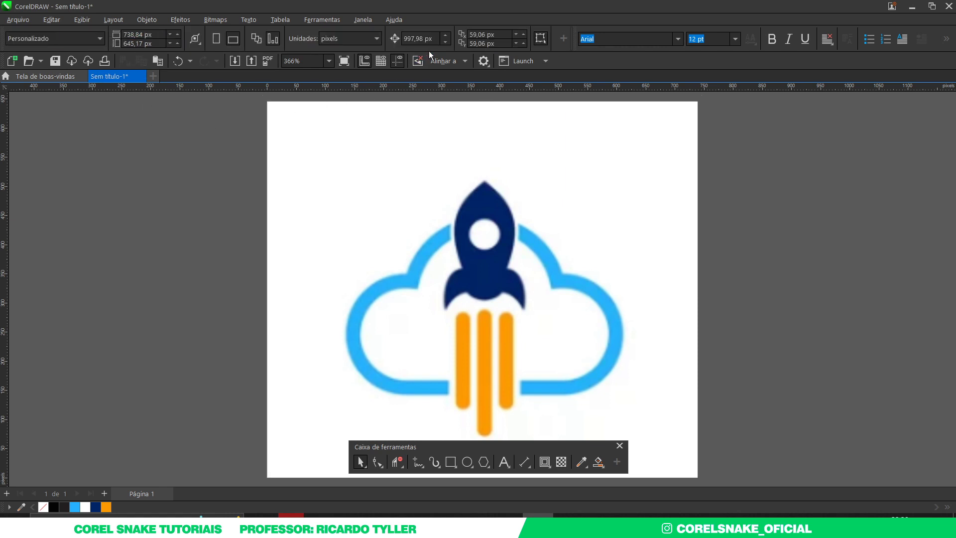
pyautogui.doubleClick(436, 37)
pyautogui.write('738,84 px')
pyautogui.press('Return')
# Step: Apply 50% uniform transparency to the reference logo image
pyautogui.click(336, 246)
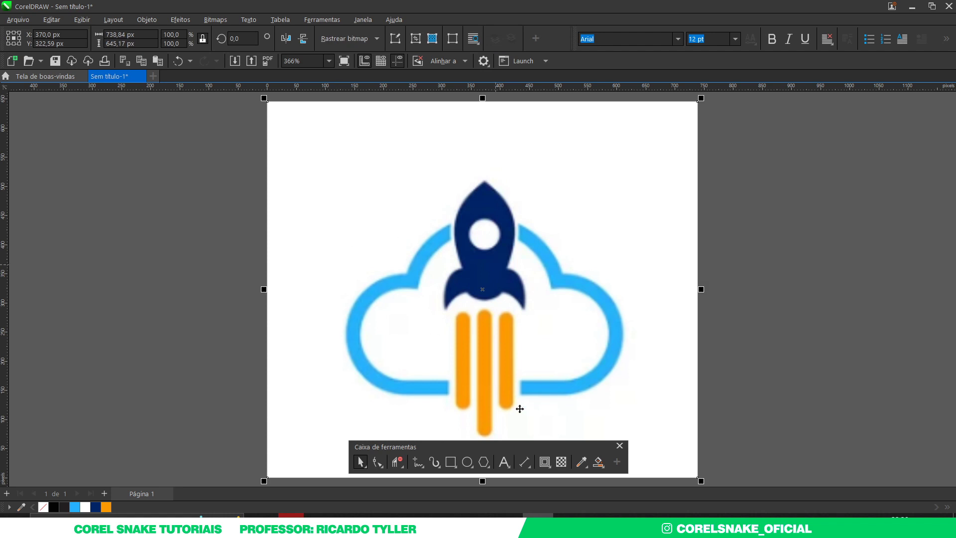
pyautogui.click(561, 463)
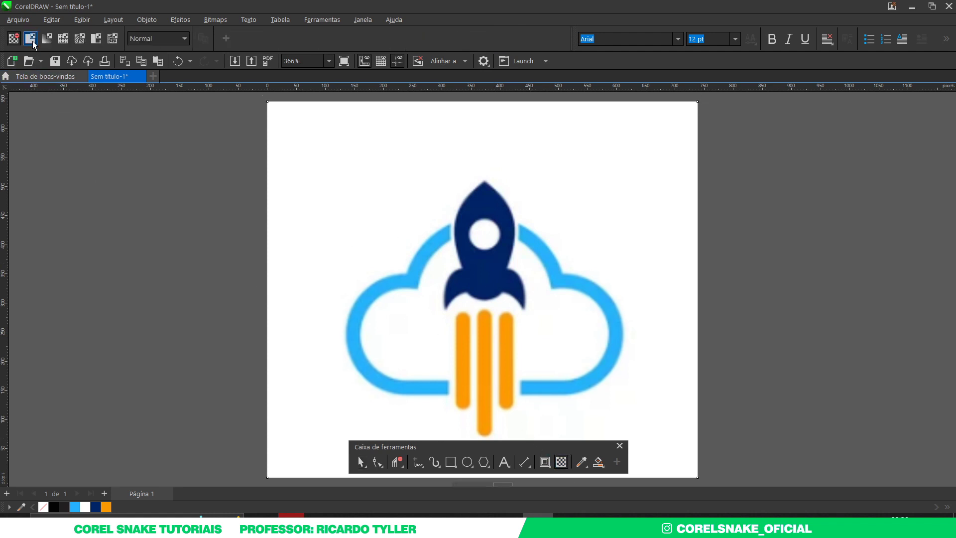
pyautogui.click(30, 38)
pyautogui.click(361, 462)
pyautogui.click(187, 370)
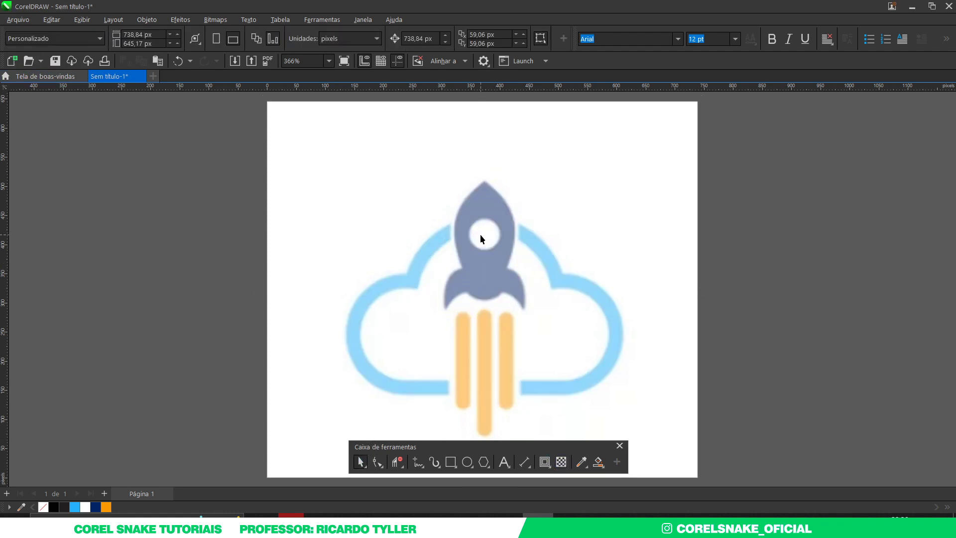
pyautogui.scroll(1, 483, 208)
pyautogui.scroll(-1, 416, 306)
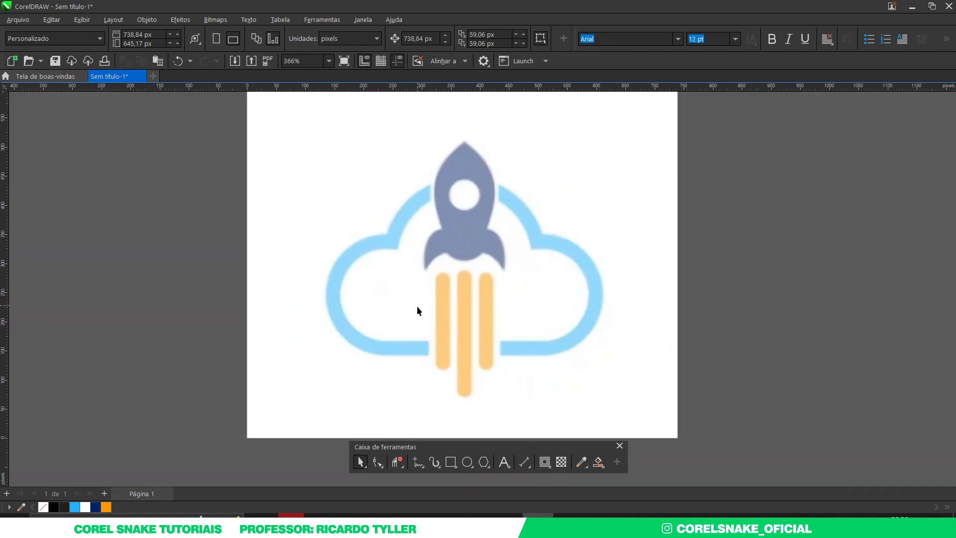
pyautogui.scroll(1, 416, 321)
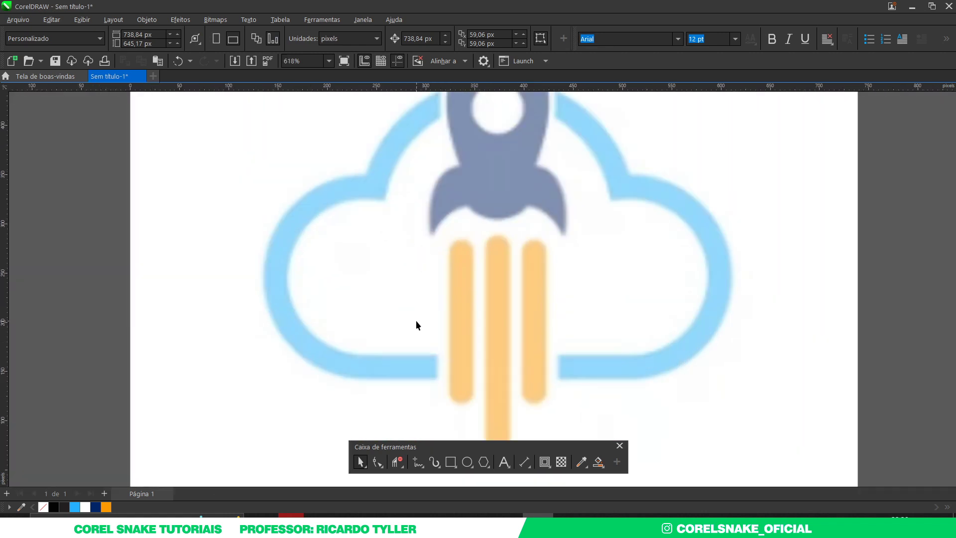
# Step: Draw a 3-point circle over the cloud's left lobe and fit it in place
pyautogui.click(470, 465)
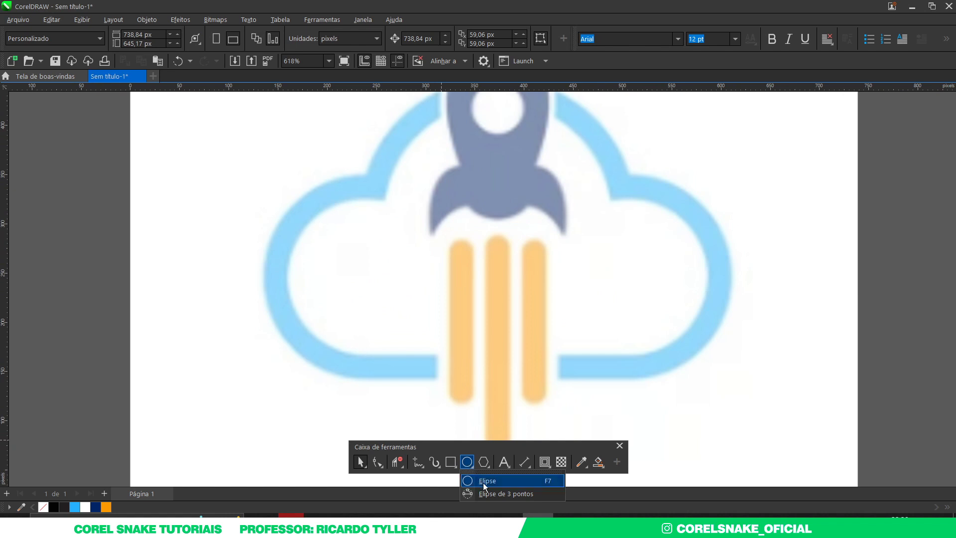
pyautogui.click(501, 494)
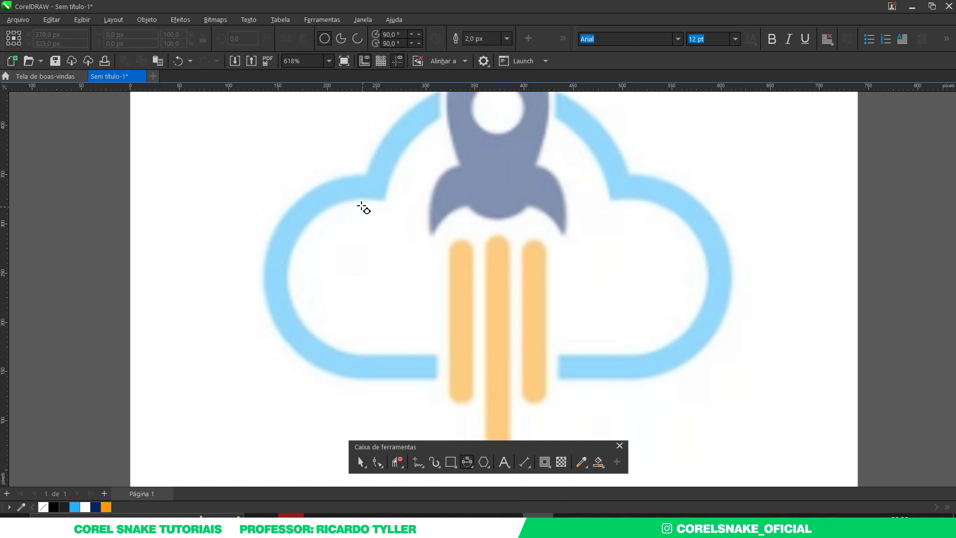
pyautogui.moveTo(356, 200); pyautogui.dragTo(356, 355)
pyautogui.click(382, 357)
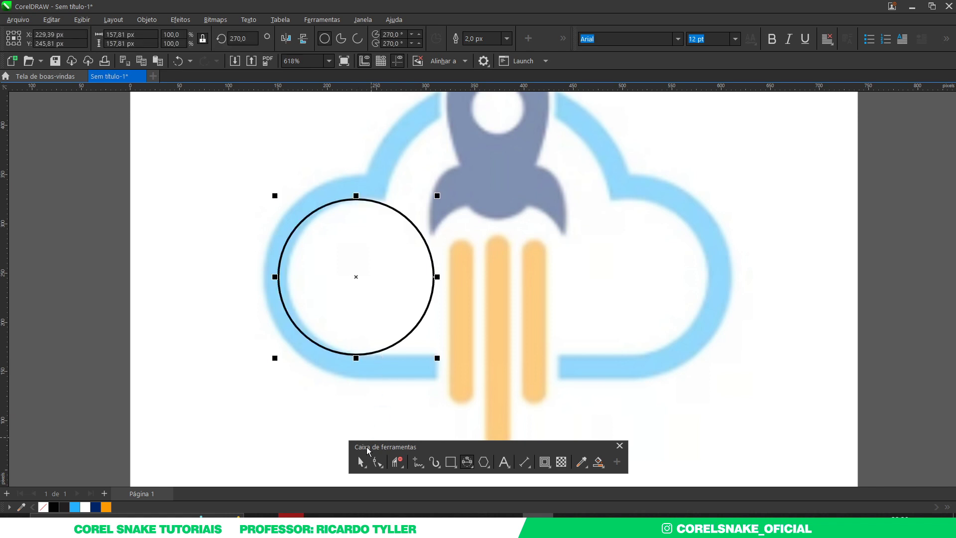
pyautogui.click(361, 461)
pyautogui.scroll(1, 336, 341)
pyautogui.scroll(1, 336, 341)
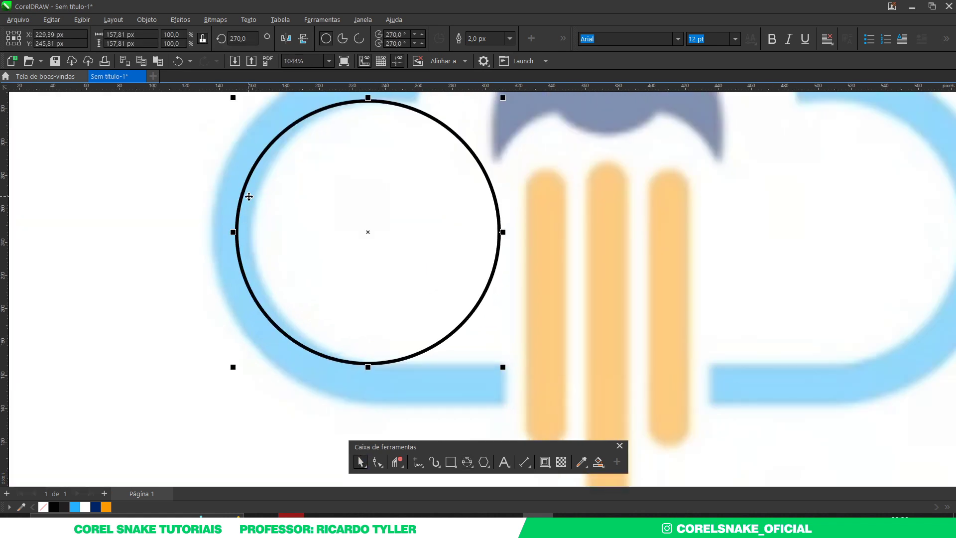
pyautogui.moveTo(354, 291); pyautogui.dragTo(371, 292)
pyautogui.scroll(-2, 352, 281)
pyautogui.scroll(-1, 368, 258)
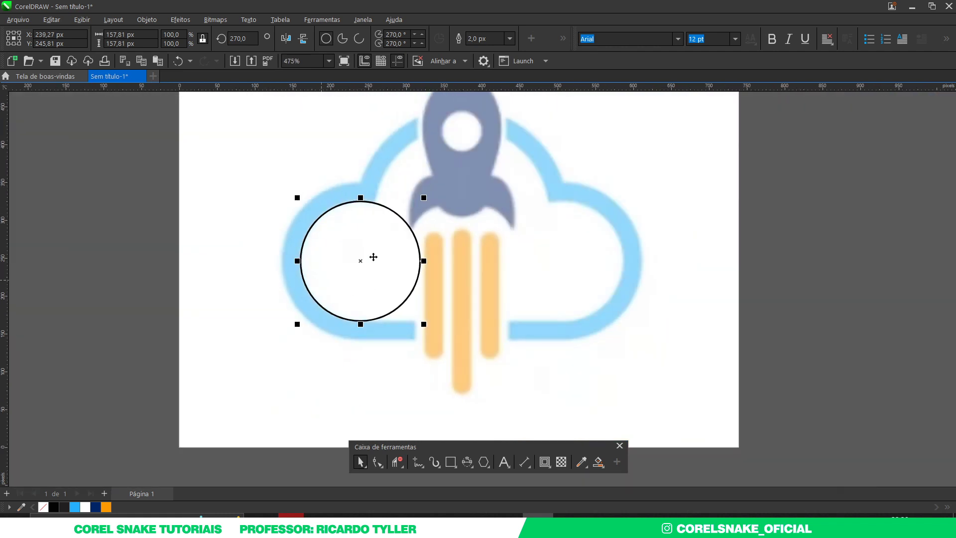
pyautogui.scroll(2, 373, 251)
# Step: Drag a copy of the circle onto the cloud's right lobe
pyautogui.moveTo(314, 250); pyautogui.dragTo(652, 257)
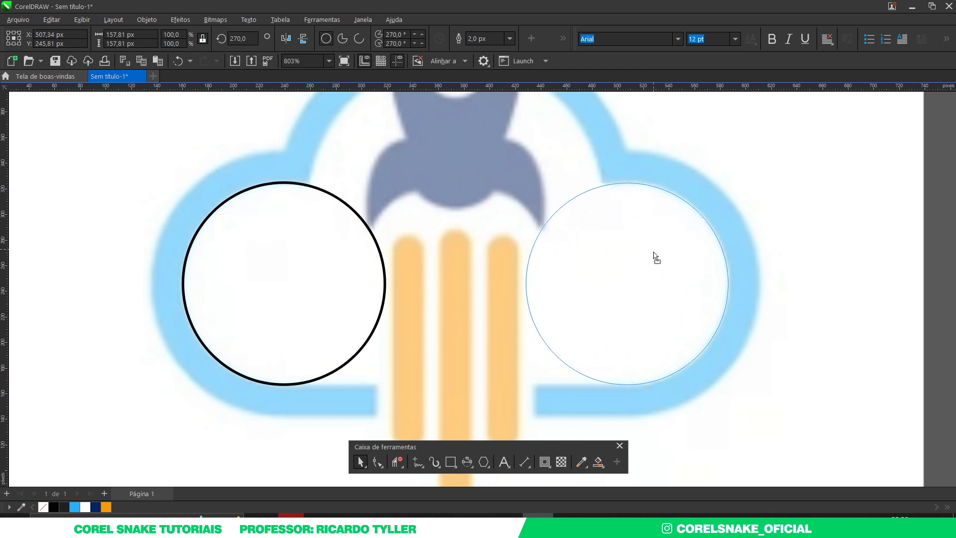
pyautogui.moveTo(652, 257); pyautogui.dragTo(652, 255)
pyautogui.scroll(-2, 431, 235)
pyautogui.click(798, 258)
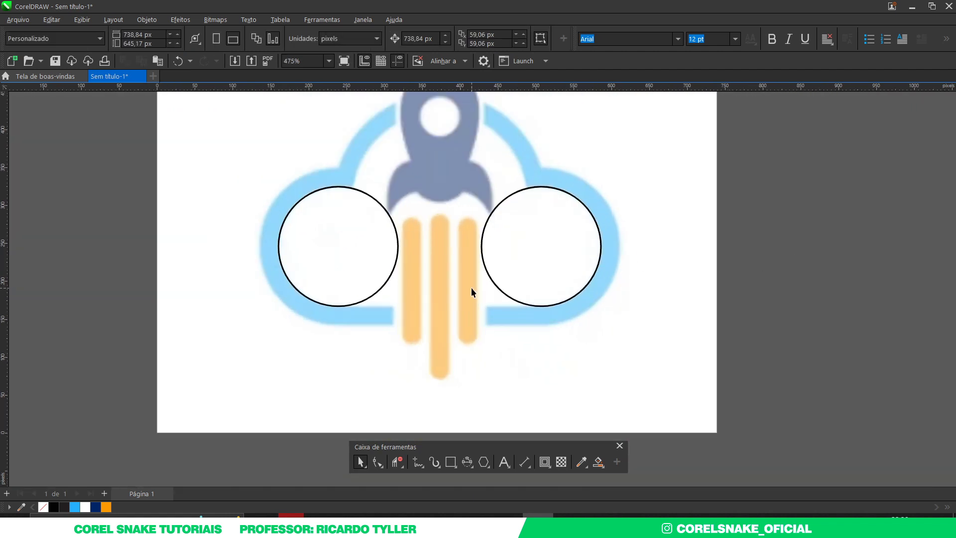
pyautogui.scroll(2, 471, 288)
pyautogui.click(249, 284)
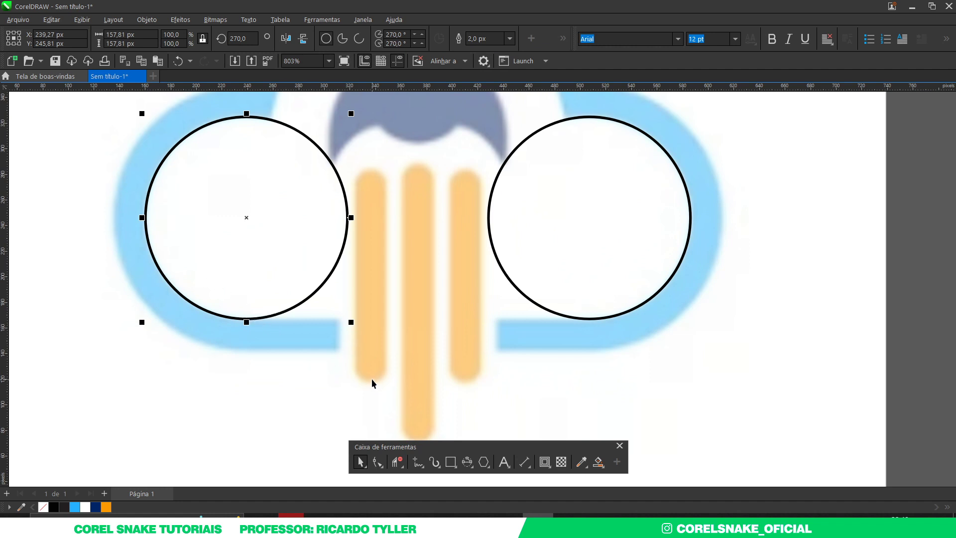
# Step: Draw a rectangle between the circles' bottoms and lower its top edge to flatten it
pyautogui.click(450, 461)
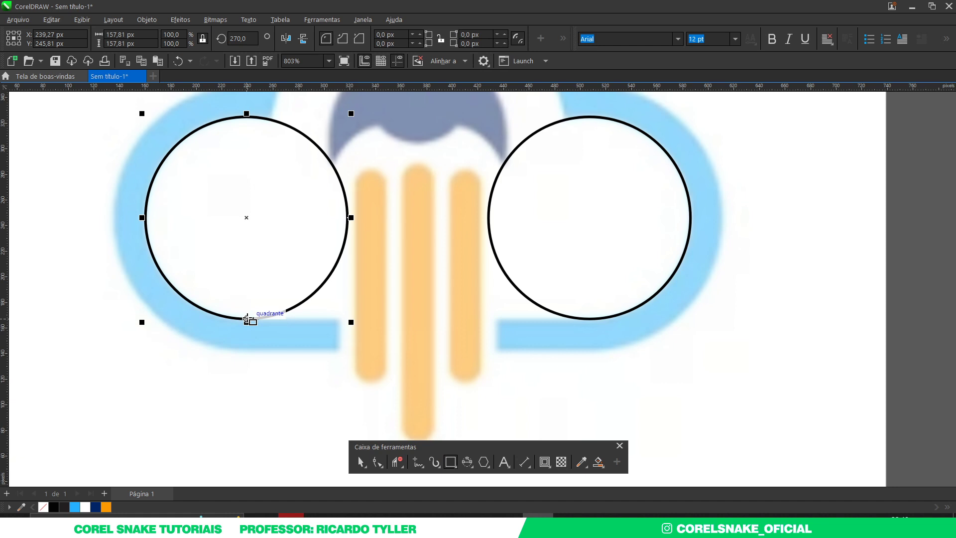
pyautogui.moveTo(247, 319); pyautogui.dragTo(589, 319)
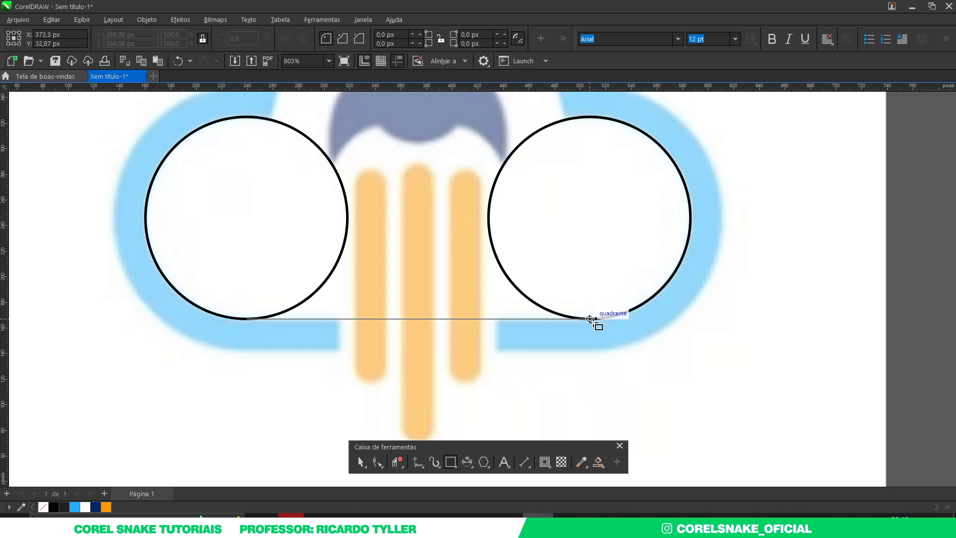
pyautogui.moveTo(589, 319); pyautogui.dragTo(590, 319)
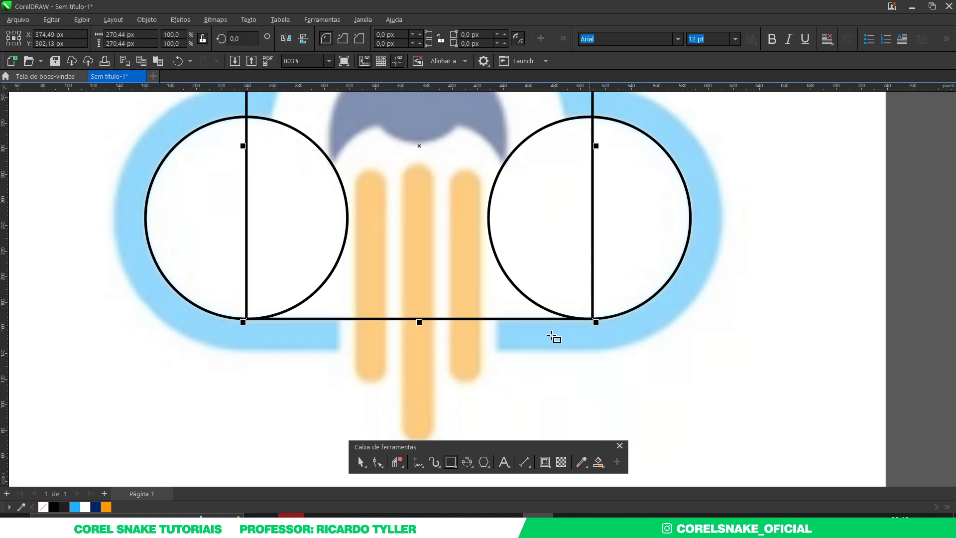
pyautogui.scroll(-1, 443, 414)
pyautogui.click(360, 462)
pyautogui.scroll(-1, 402, 351)
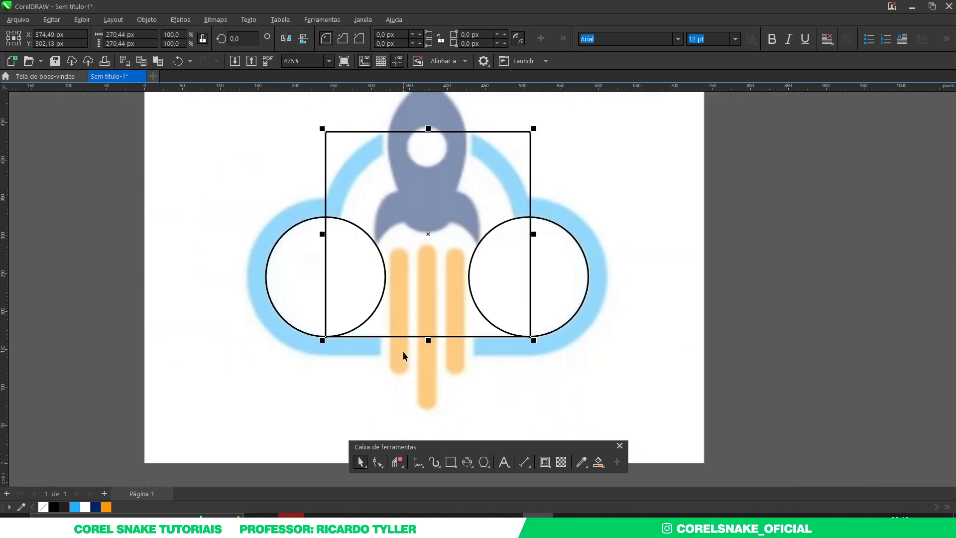
pyautogui.moveTo(428, 128); pyautogui.dragTo(389, 277)
pyautogui.scroll(1, 474, 222)
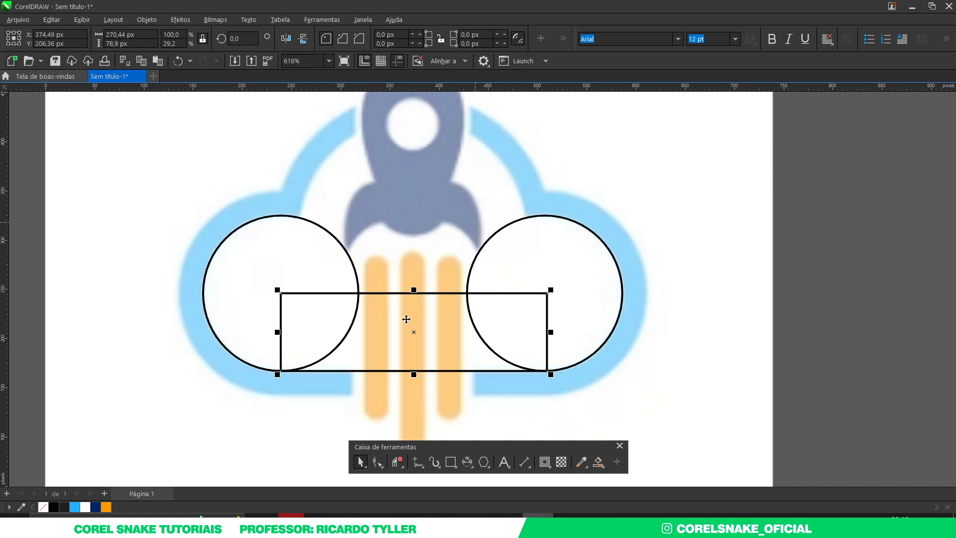
pyautogui.scroll(-1, 463, 209)
pyautogui.scroll(1, 449, 199)
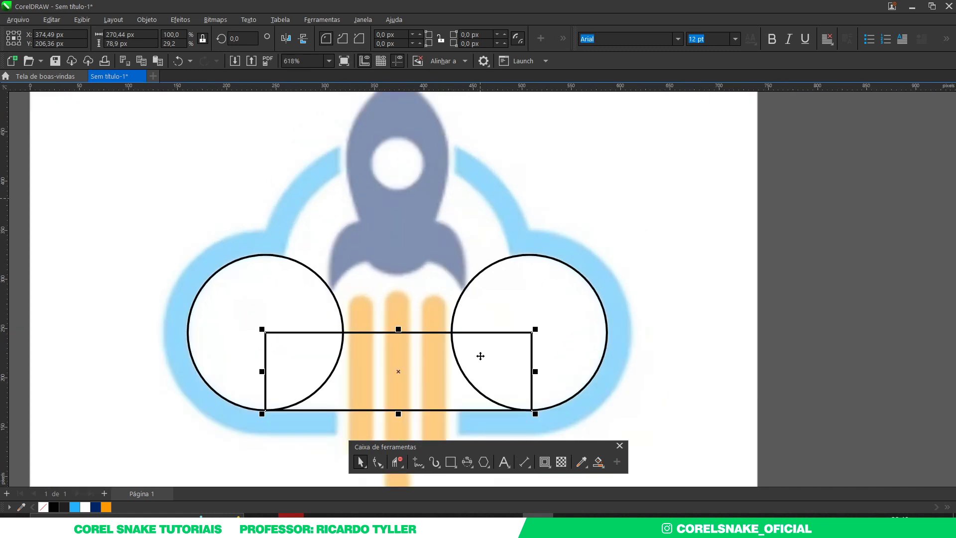
# Step: Draw a large 3-point circle spanning both circle tops and move it slightly down
pyautogui.click(467, 462)
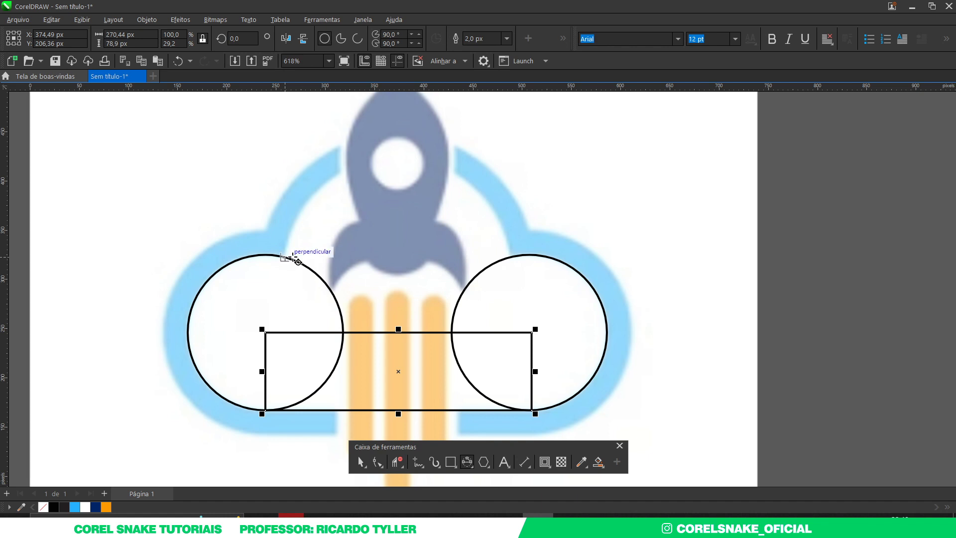
pyautogui.moveTo(284, 257); pyautogui.dragTo(508, 257)
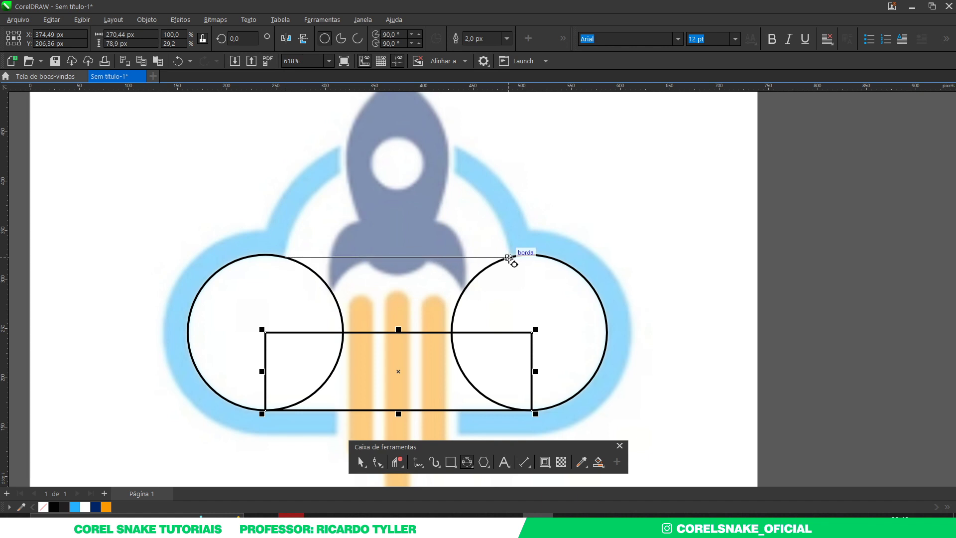
pyautogui.click(499, 207)
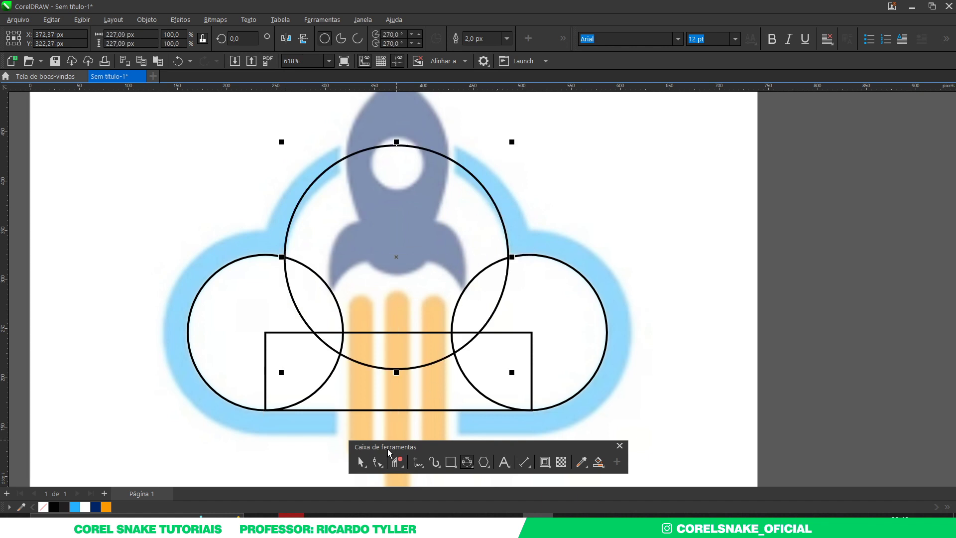
pyautogui.click(361, 462)
pyautogui.scroll(2, 394, 214)
pyautogui.moveTo(407, 174); pyautogui.dragTo(408, 195)
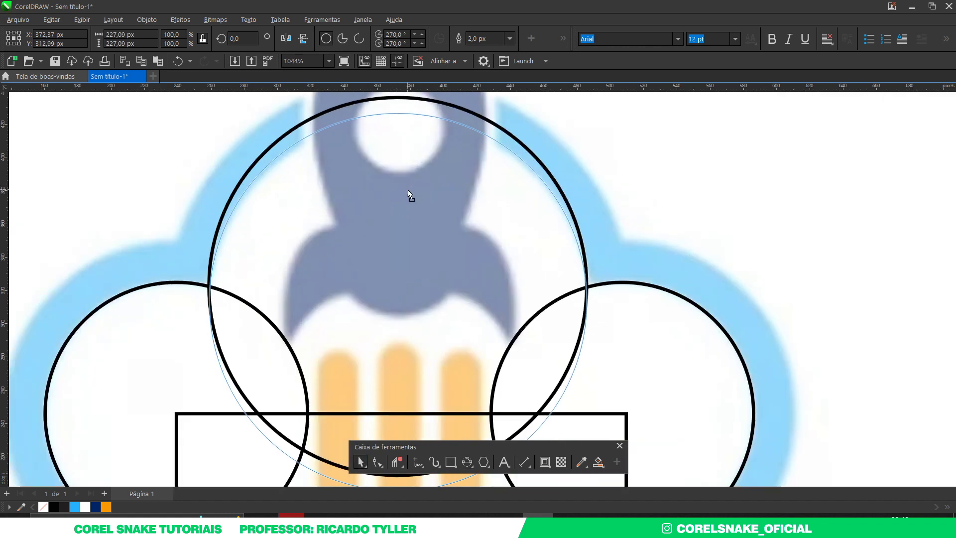
pyautogui.scroll(-1, 407, 195)
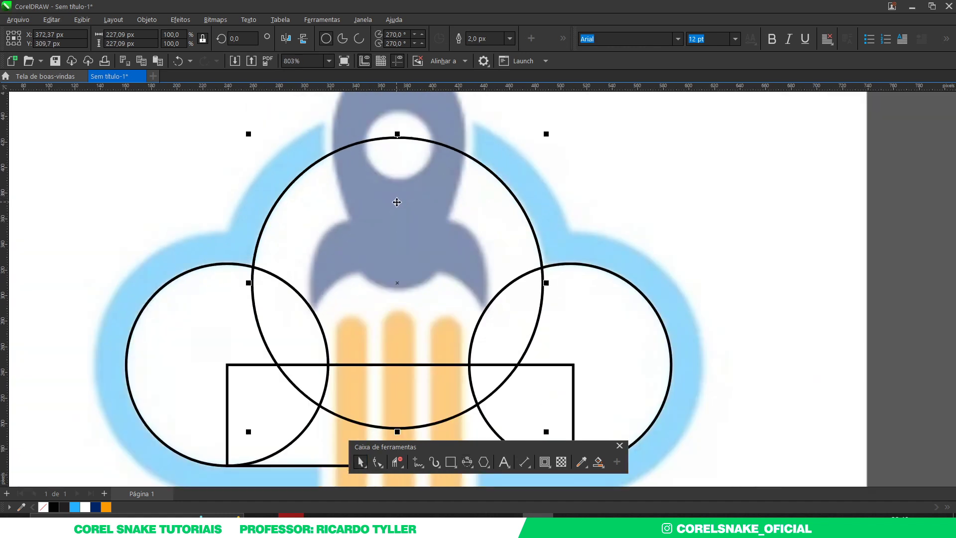
pyautogui.scroll(-1, 407, 195)
pyautogui.scroll(-1, 401, 261)
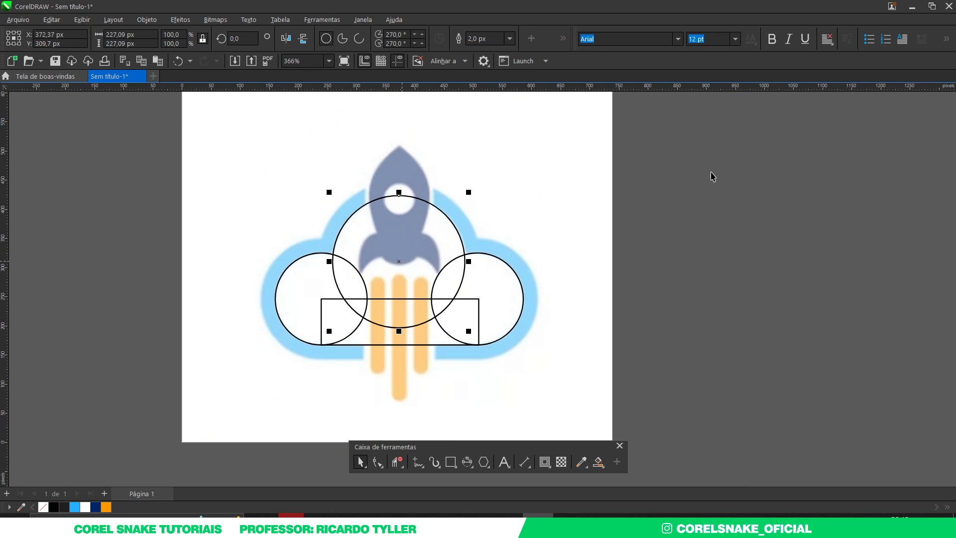
pyautogui.scroll(1, 388, 229)
pyautogui.scroll(1, 383, 223)
pyautogui.scroll(-1, 382, 221)
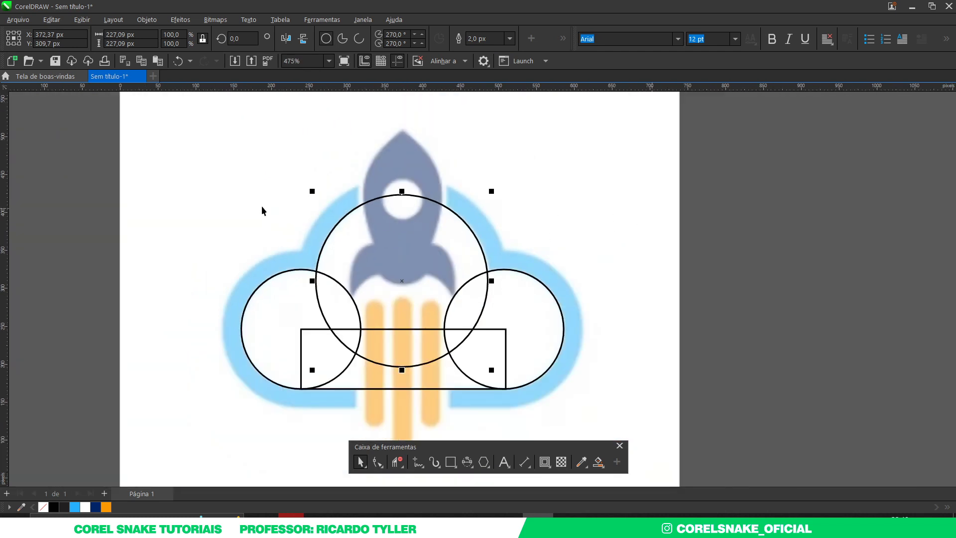
# Step: Weld the three circles and rectangle, then add an outside contour matching the blue band
pyautogui.moveTo(771, 157); pyautogui.dragTo(205, 404)
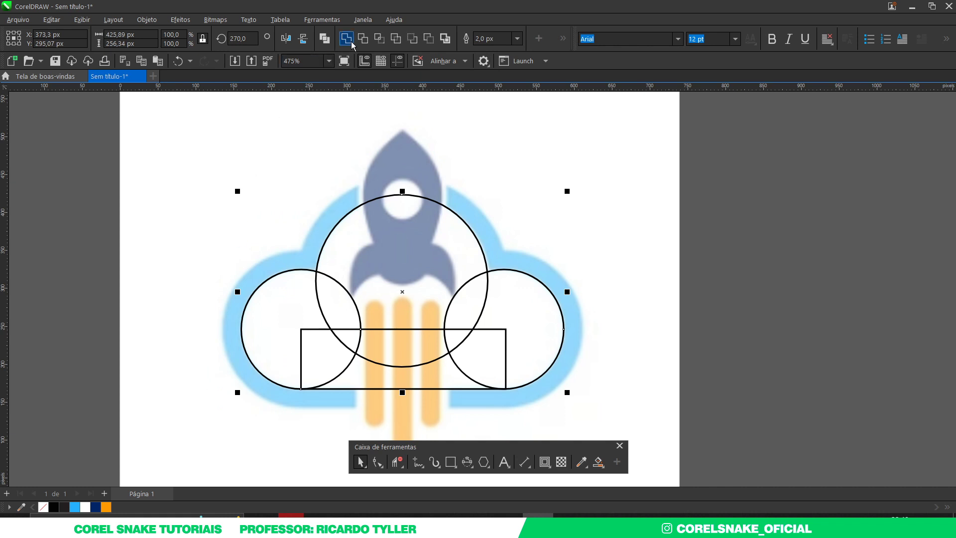
pyautogui.click(351, 41)
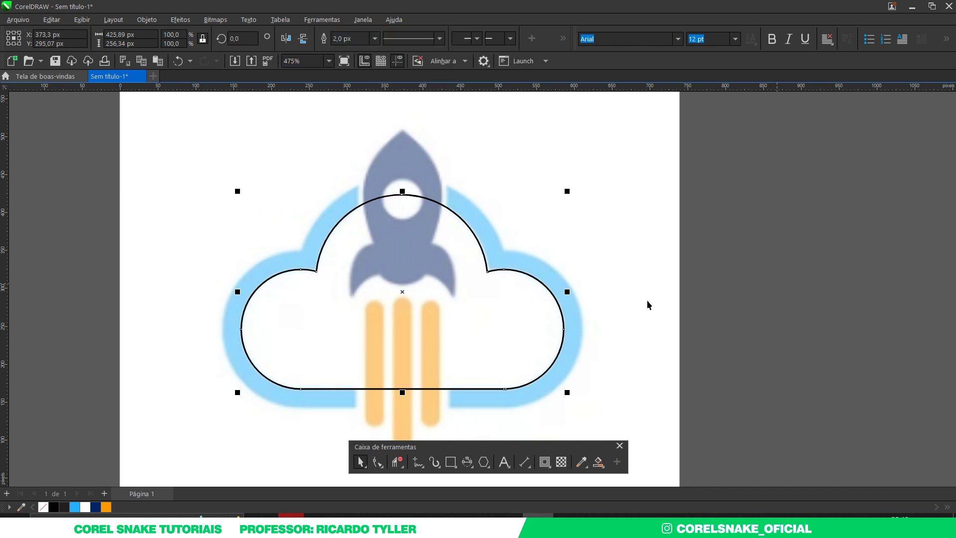
pyautogui.click(544, 462)
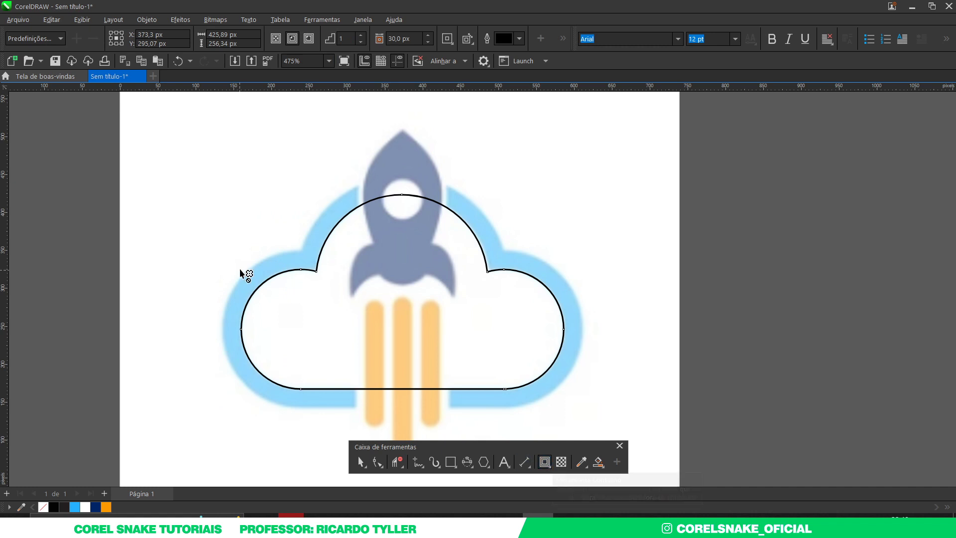
pyautogui.scroll(3, 240, 273)
pyautogui.moveTo(242, 310)
pyautogui.mouseDown()
pyautogui.moveTo(224, 309)
pyautogui.moveTo(251, 290)
pyautogui.moveTo(213, 251)
pyautogui.mouseUp()
pyautogui.press('space')
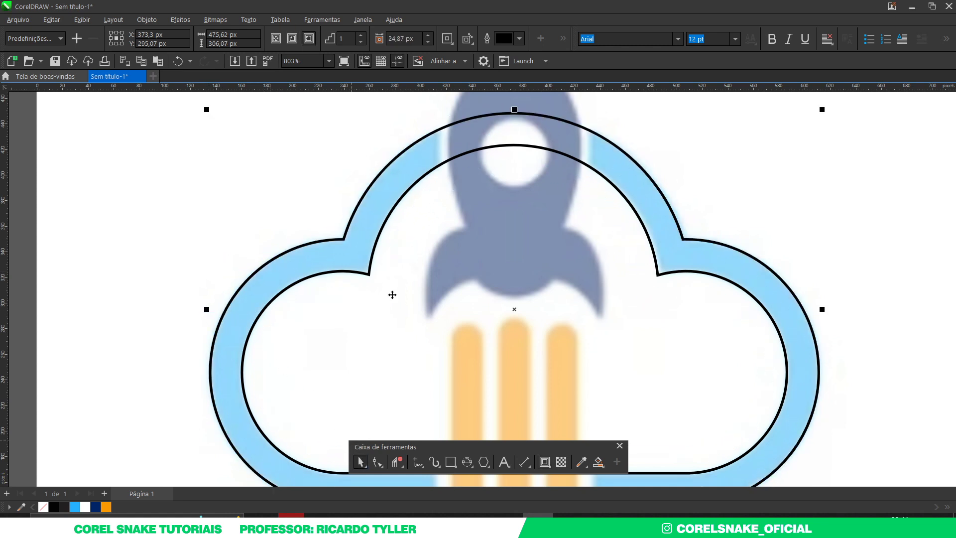
pyautogui.scroll(-2, 392, 295)
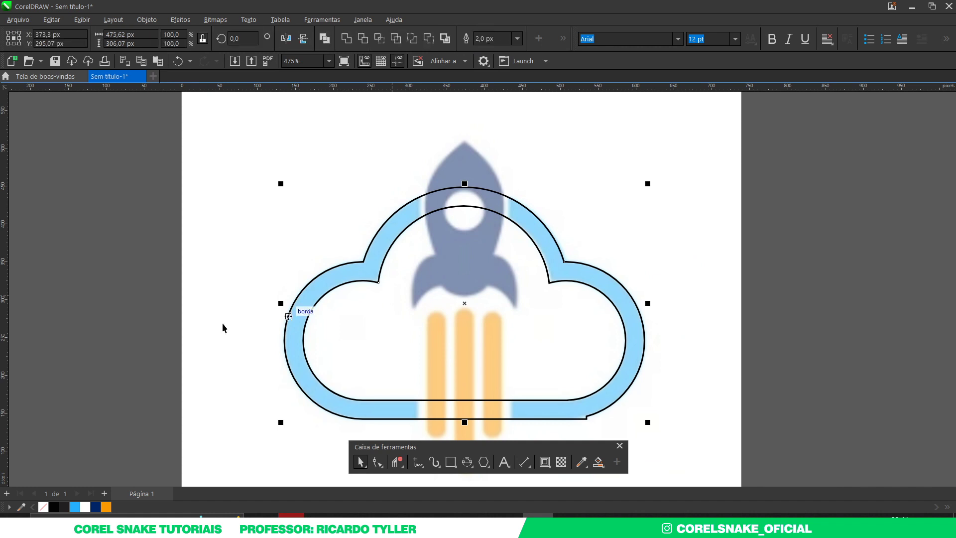
pyautogui.click(166, 299)
pyautogui.click(301, 297)
pyautogui.scroll(-2, 301, 297)
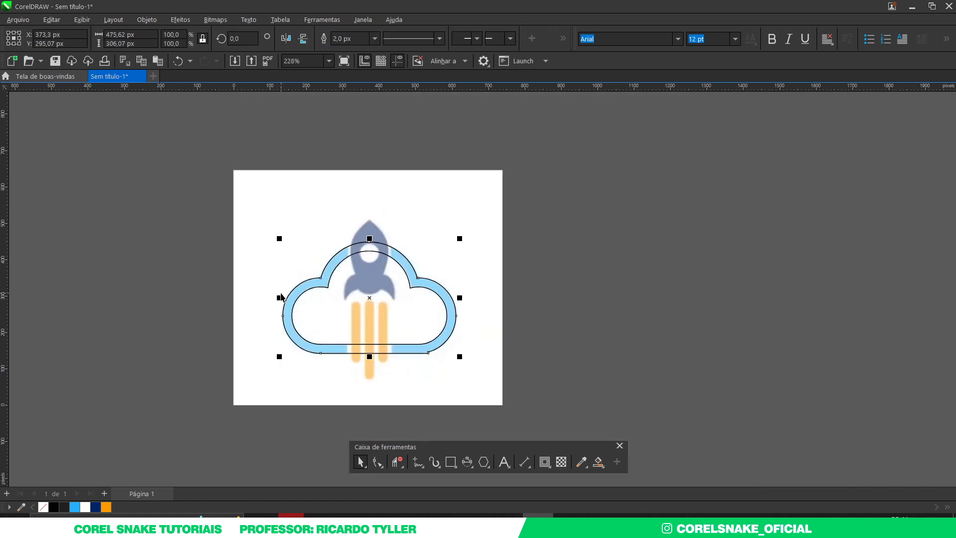
# Step: Add a page-sized white rectangle shifted right beside the reference image
pyautogui.click(171, 284)
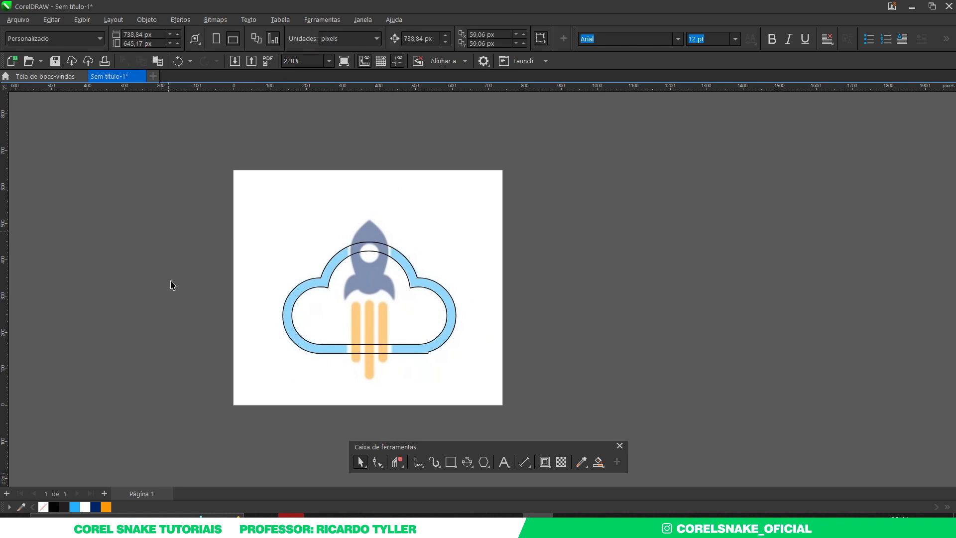
pyautogui.doubleClick(450, 462)
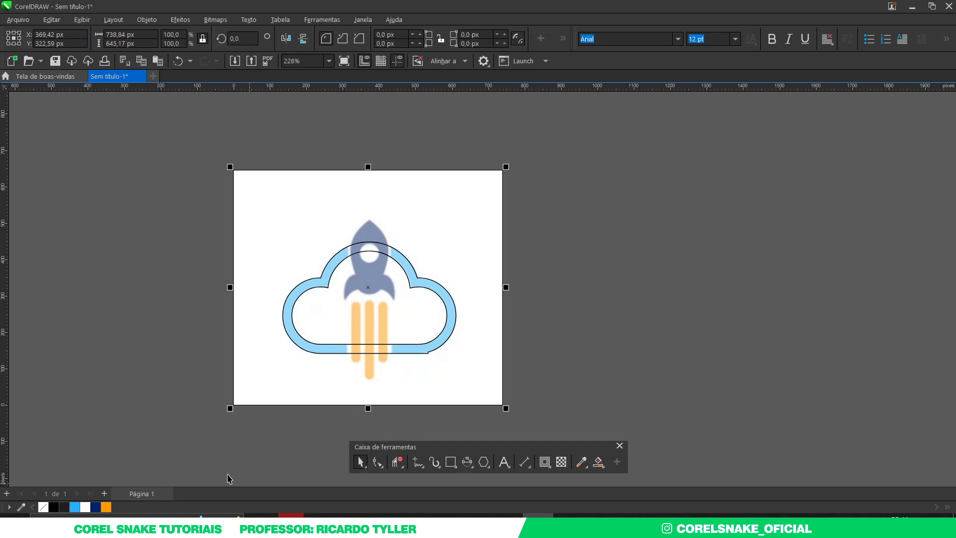
pyautogui.press('Right')
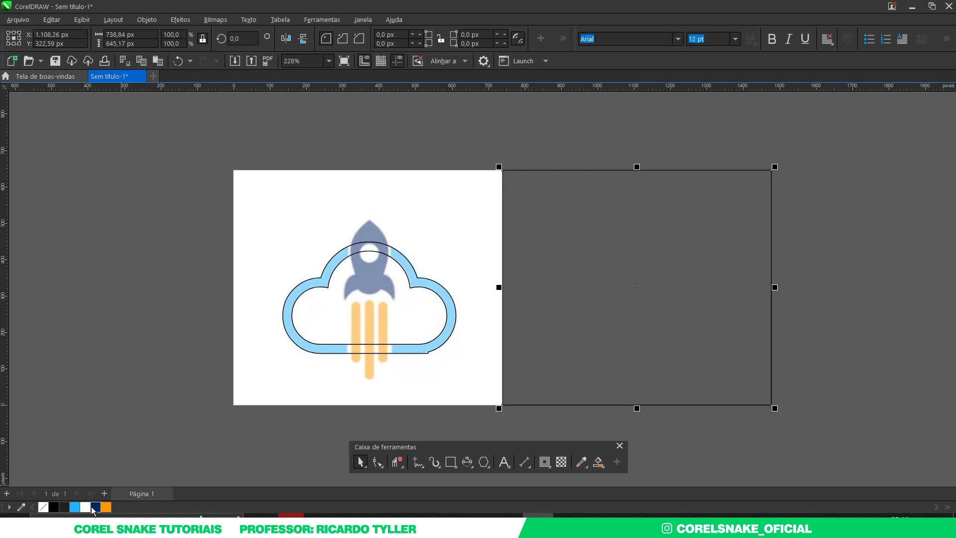
pyautogui.click(87, 508)
pyautogui.click(99, 462)
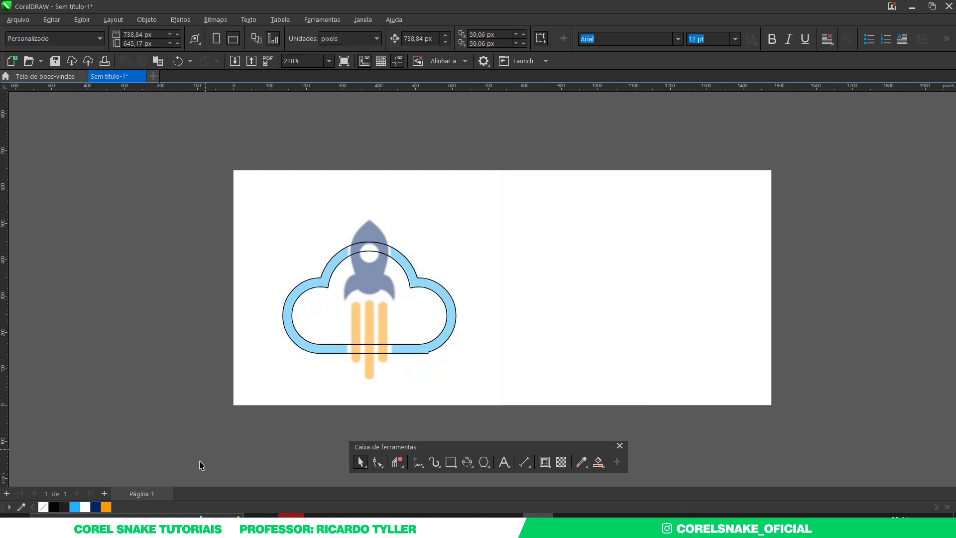
pyautogui.scroll(1, 414, 302)
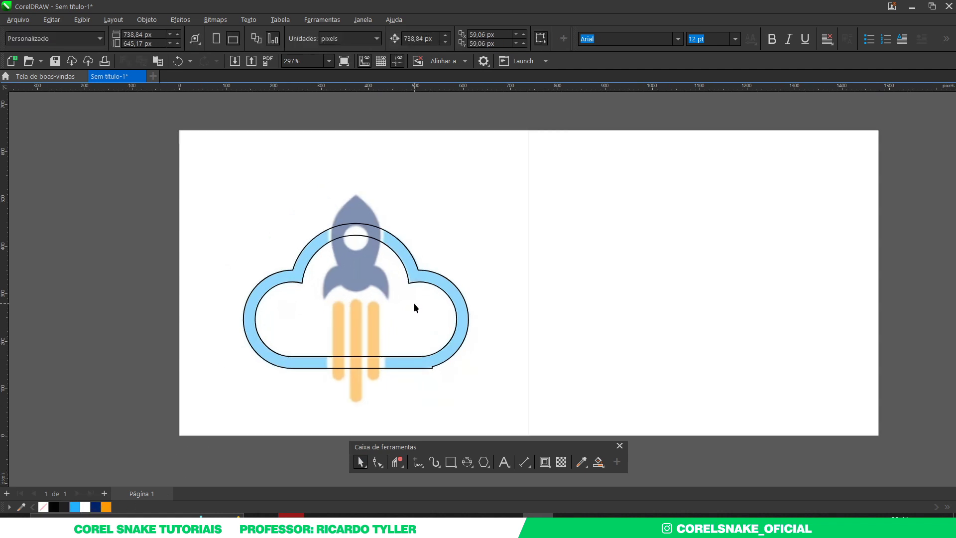
# Step: Fill the outer cloud blue and inner cloud white, remove outlines, and move both onto the panel
pyautogui.click(409, 256)
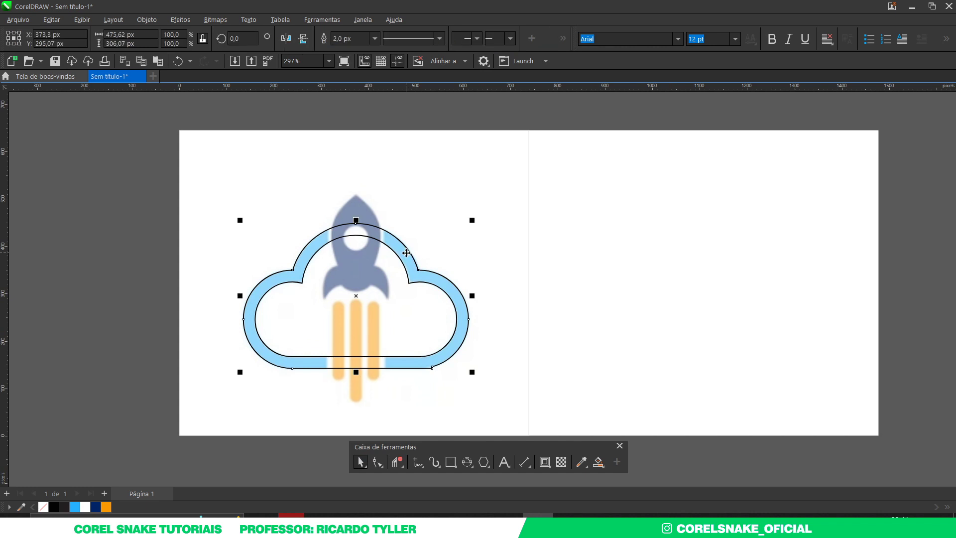
pyautogui.click(74, 507)
pyautogui.rightClick(45, 506)
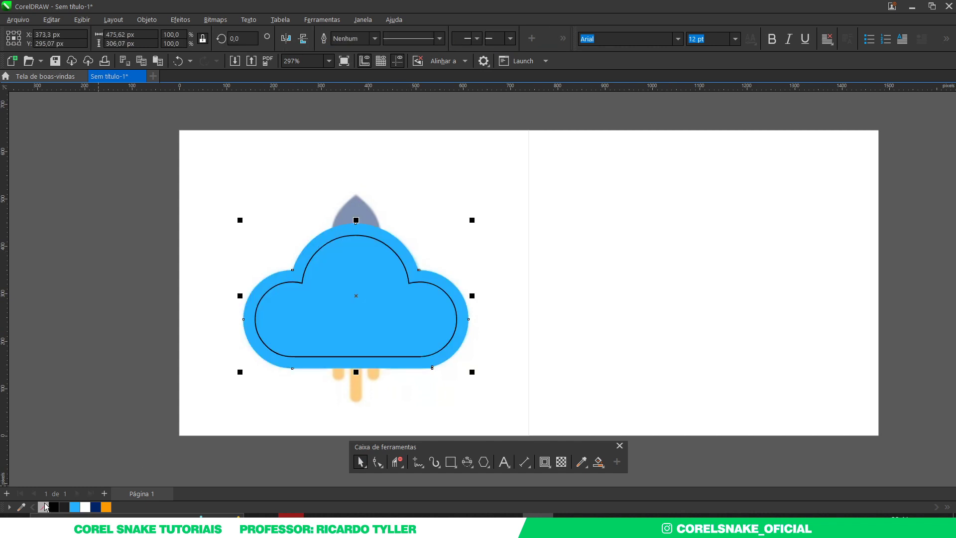
pyautogui.press('Escape')
pyautogui.click(293, 324)
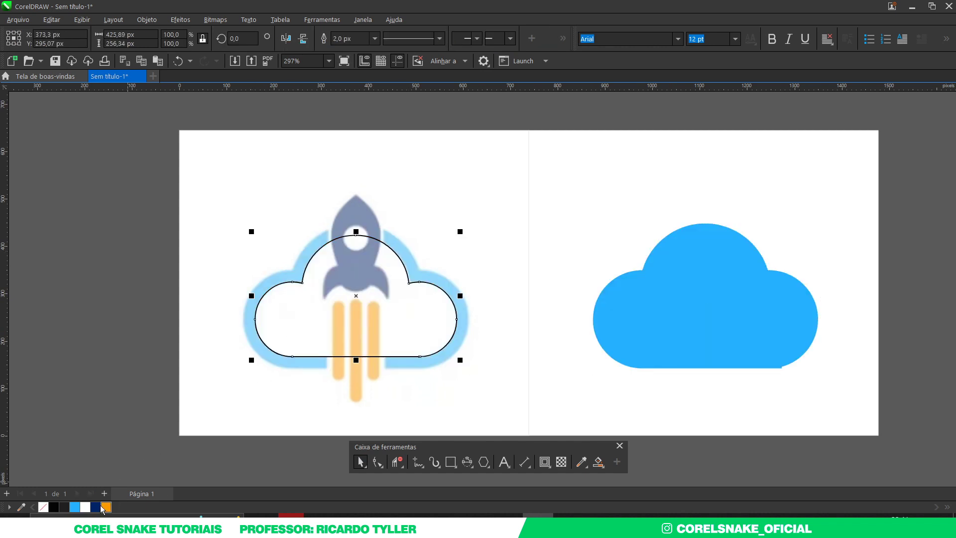
pyautogui.click(85, 507)
pyautogui.rightClick(45, 506)
pyautogui.hotkey('ctrl', 'r')
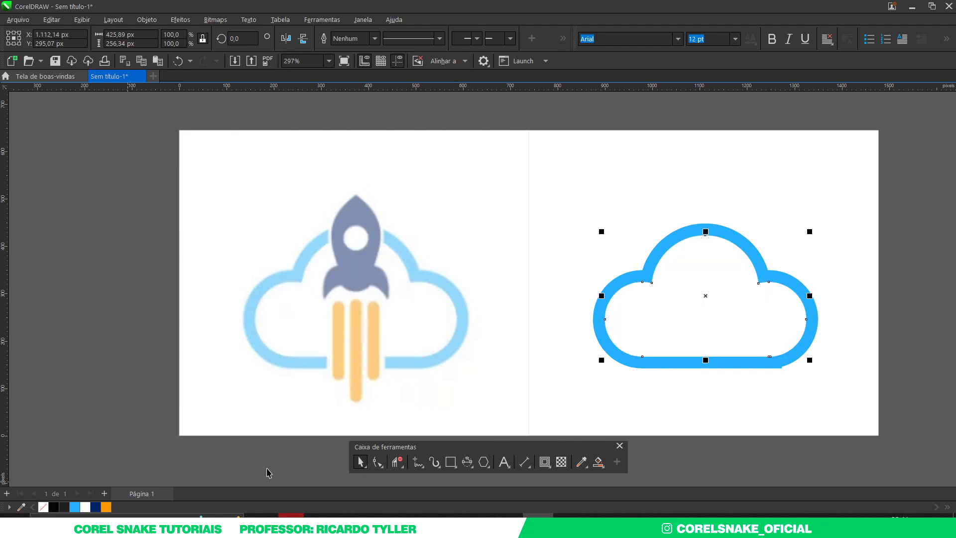
pyautogui.click(907, 256)
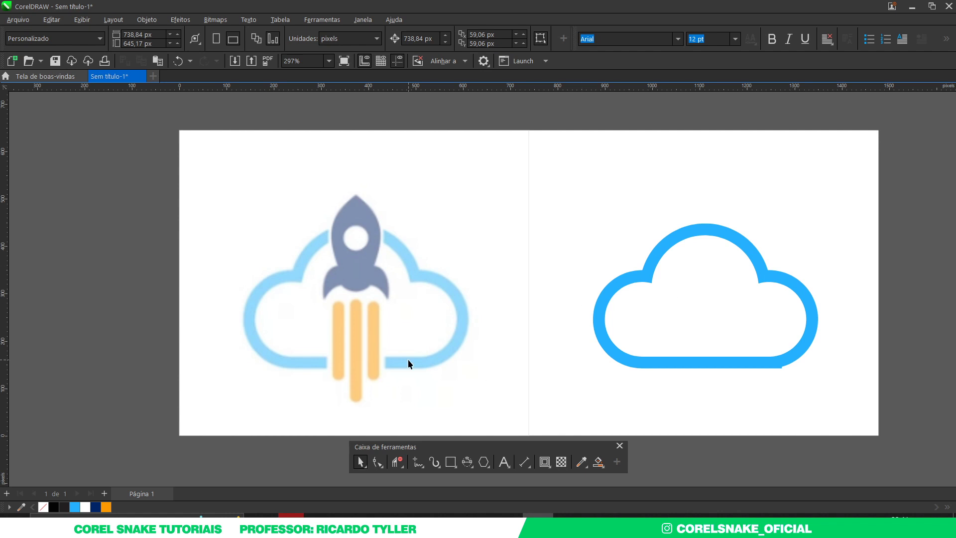
# Step: Draw a pentagon over the rocket's base, then delete it
pyautogui.scroll(3, 345, 230)
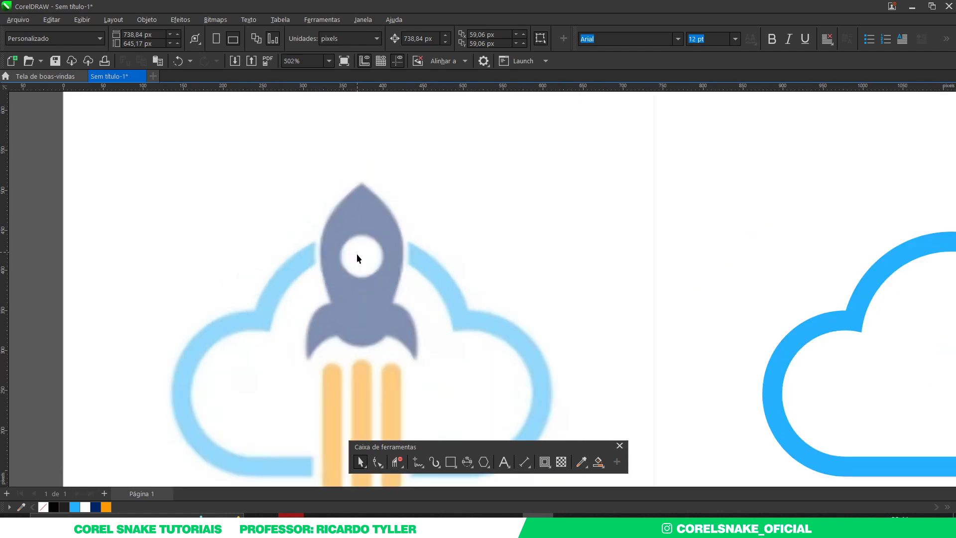
pyautogui.scroll(4, 363, 269)
pyautogui.scroll(-2, 366, 294)
pyautogui.scroll(4, 363, 298)
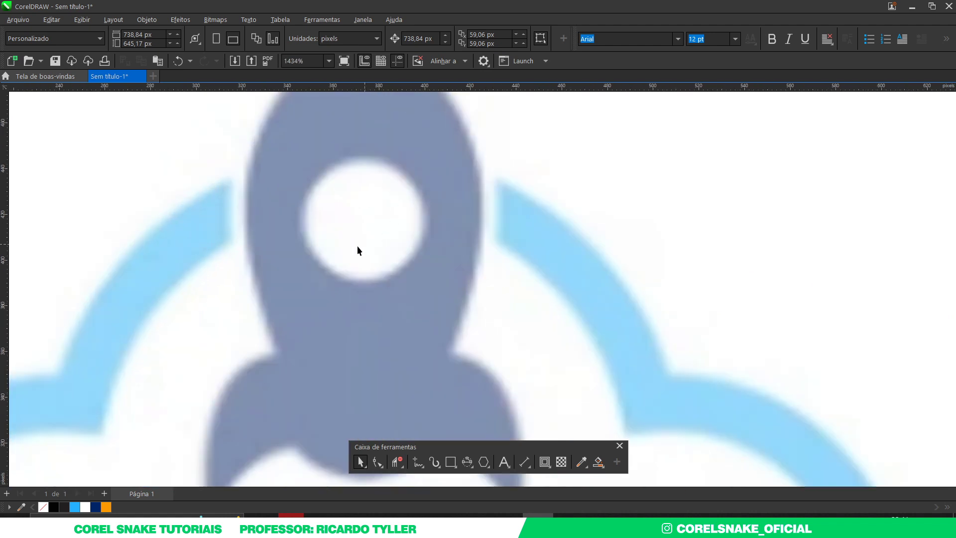
pyautogui.scroll(-3, 378, 348)
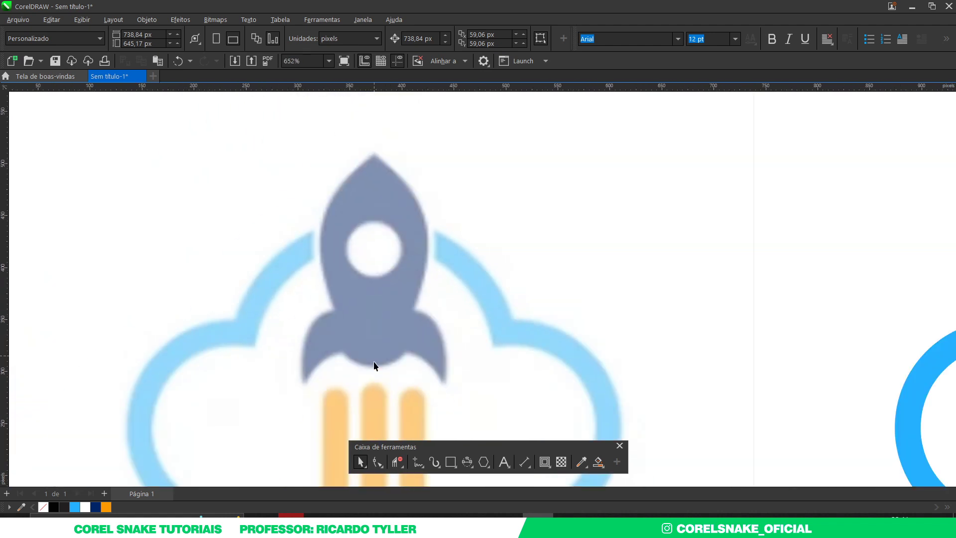
pyautogui.scroll(3, 368, 343)
pyautogui.scroll(2, 398, 348)
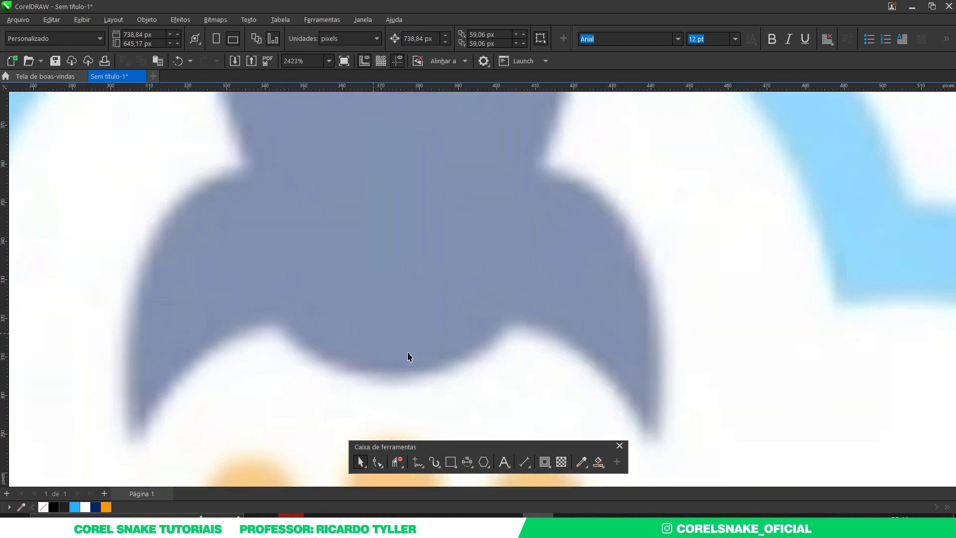
pyautogui.click(484, 461)
pyautogui.moveTo(347, 184); pyautogui.dragTo(422, 310)
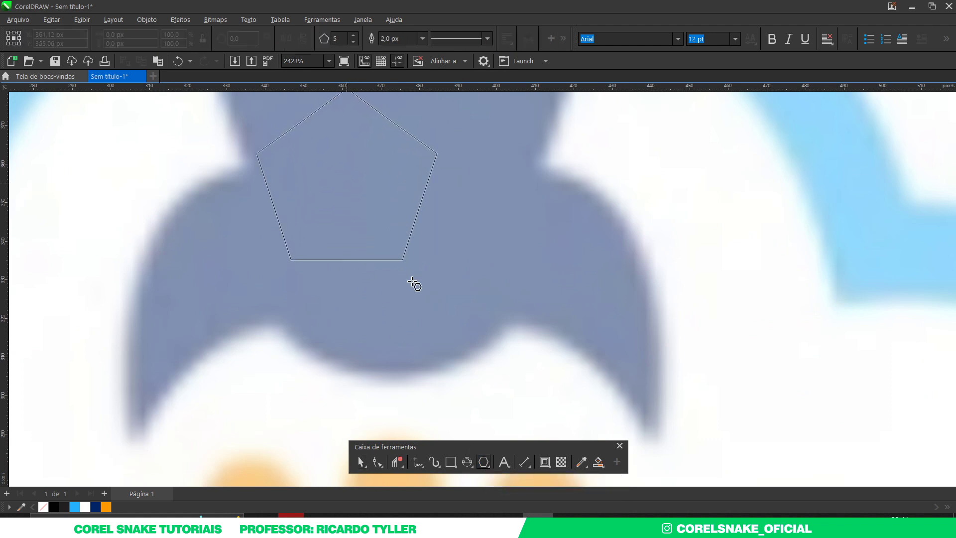
pyautogui.press('Delete')
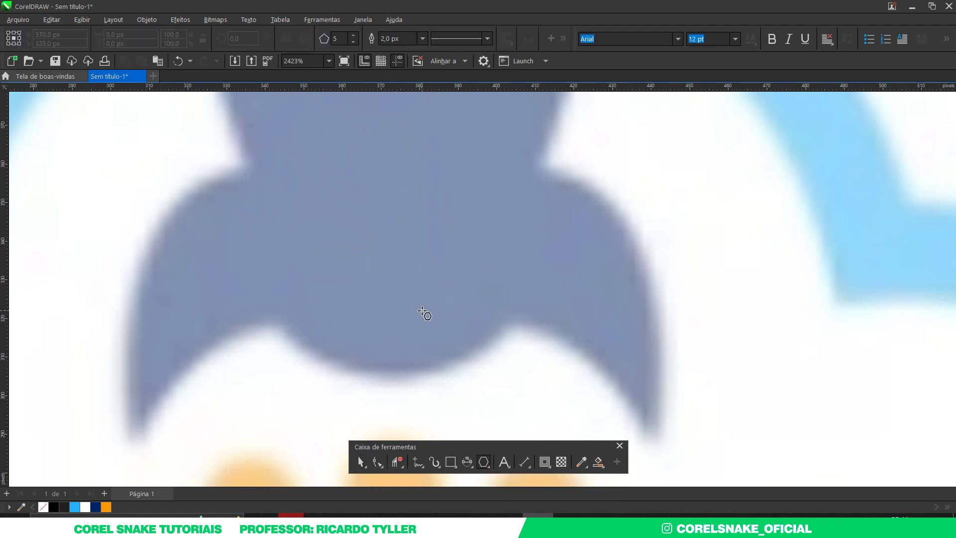
# Step: Draw a circle over the rocket's round base and adjust its position and size
pyautogui.click(468, 465)
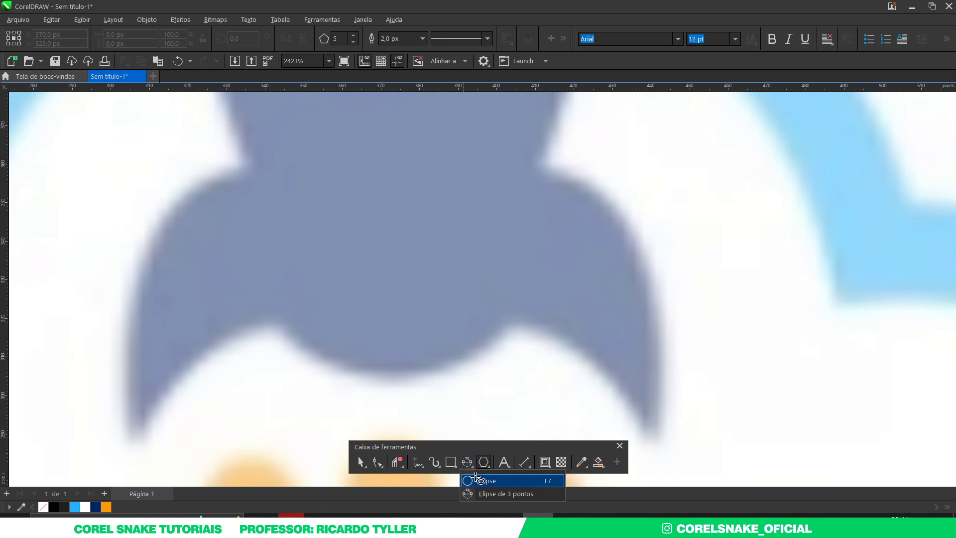
pyautogui.click(487, 480)
pyautogui.moveTo(375, 222); pyautogui.dragTo(440, 353)
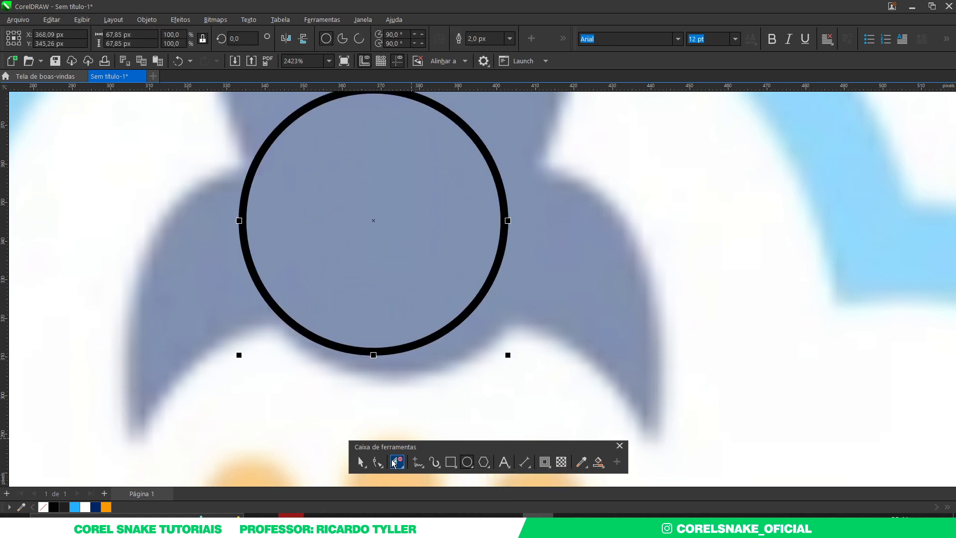
pyautogui.click(360, 462)
pyautogui.moveTo(402, 210); pyautogui.dragTo(414, 235)
pyautogui.scroll(-2, 431, 243)
pyautogui.scroll(3, 438, 274)
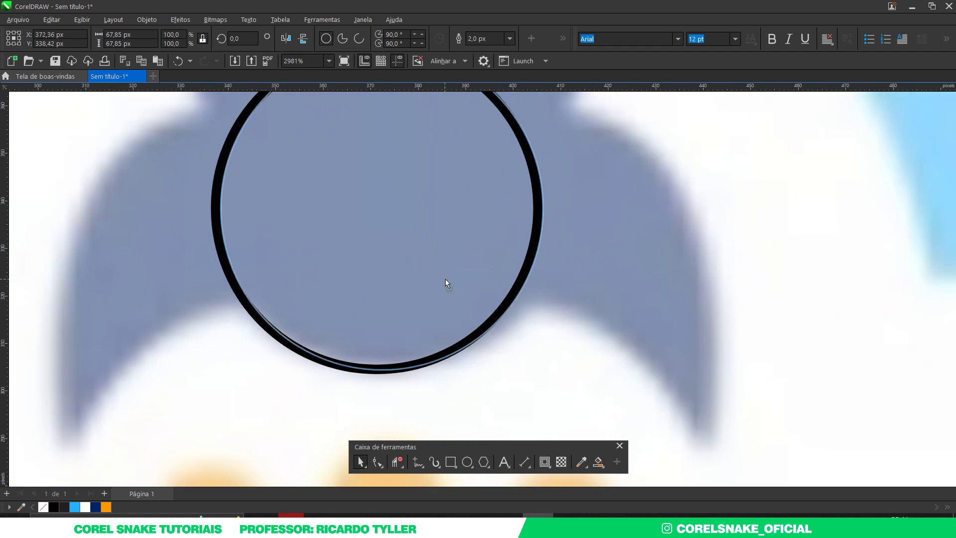
pyautogui.scroll(-3, 442, 280)
pyautogui.moveTo(500, 166); pyautogui.dragTo(504, 162)
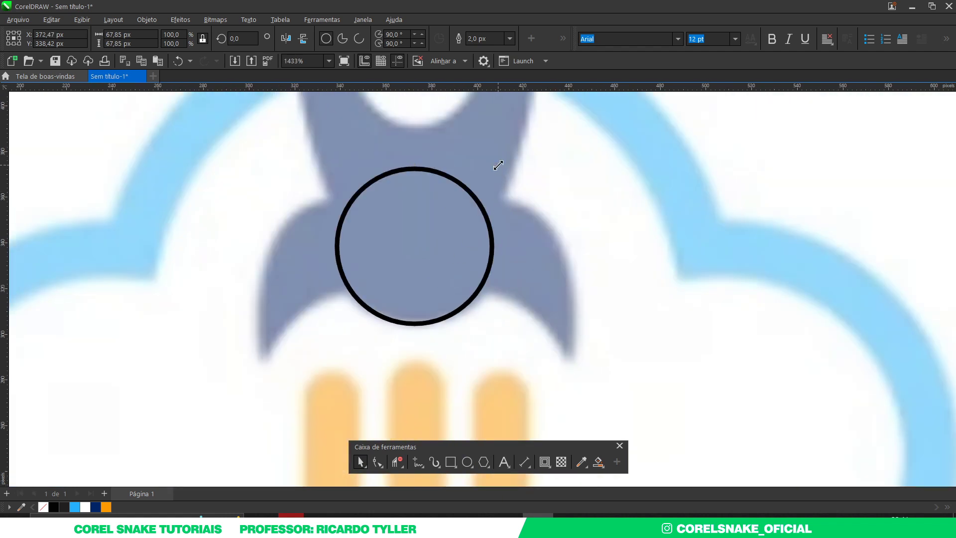
# Step: Move the small circle onto the blue cloud's centre and select both to check alignment
pyautogui.scroll(2, 448, 288)
pyautogui.scroll(1, 444, 302)
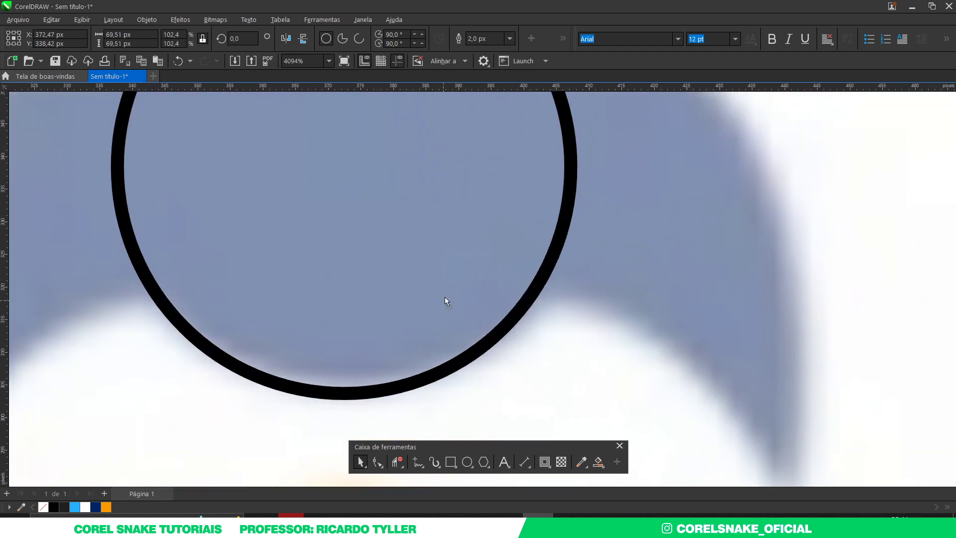
pyautogui.scroll(-2, 444, 298)
pyautogui.scroll(-1, 436, 306)
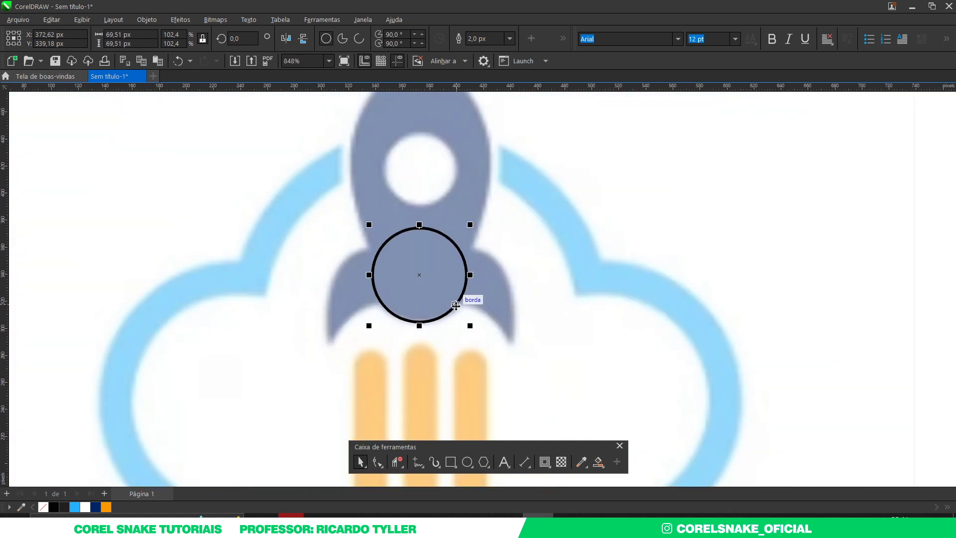
pyautogui.scroll(-5, 434, 296)
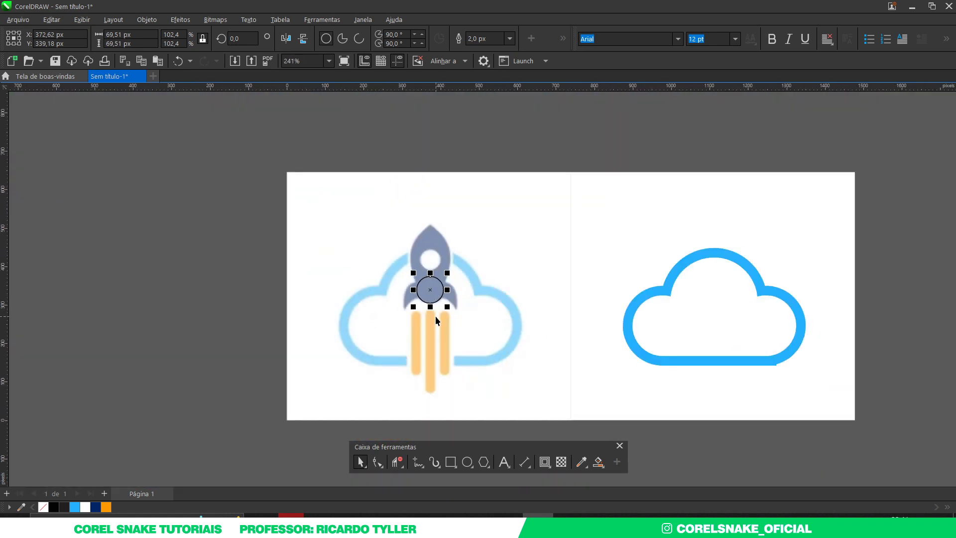
pyautogui.scroll(1, 438, 309)
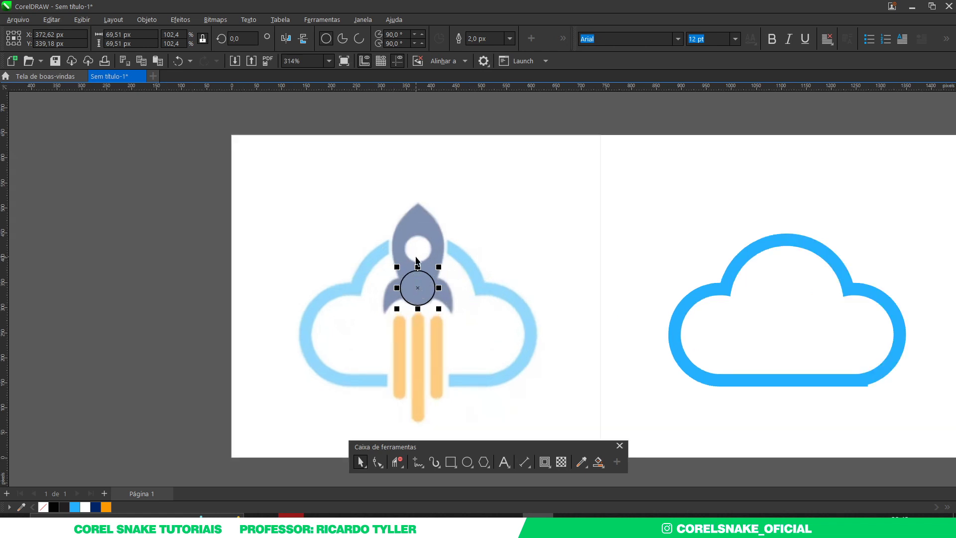
pyautogui.moveTo(417, 260); pyautogui.dragTo(787, 260)
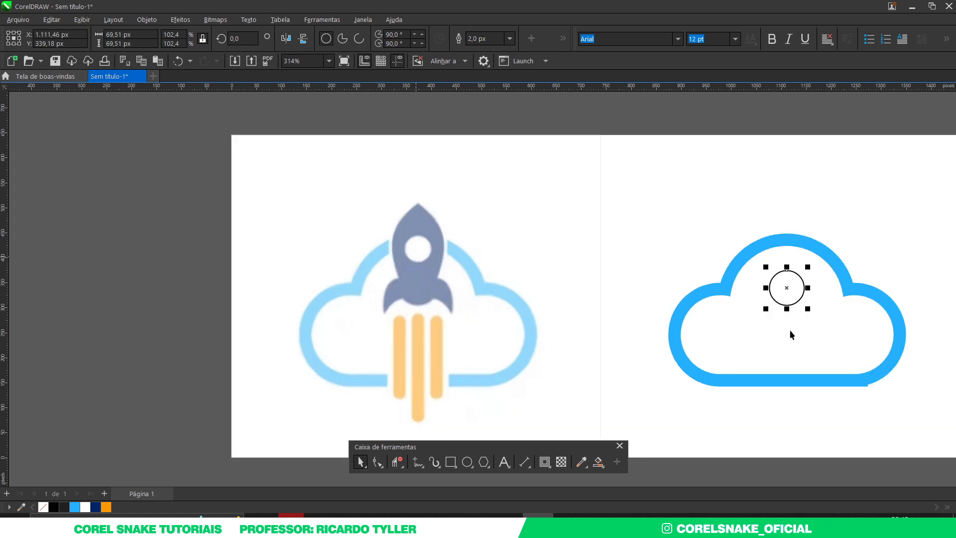
pyautogui.keyDown('shift'); pyautogui.click(813, 338); pyautogui.keyUp('shift')
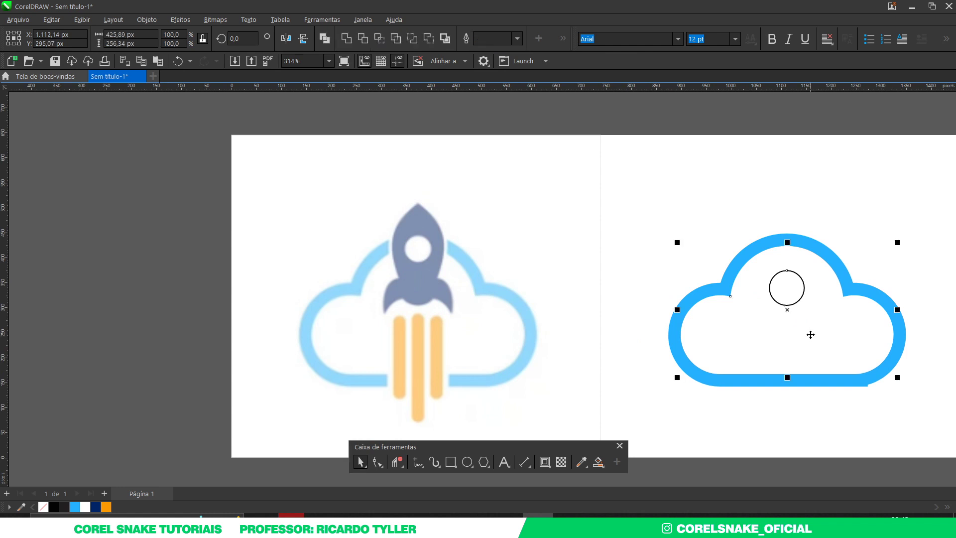
# Step: Bring the small circle back to the rocket and copy it up as an enlarged circle
pyautogui.click(789, 284)
pyautogui.press('c')
pyautogui.scroll(3, 414, 288)
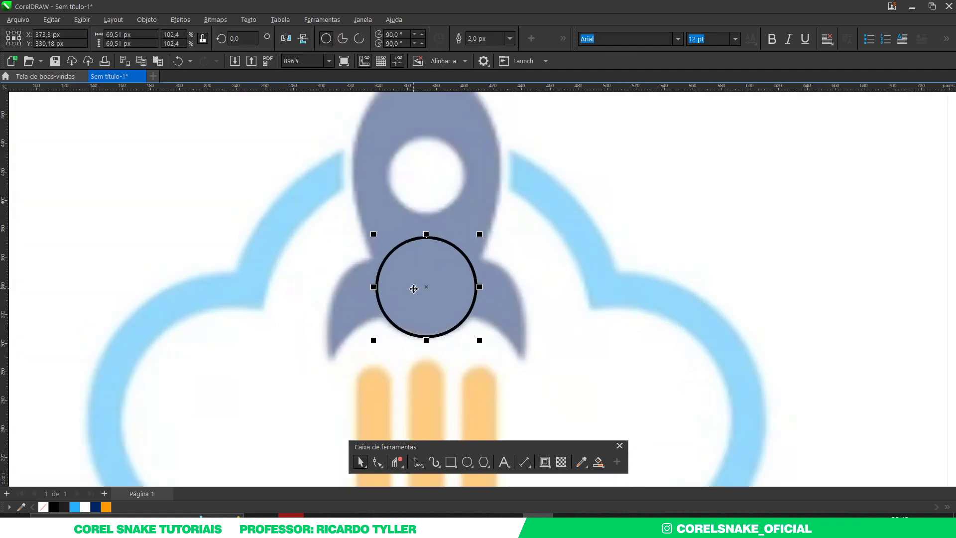
pyautogui.scroll(-3, 437, 270)
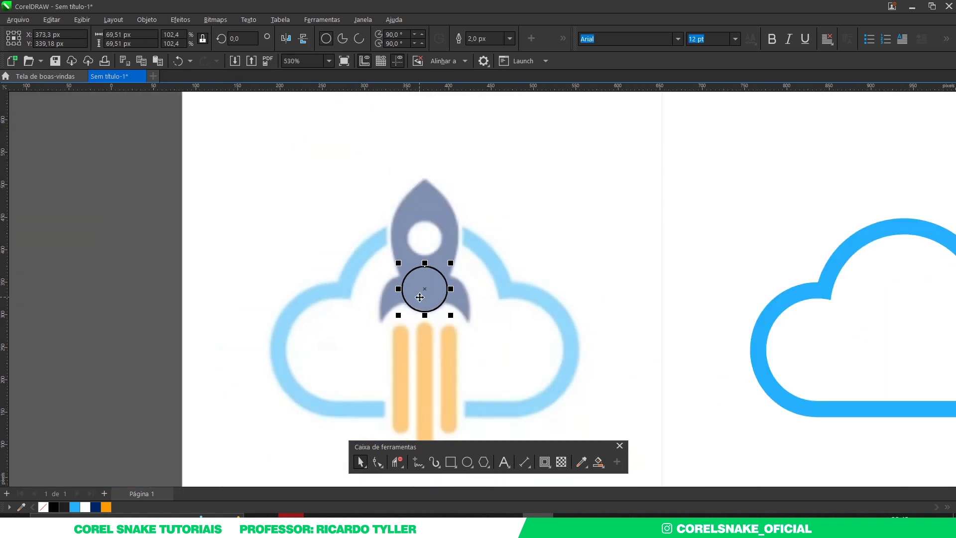
pyautogui.scroll(3, 428, 231)
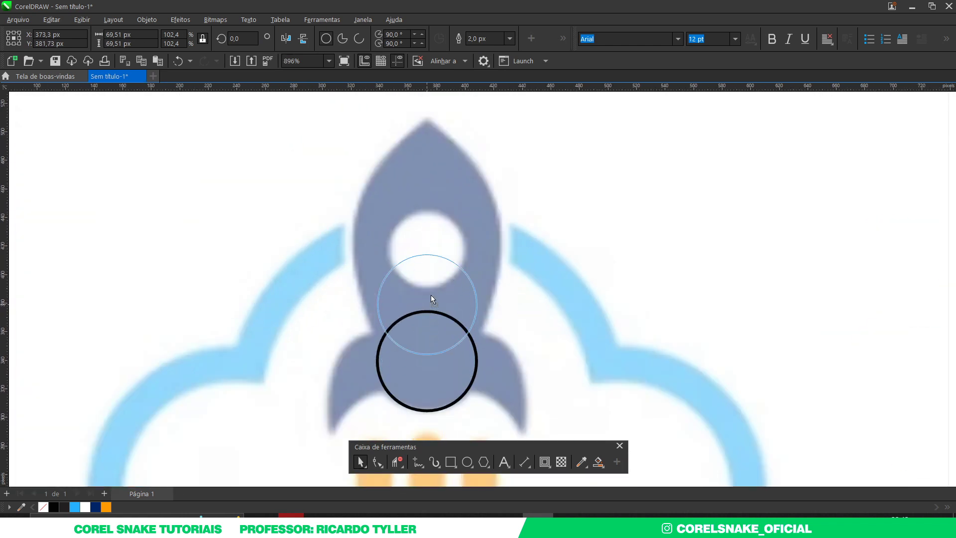
pyautogui.moveTo(427, 361); pyautogui.dragTo(426, 197)
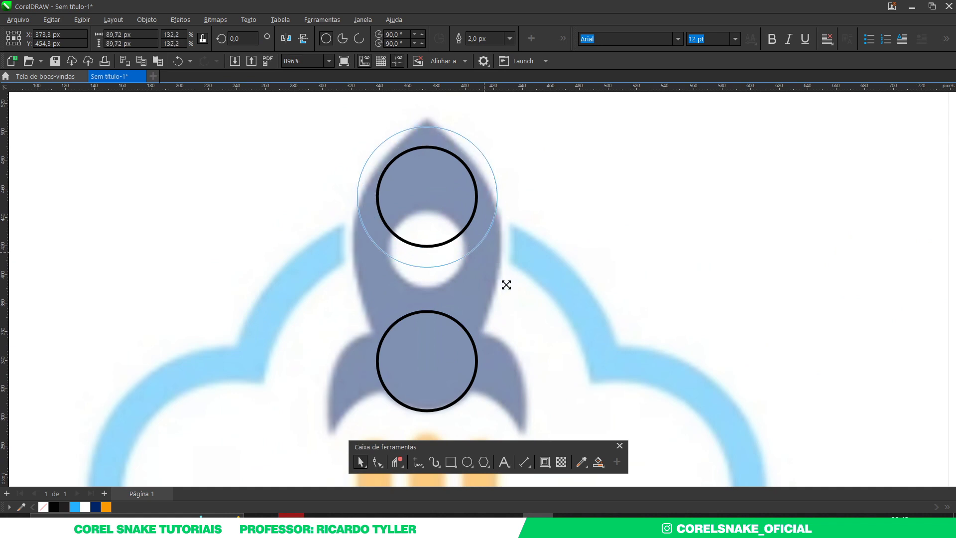
pyautogui.moveTo(481, 250); pyautogui.dragTo(567, 338)
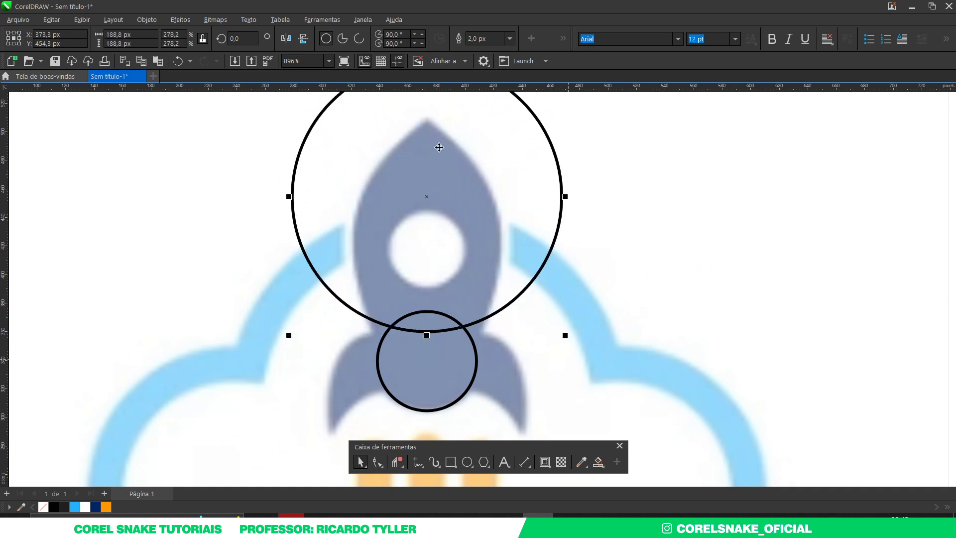
pyautogui.moveTo(439, 147); pyautogui.dragTo(490, 201)
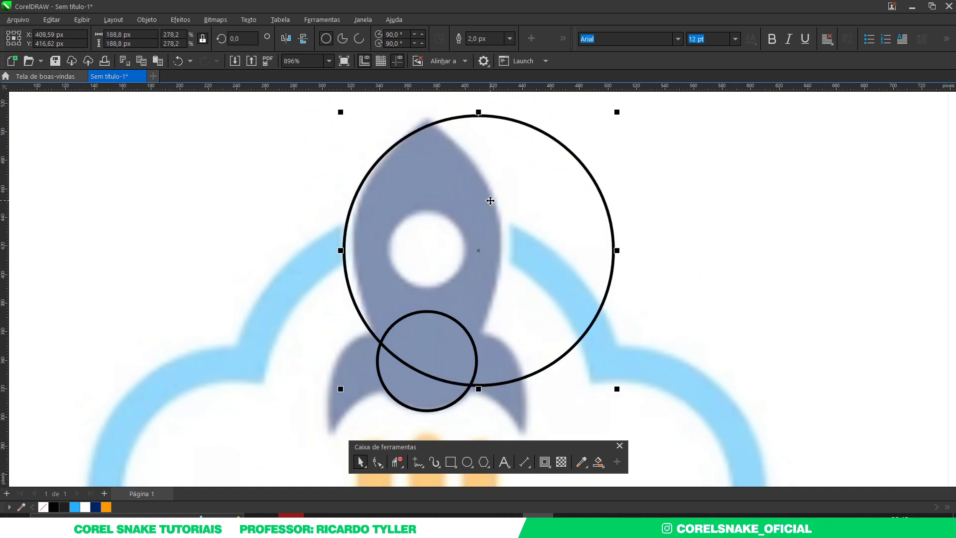
# Step: Adjust the large circle's size and position to trace the nose's edge
pyautogui.scroll(-1, 511, 190)
pyautogui.scroll(1, 561, 139)
pyautogui.moveTo(567, 188); pyautogui.dragTo(602, 153)
pyautogui.scroll(2, 397, 273)
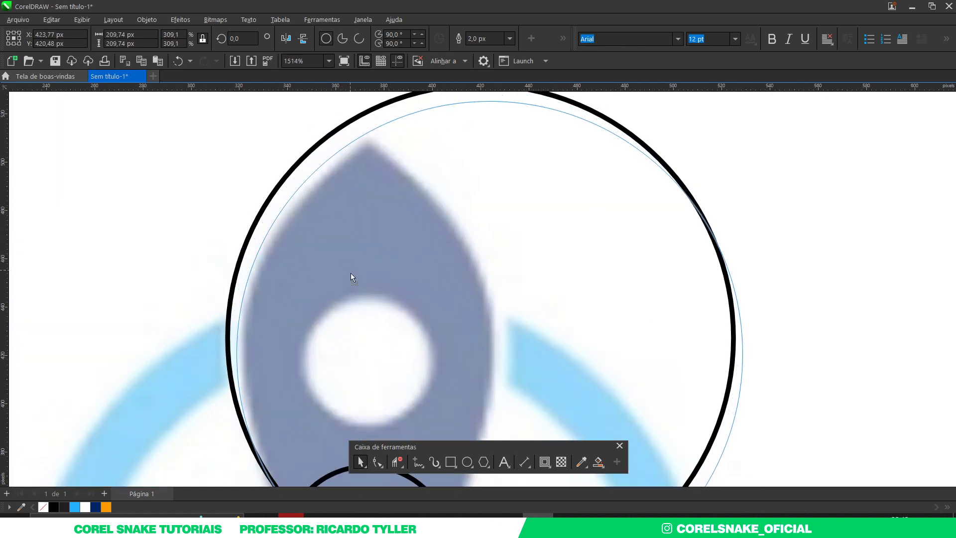
pyautogui.moveTo(351, 274); pyautogui.dragTo(336, 283)
pyautogui.scroll(-1, 334, 288)
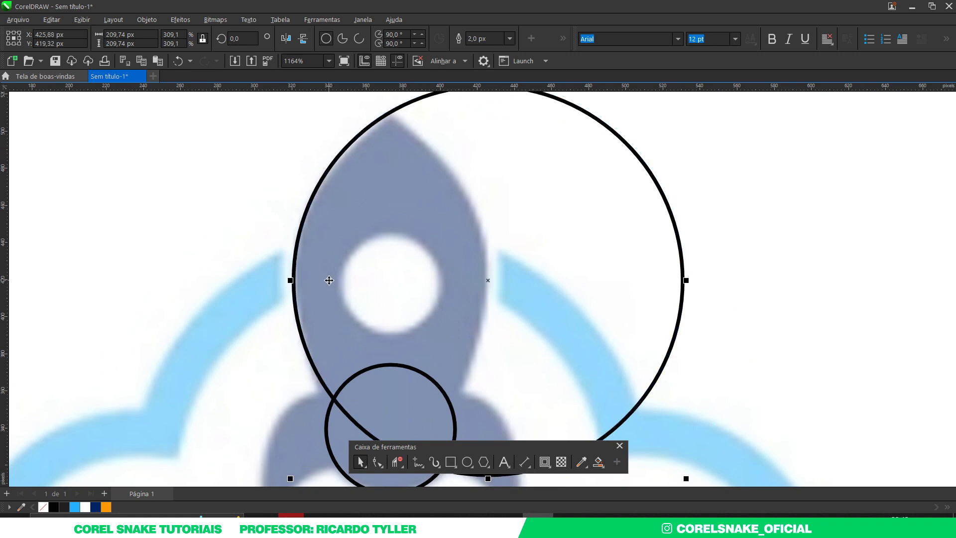
pyautogui.scroll(-1, 329, 280)
pyautogui.moveTo(604, 127); pyautogui.dragTo(600, 132)
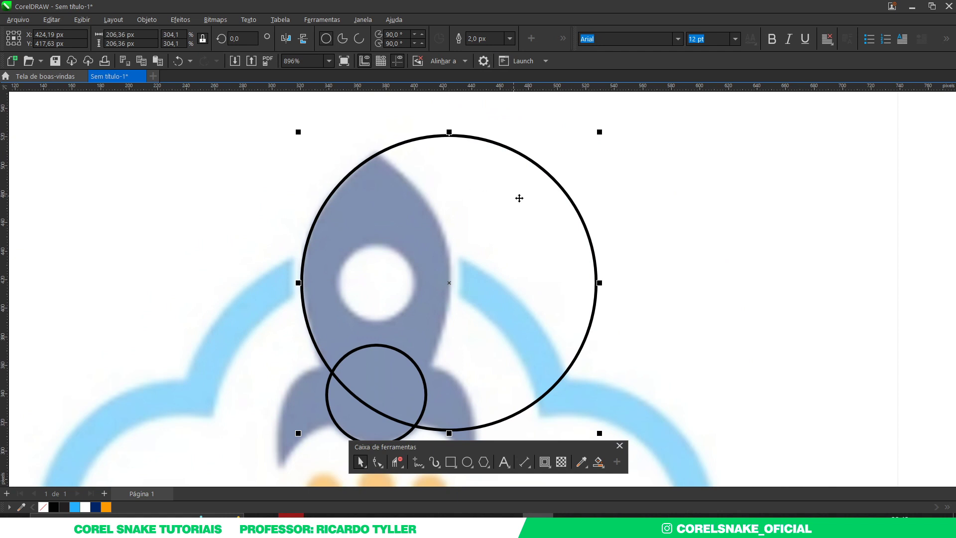
# Step: Copy the large circle left so the two overlap into the pointed nose
pyautogui.moveTo(552, 237)
pyautogui.mouseDown()
pyautogui.moveTo(408, 227)
pyautogui.moveTo(420, 262)
pyautogui.mouseUp()
pyautogui.scroll(4, 424, 261)
pyautogui.scroll(-4, 420, 262)
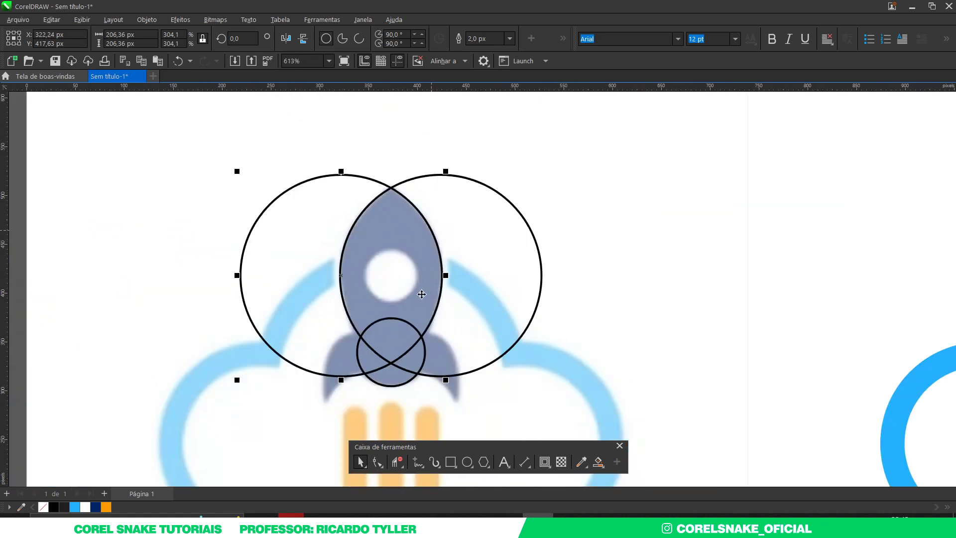
pyautogui.scroll(-1, 398, 284)
pyautogui.scroll(1, 405, 320)
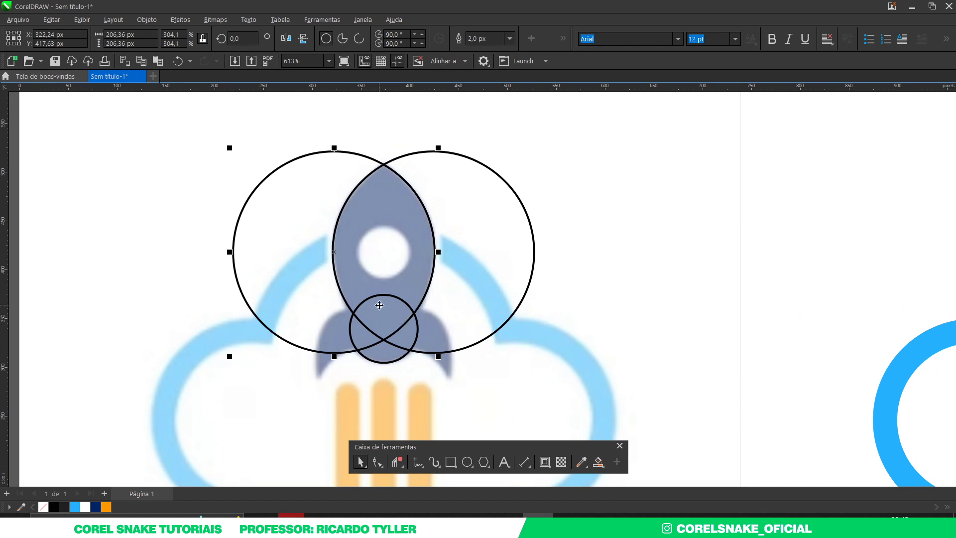
pyautogui.press('Tab')
pyautogui.press('Tab')
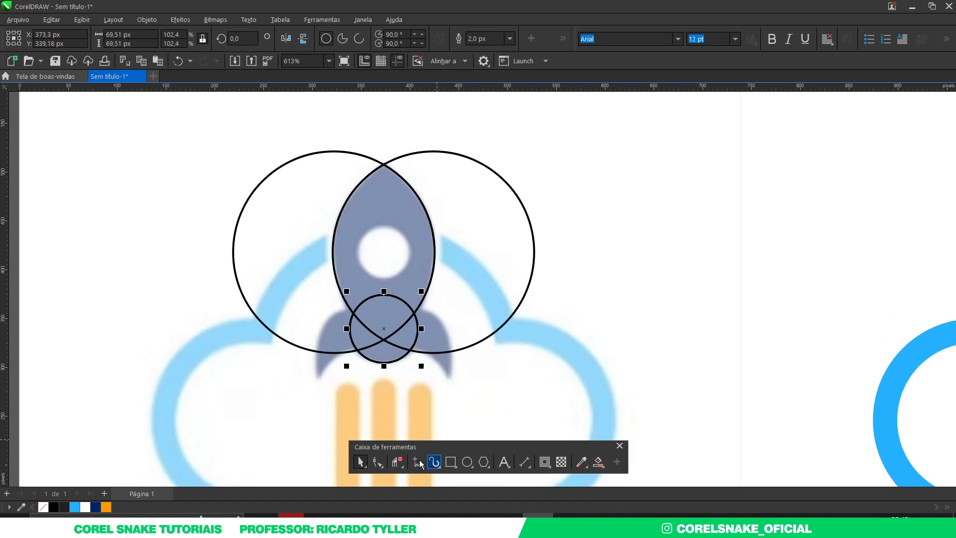
# Step: Trim the small circle's top arc and the inner arc pieces with Virtual Segment Delete
pyautogui.click(397, 463)
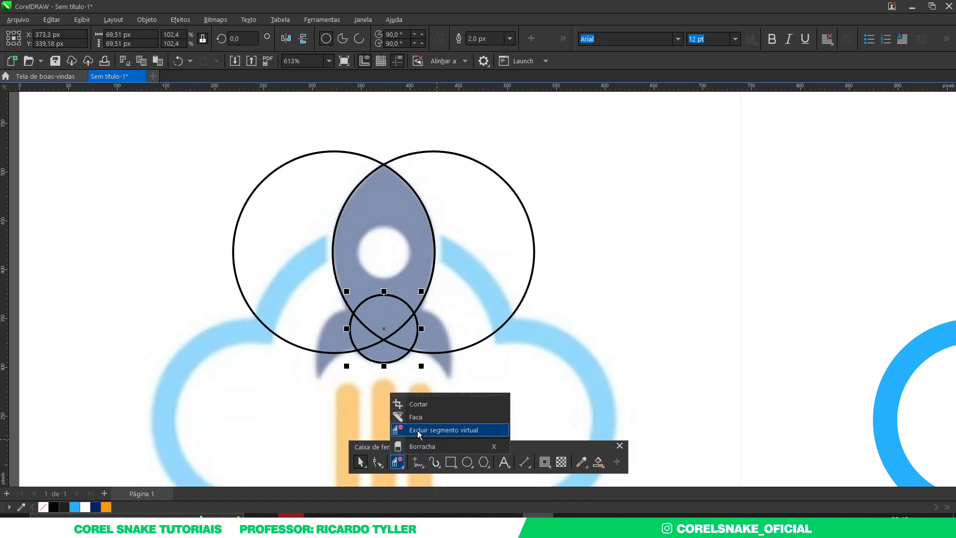
pyautogui.click(423, 426)
pyautogui.click(390, 296)
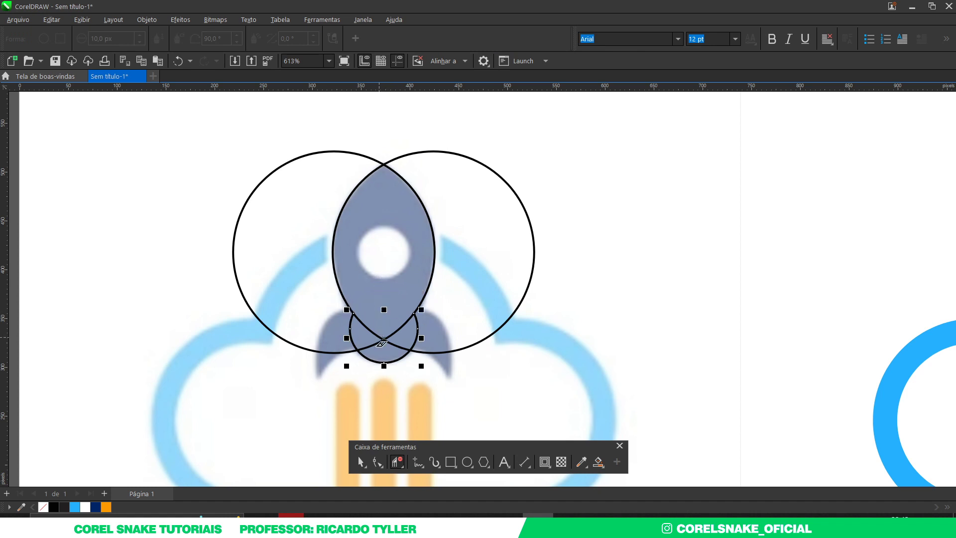
pyautogui.click(381, 326)
pyautogui.click(393, 344)
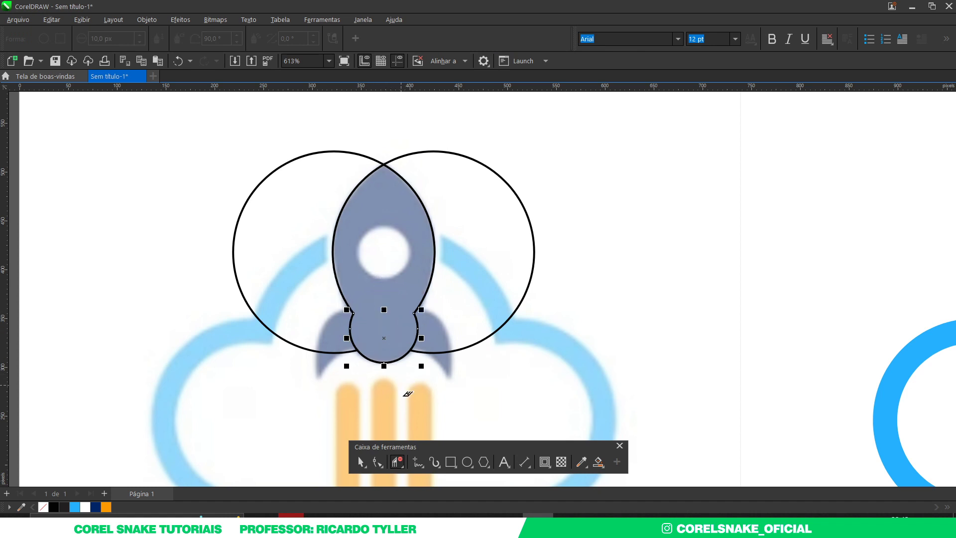
pyautogui.press('space')
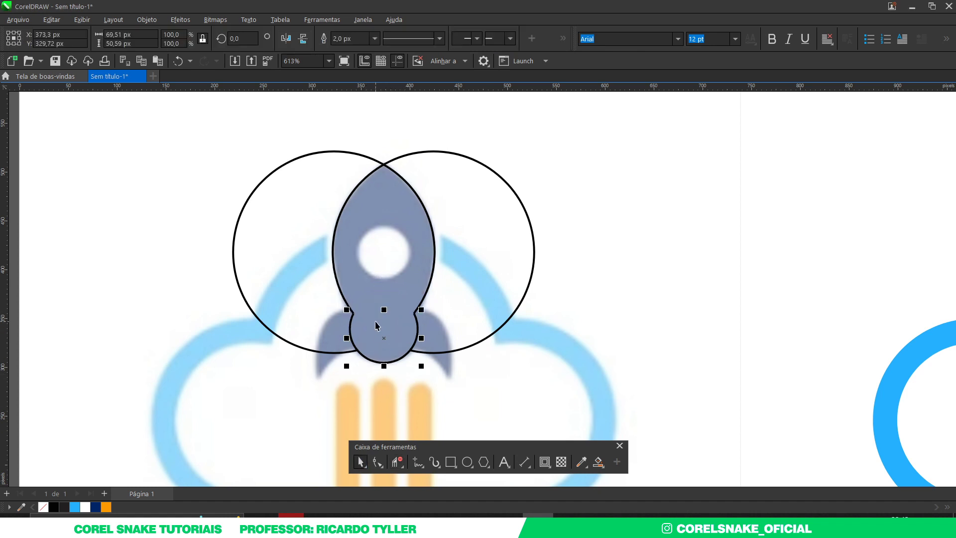
# Step: Smart Fill the rocket outline, move it onto the cloud, and colour it navy without outline
pyautogui.click(598, 462)
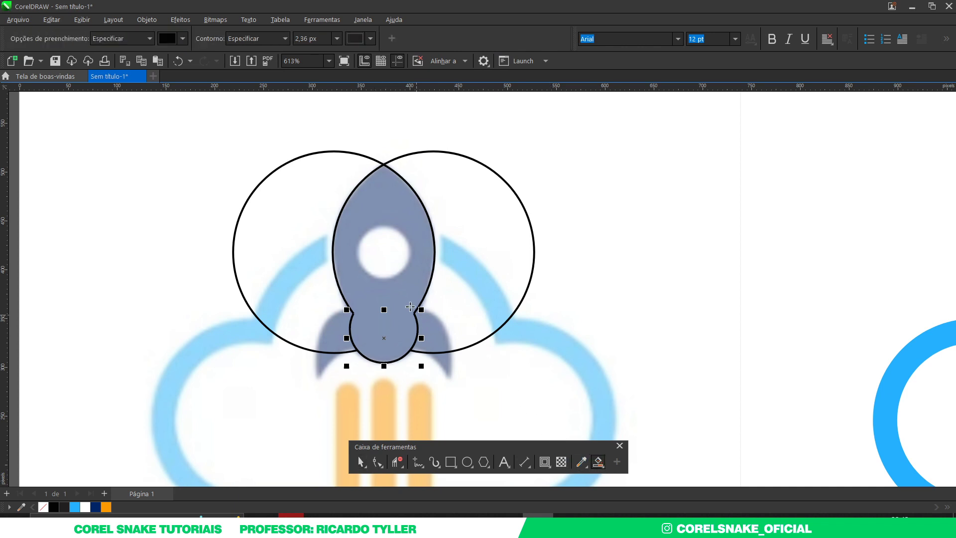
pyautogui.click(389, 274)
pyautogui.click(360, 462)
pyautogui.scroll(-3, 363, 311)
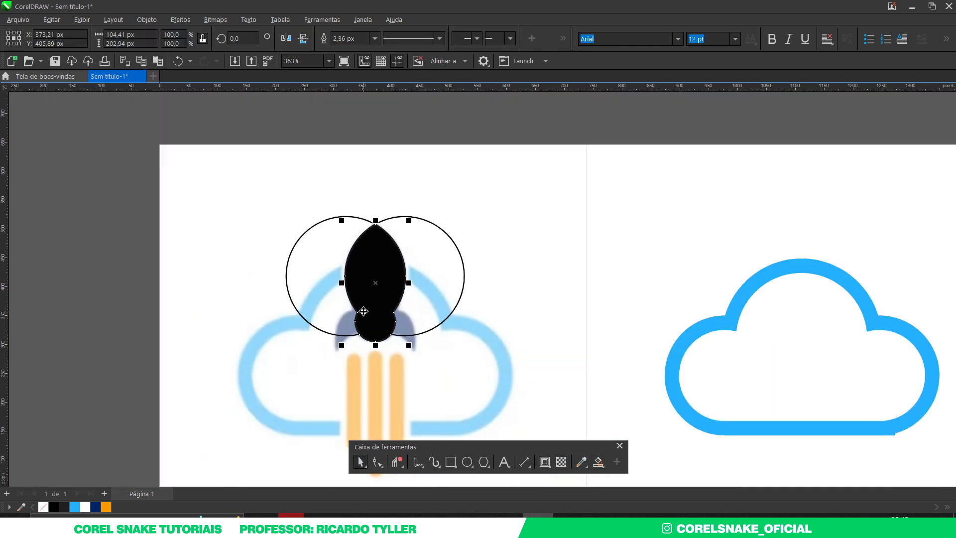
pyautogui.moveTo(363, 311); pyautogui.dragTo(790, 311)
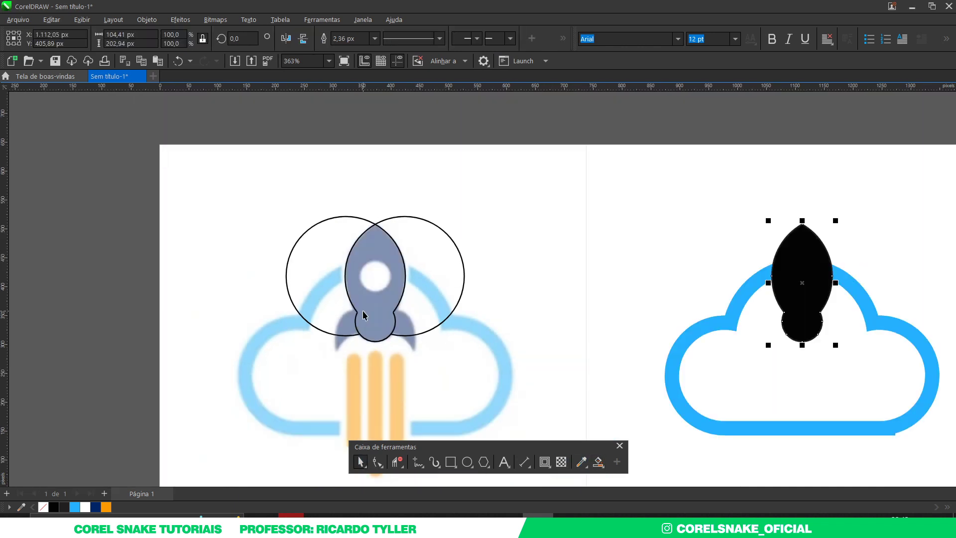
pyautogui.click(95, 507)
pyautogui.rightClick(43, 507)
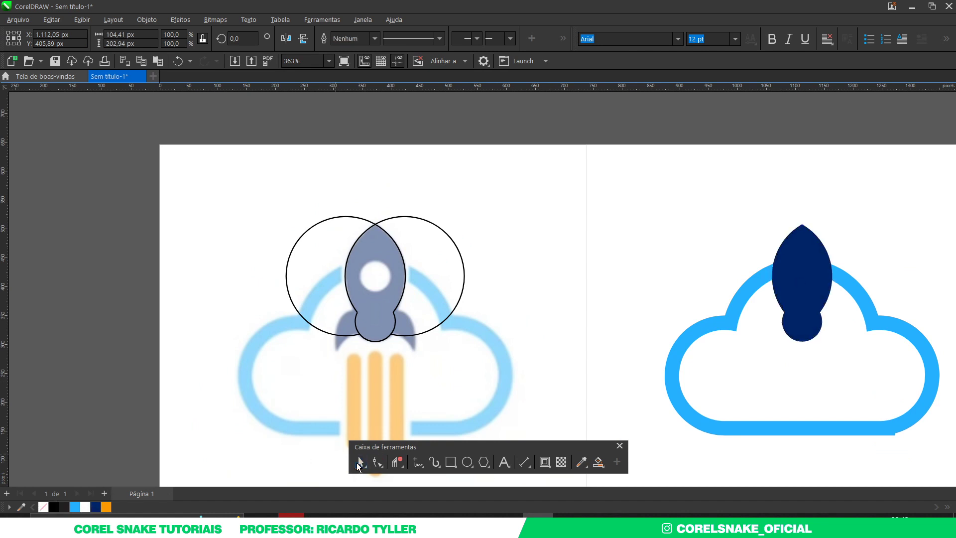
pyautogui.moveTo(134, 160); pyautogui.dragTo(501, 354)
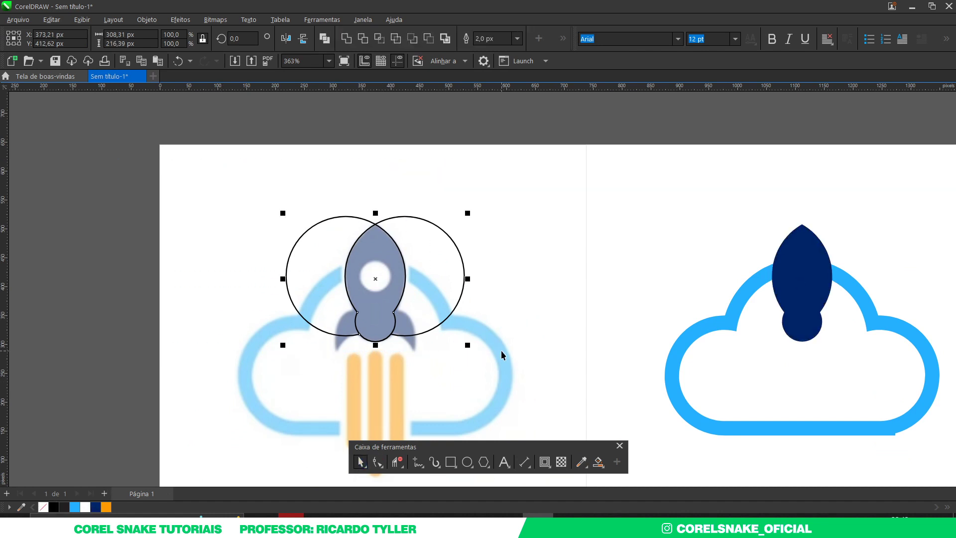
# Step: Delete the tracing circles and copy the small circle up onto the rocket's window
pyautogui.press('Delete')
pyautogui.hotkey('ctrl', 'z')
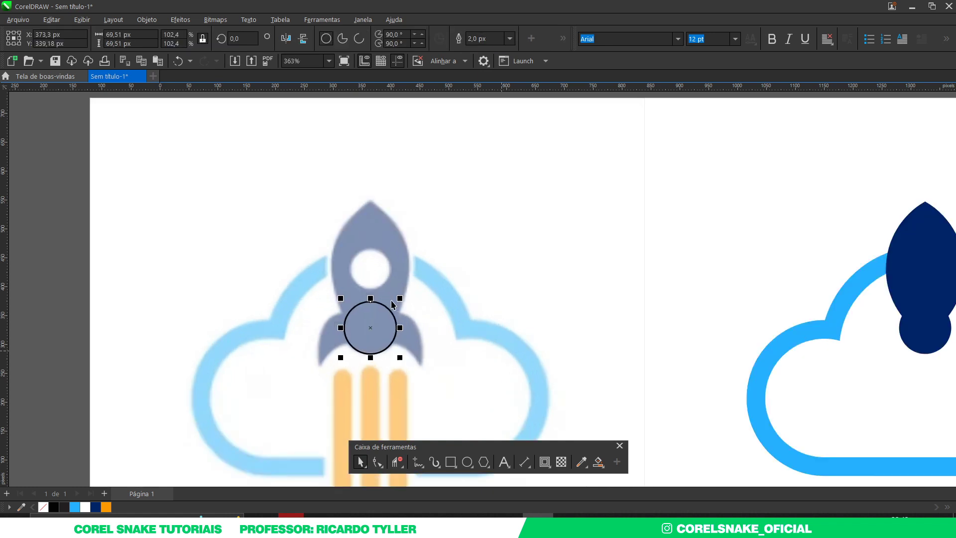
pyautogui.scroll(3, 349, 355)
pyautogui.moveTo(348, 356); pyautogui.dragTo(345, 233)
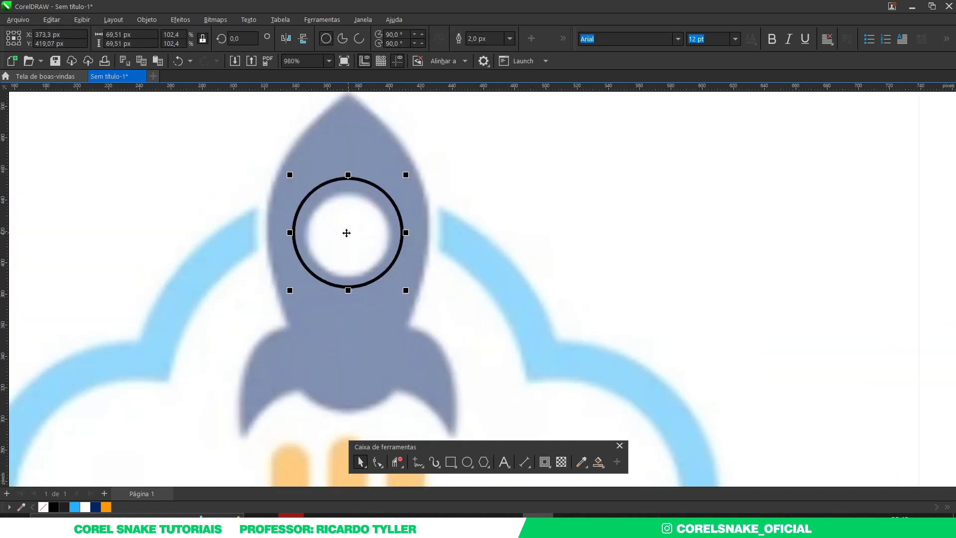
# Step: Shrink the circle to window size, remove its outline, and move it onto the navy rocket
pyautogui.moveTo(406, 175); pyautogui.dragTo(394, 185)
pyautogui.scroll(2, 355, 238)
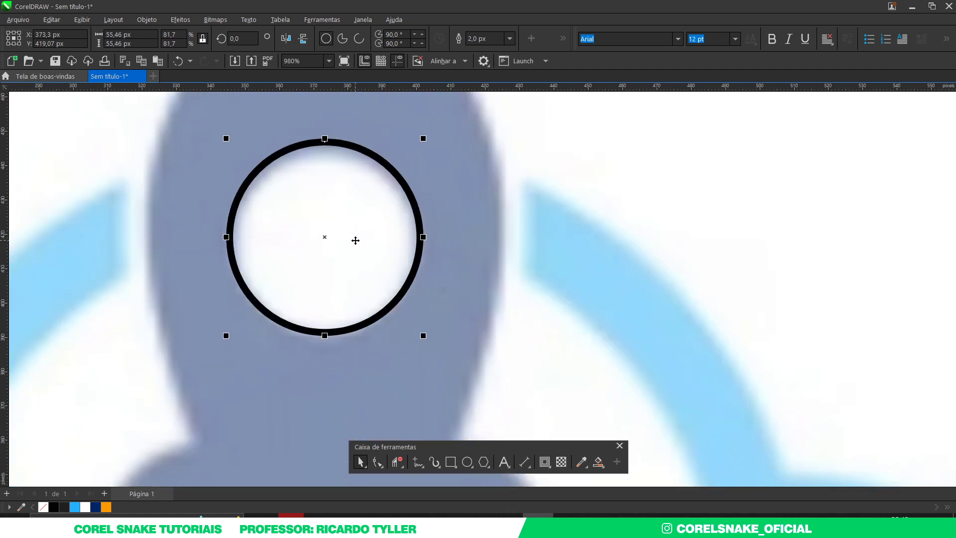
pyautogui.moveTo(425, 142); pyautogui.dragTo(418, 148)
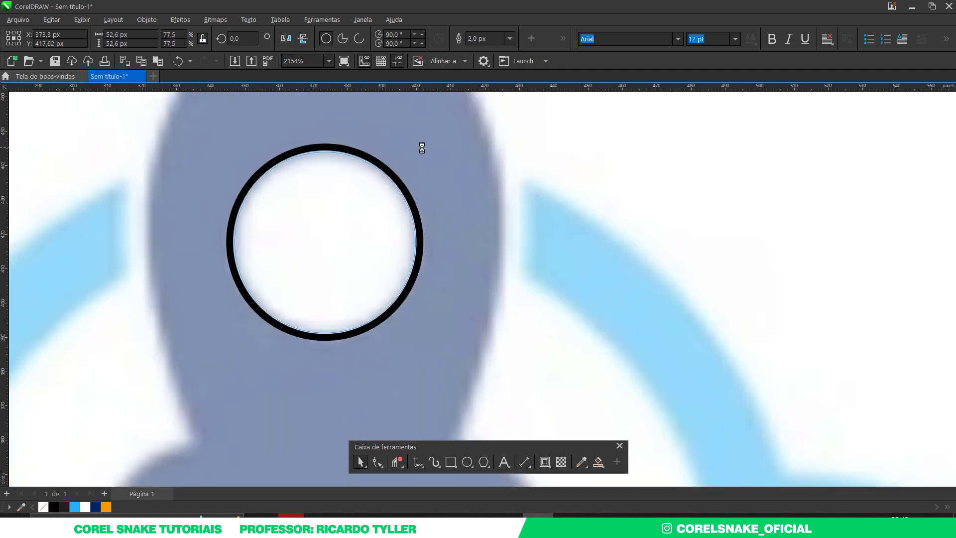
pyautogui.scroll(-2, 367, 298)
pyautogui.rightClick(44, 506)
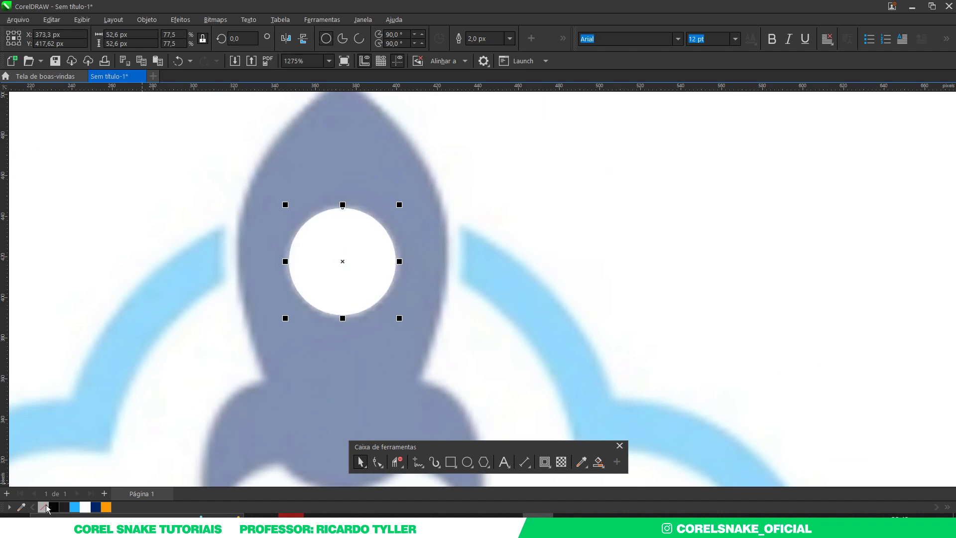
pyautogui.scroll(-2, 248, 351)
pyautogui.press('c')
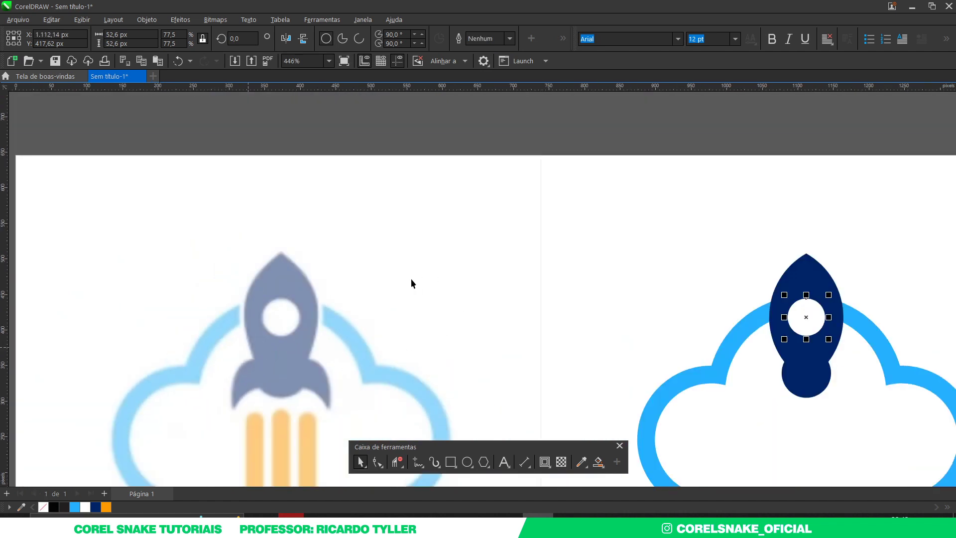
pyautogui.scroll(1, 360, 348)
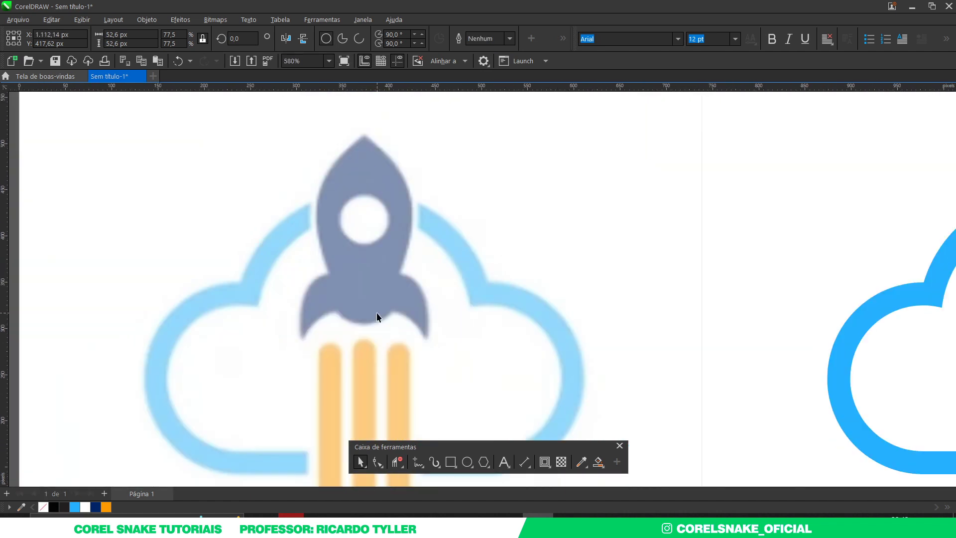
pyautogui.scroll(2, 361, 357)
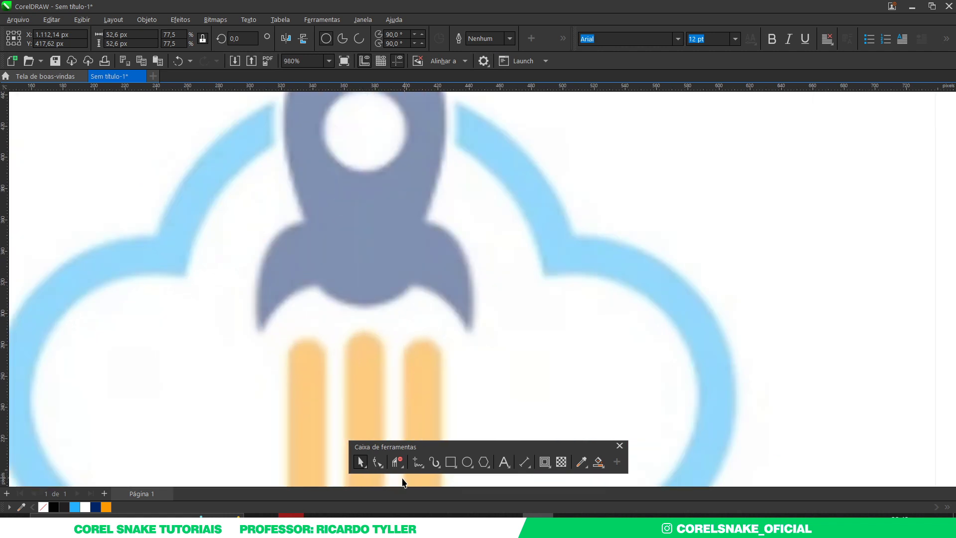
# Step: Draw a rectangle from the fins' top down over the flame bars and round its corners
pyautogui.click(450, 462)
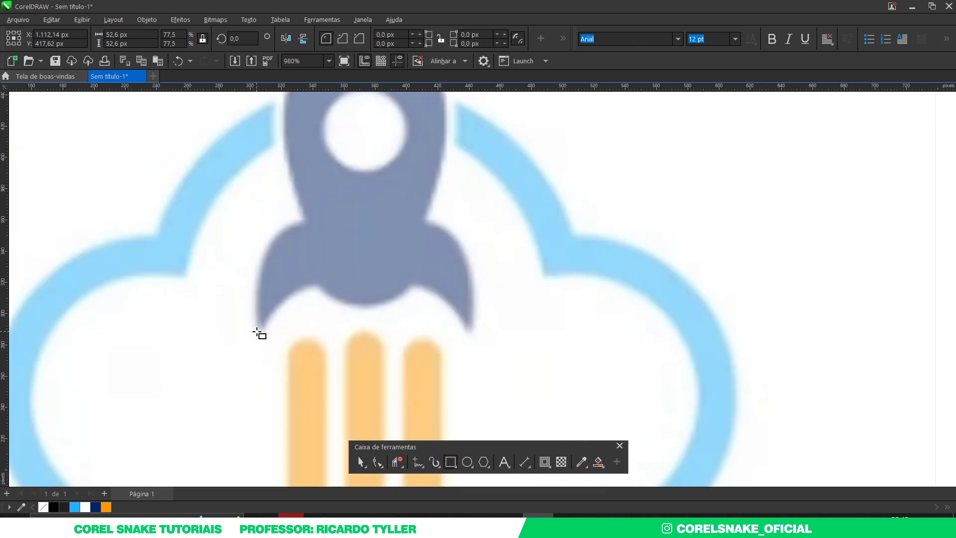
pyautogui.moveTo(256, 331)
pyautogui.mouseDown()
pyautogui.moveTo(320, 283)
pyautogui.moveTo(473, 244)
pyautogui.mouseUp()
pyautogui.click(360, 461)
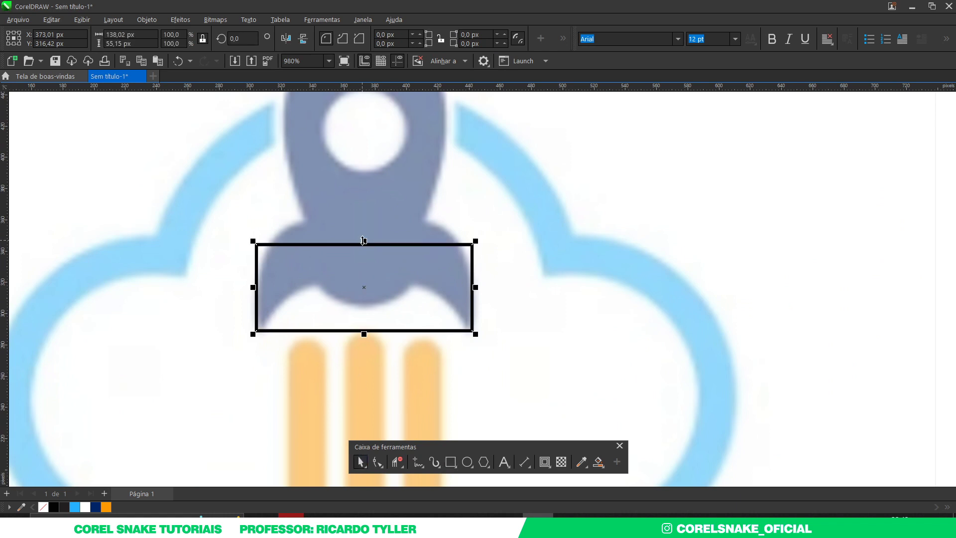
pyautogui.moveTo(364, 241); pyautogui.dragTo(367, 219)
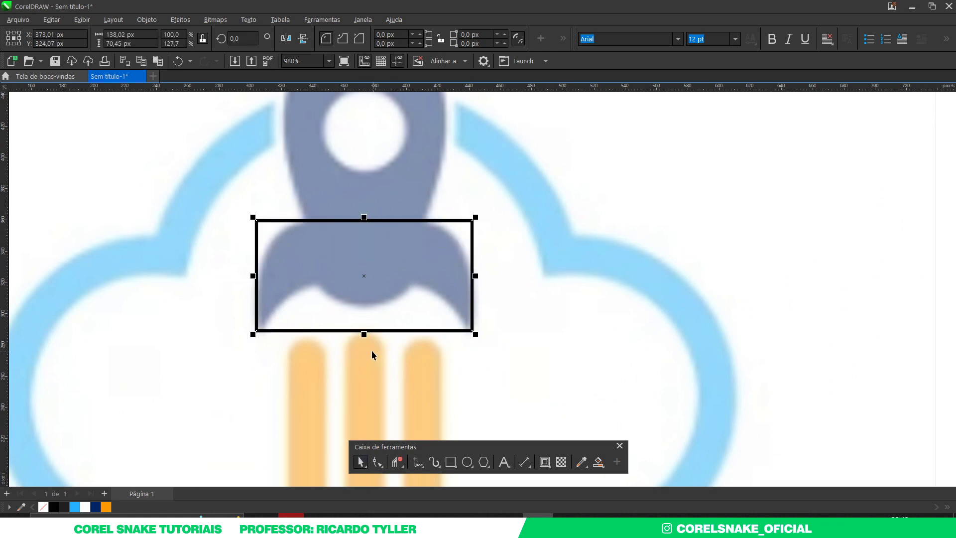
pyautogui.moveTo(364, 334); pyautogui.dragTo(364, 411)
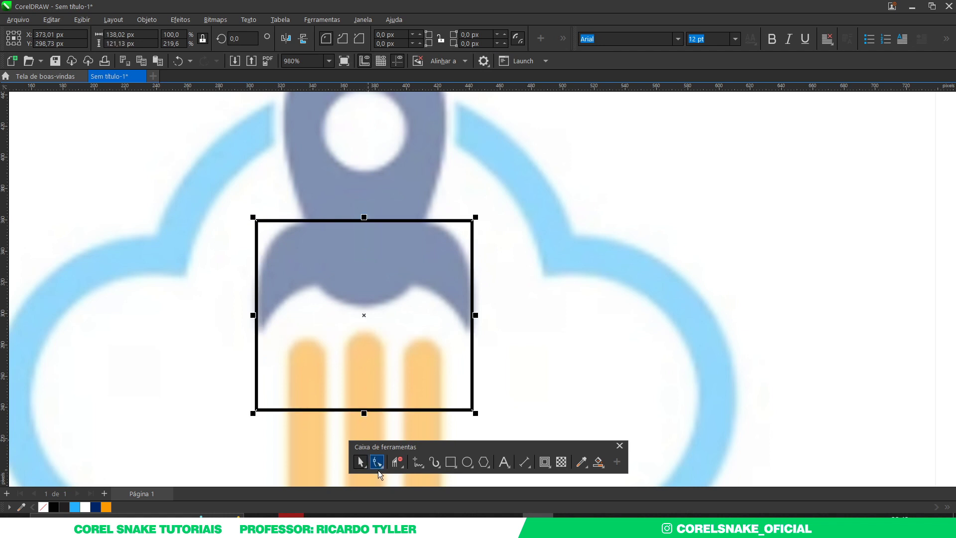
pyautogui.click(376, 462)
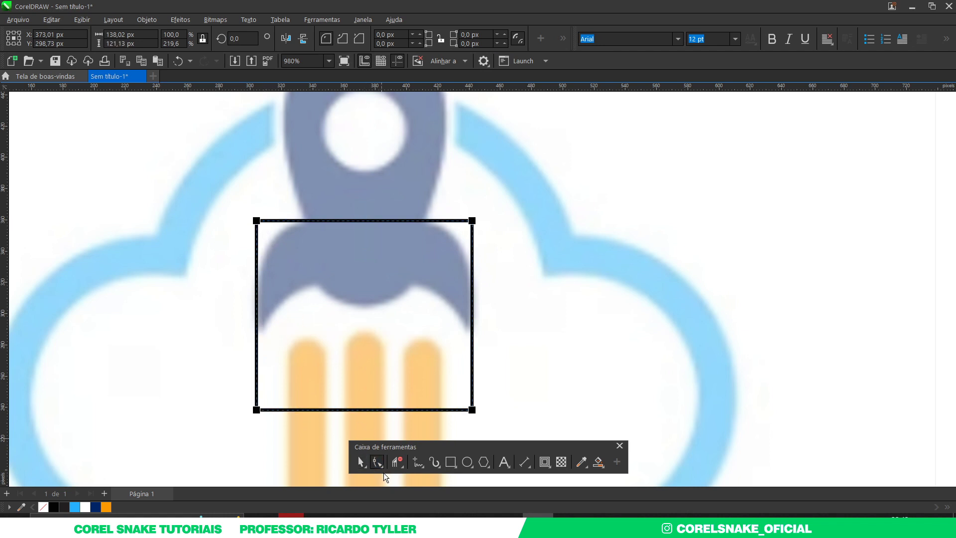
pyautogui.moveTo(257, 222)
pyautogui.mouseDown()
pyautogui.moveTo(273, 281)
pyautogui.moveTo(257, 294)
pyautogui.moveTo(265, 300)
pyautogui.moveTo(259, 284)
pyautogui.mouseUp()
pyautogui.scroll(2, 259, 281)
# Step: Drag a copy of the rounded rectangle lower down and nudge it into position
pyautogui.click(360, 462)
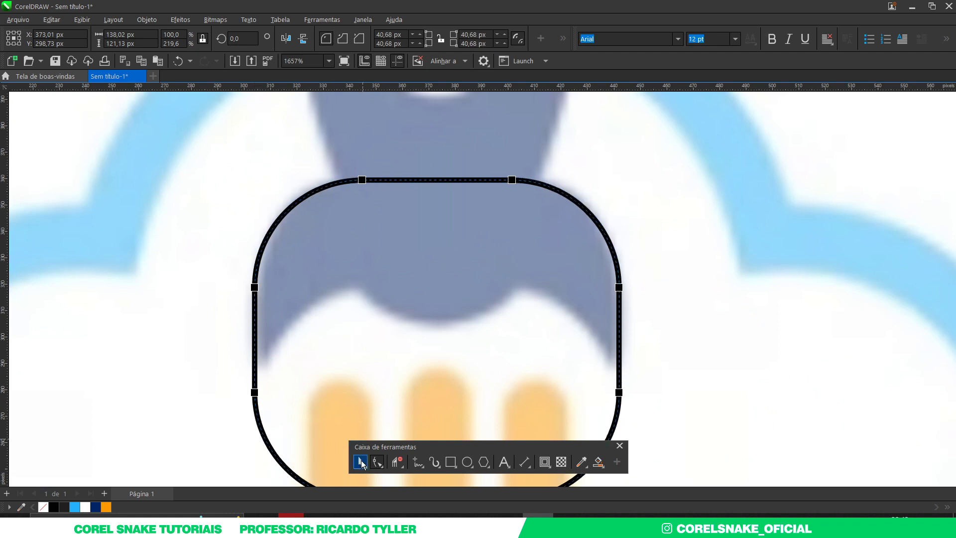
pyautogui.scroll(-1, 346, 236)
pyautogui.scroll(-1, 341, 242)
pyautogui.scroll(1, 448, 281)
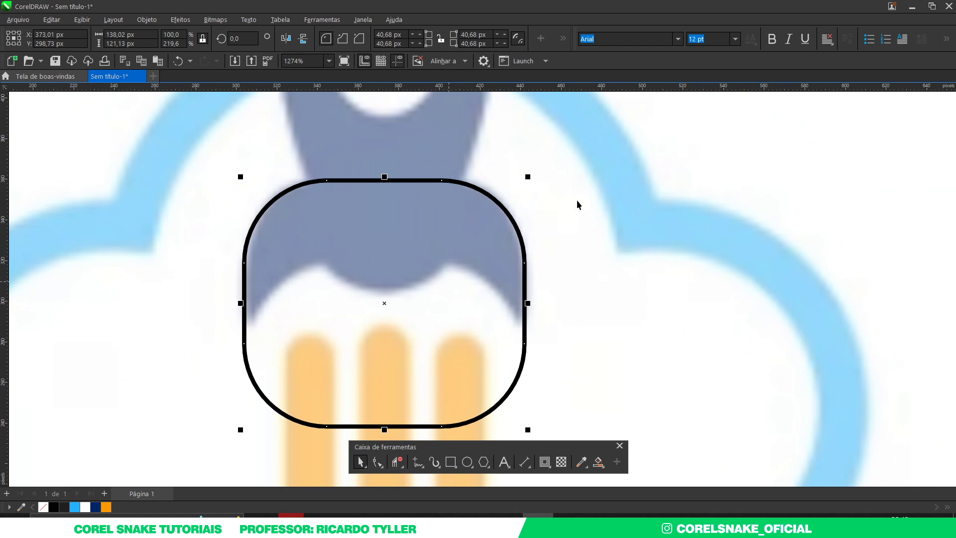
pyautogui.moveTo(429, 212); pyautogui.dragTo(438, 297)
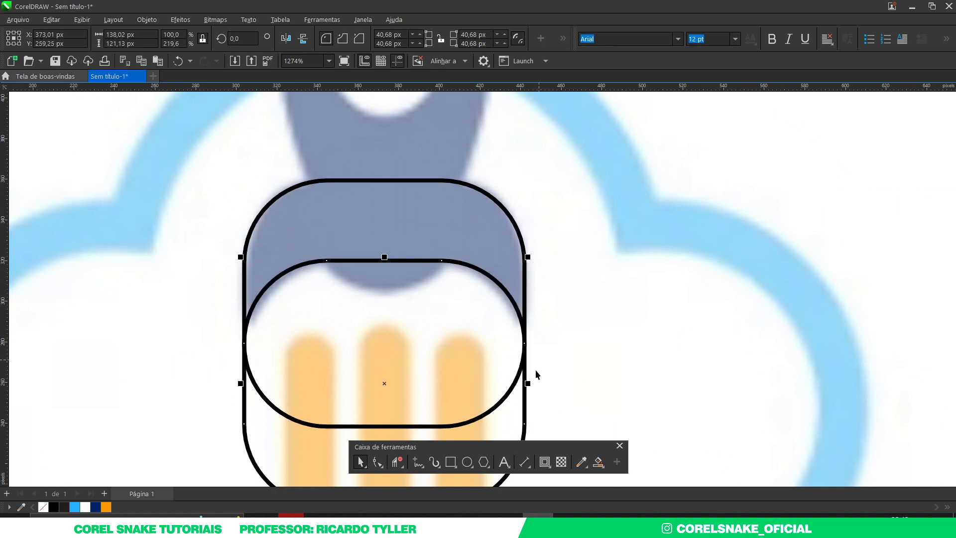
pyautogui.scroll(2, 431, 318)
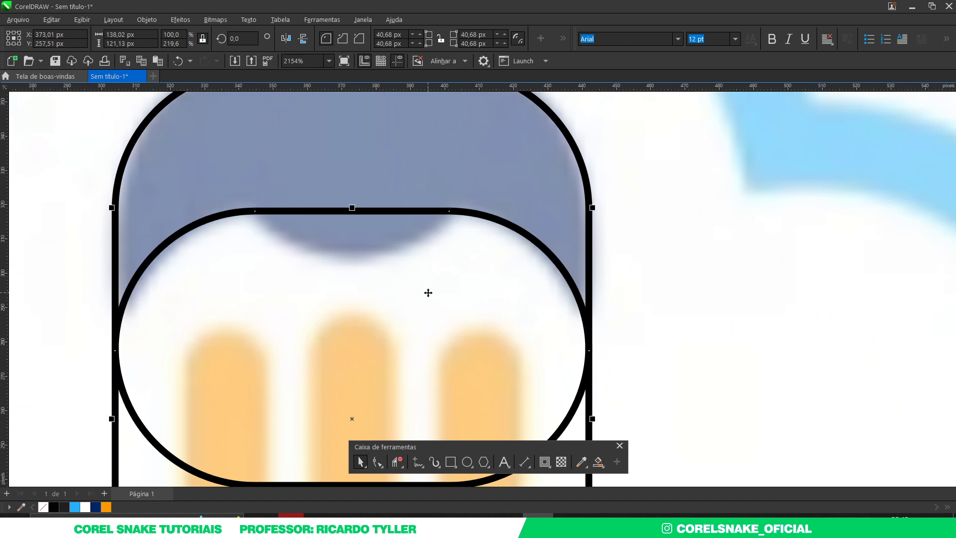
pyautogui.scroll(-3, 421, 265)
pyautogui.scroll(3, 421, 263)
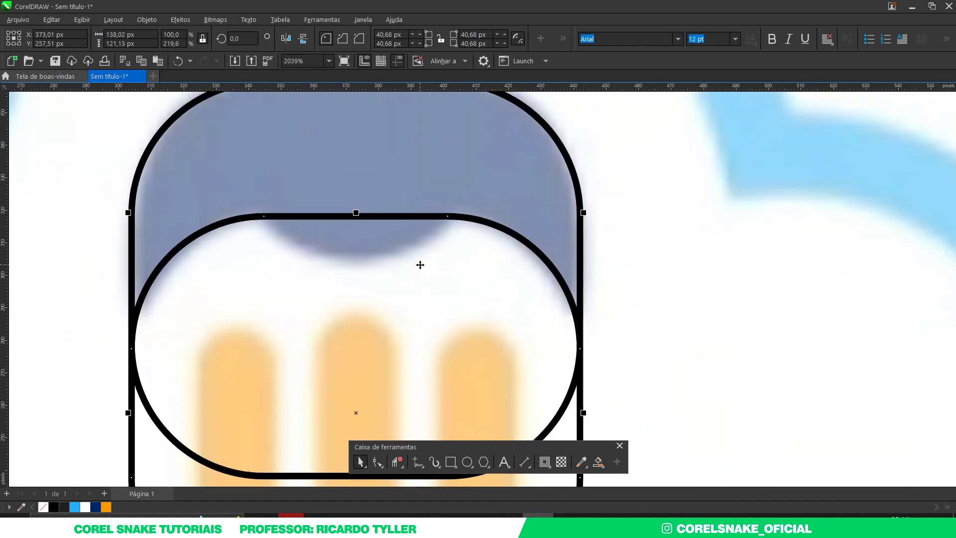
pyautogui.press('Down')
pyautogui.press('Down')
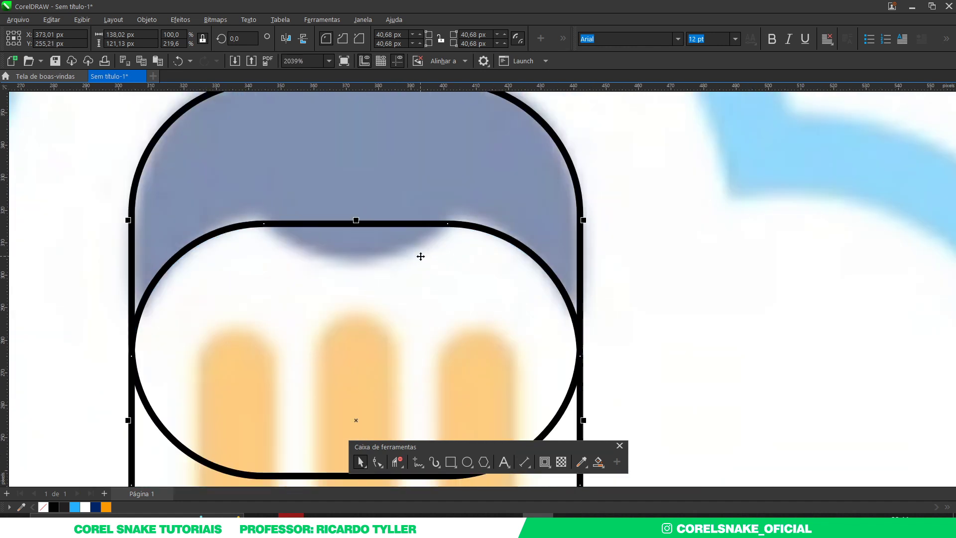
pyautogui.scroll(-2, 415, 259)
pyautogui.scroll(2, 407, 255)
pyautogui.scroll(2, 452, 288)
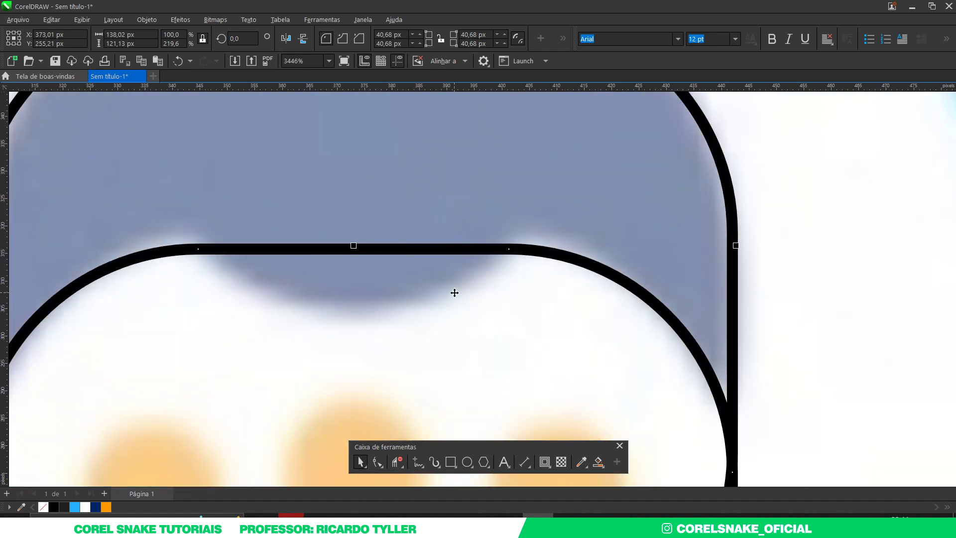
pyautogui.press('Up')
pyautogui.scroll(-2, 452, 288)
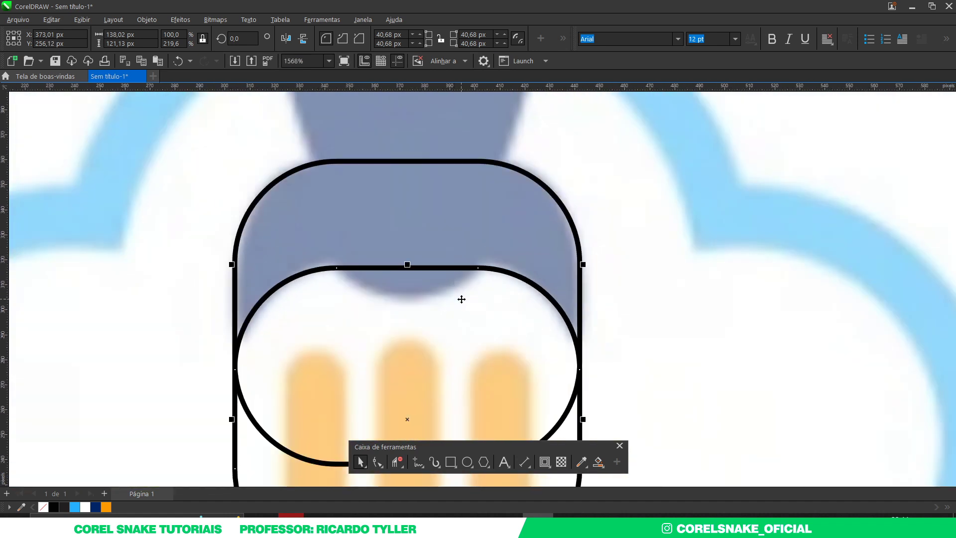
# Step: Narrow the first rectangle's right edge and raise the lower rectangle's top edge slightly
pyautogui.hotkey('ctrl', 'z')
pyautogui.scroll(2, 565, 352)
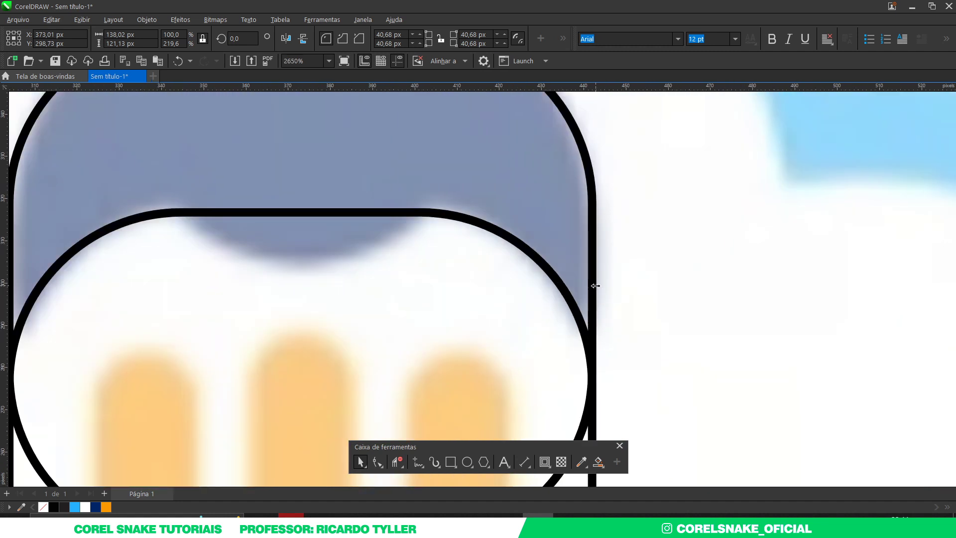
pyautogui.scroll(2, 593, 282)
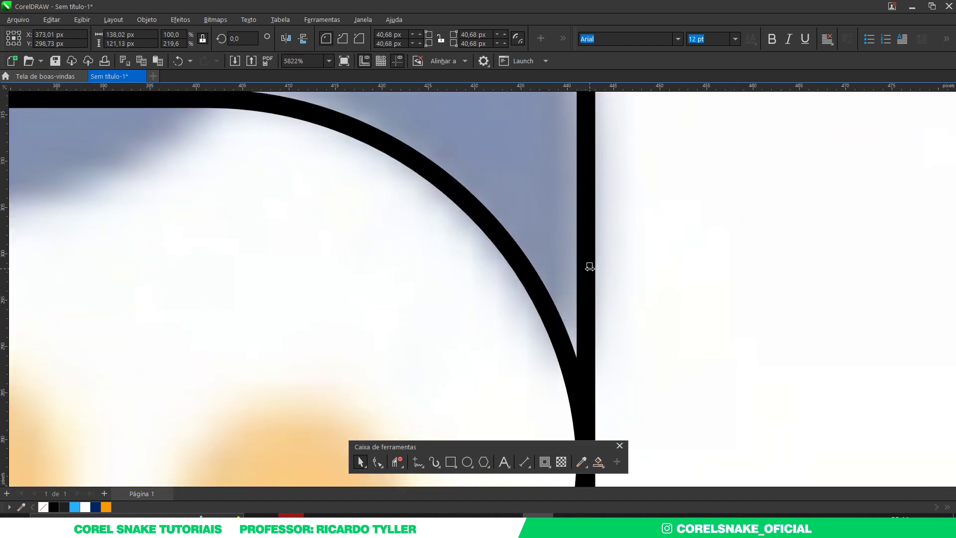
pyautogui.moveTo(589, 266); pyautogui.dragTo(579, 267)
pyautogui.scroll(-3, 585, 267)
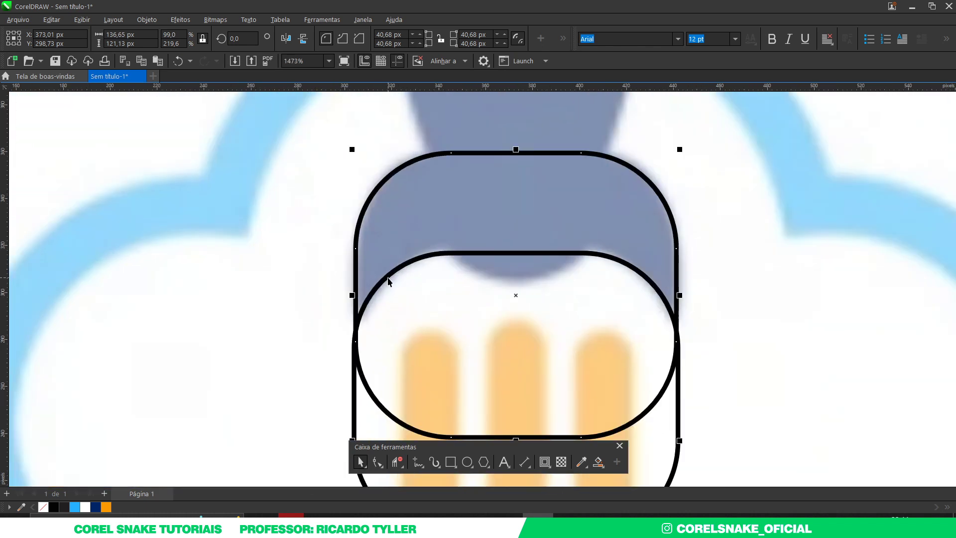
pyautogui.click(388, 278)
pyautogui.scroll(3, 512, 269)
pyautogui.moveTo(529, 222); pyautogui.dragTo(529, 215)
pyautogui.scroll(-4, 406, 273)
pyautogui.scroll(-1, 406, 280)
pyautogui.scroll(-1, 406, 279)
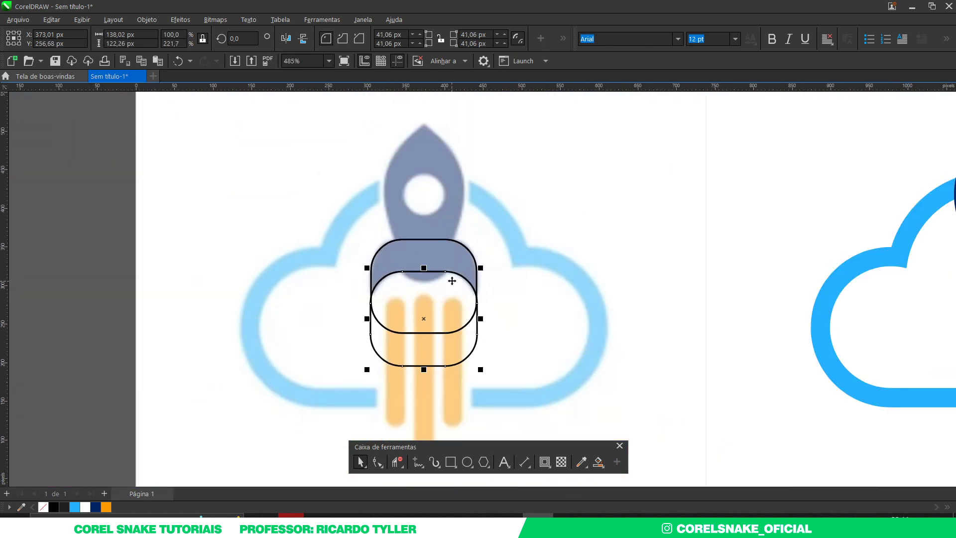
pyautogui.scroll(1, 451, 281)
# Step: Smart Fill the top overlap, weld it onto the navy rocket as fins, and delete both helper rectangles
pyautogui.hotkey('shift', 's')
pyautogui.click(409, 251)
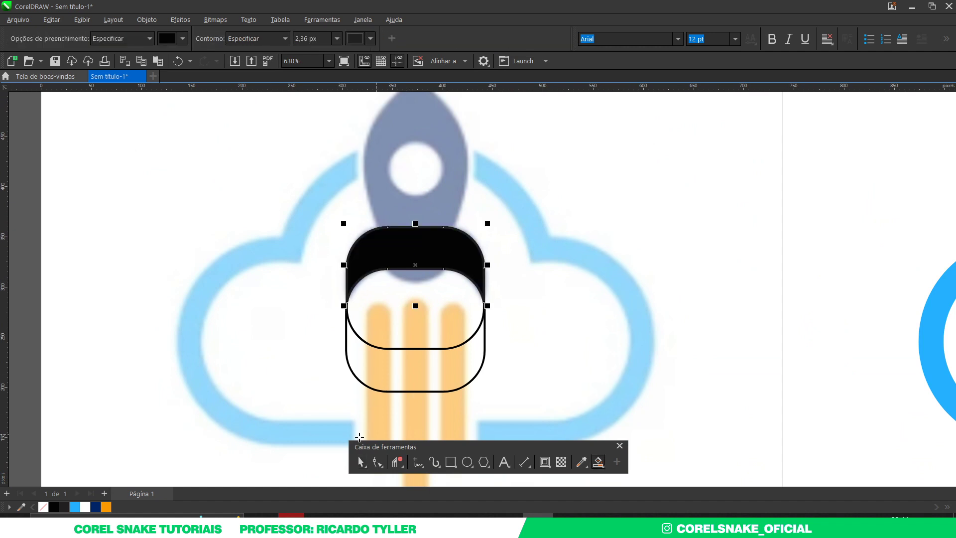
pyautogui.click(360, 461)
pyautogui.scroll(-2, 381, 314)
pyautogui.moveTo(393, 277); pyautogui.dragTo(833, 282)
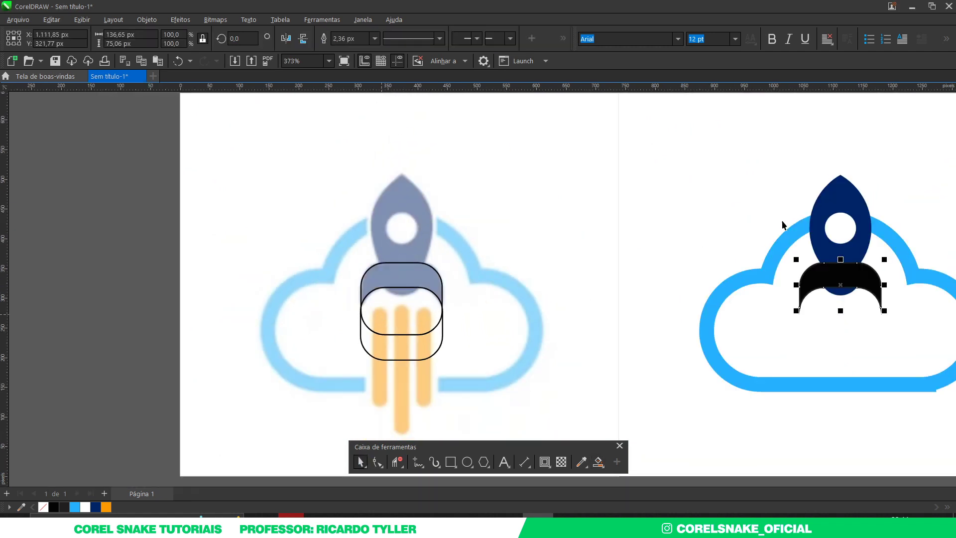
pyautogui.keyDown('shift'); pyautogui.click(820, 204); pyautogui.keyUp('shift')
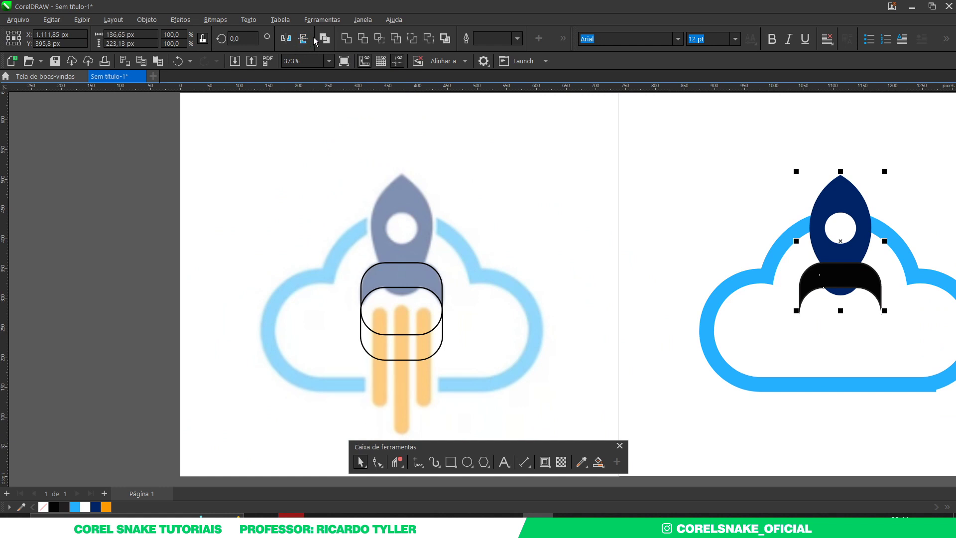
pyautogui.click(346, 38)
pyautogui.moveTo(108, 158)
pyautogui.mouseDown()
pyautogui.moveTo(402, 288)
pyautogui.moveTo(502, 368)
pyautogui.mouseUp()
pyautogui.press('Delete')
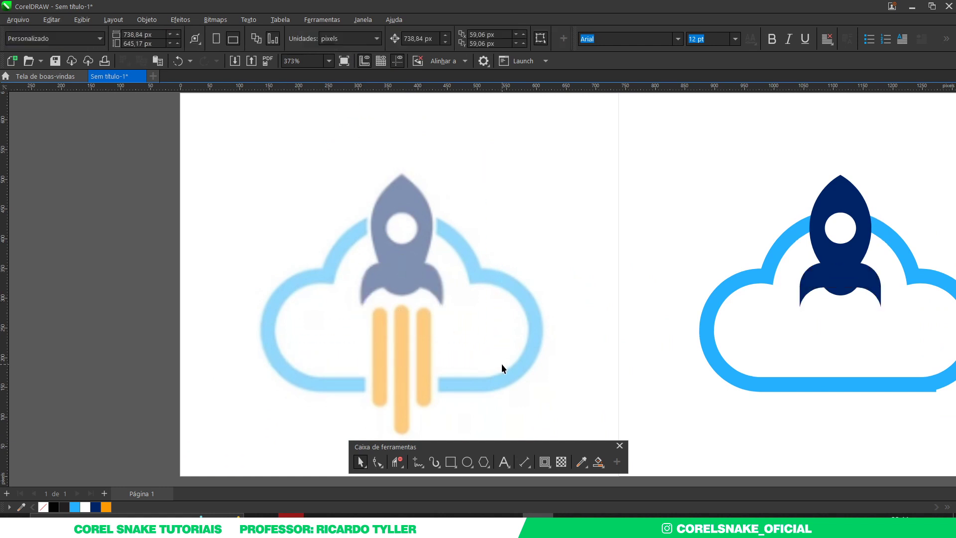
# Step: Draw a rectangle over the left flame bar, stretched to the bar's top and bottom
pyautogui.click(451, 461)
pyautogui.scroll(3, 405, 366)
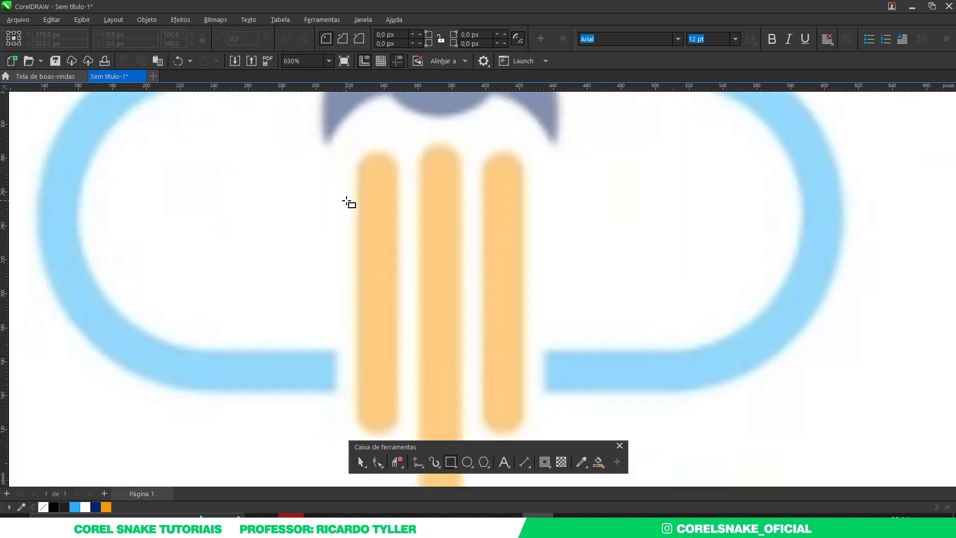
pyautogui.scroll(3, 347, 200)
pyautogui.moveTo(357, 185); pyautogui.dragTo(411, 368)
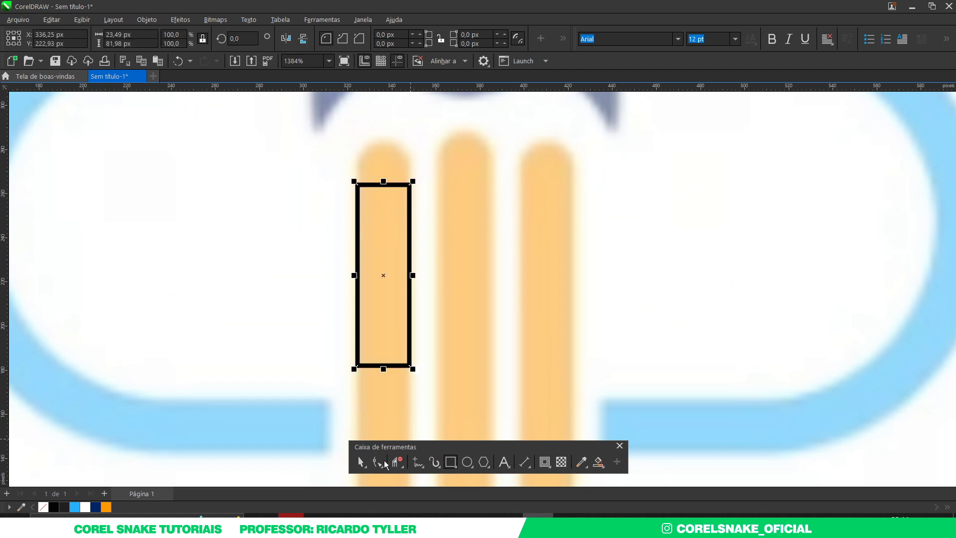
pyautogui.click(361, 462)
pyautogui.moveTo(383, 181); pyautogui.dragTo(390, 140)
pyautogui.scroll(-3, 385, 320)
pyautogui.scroll(2, 381, 305)
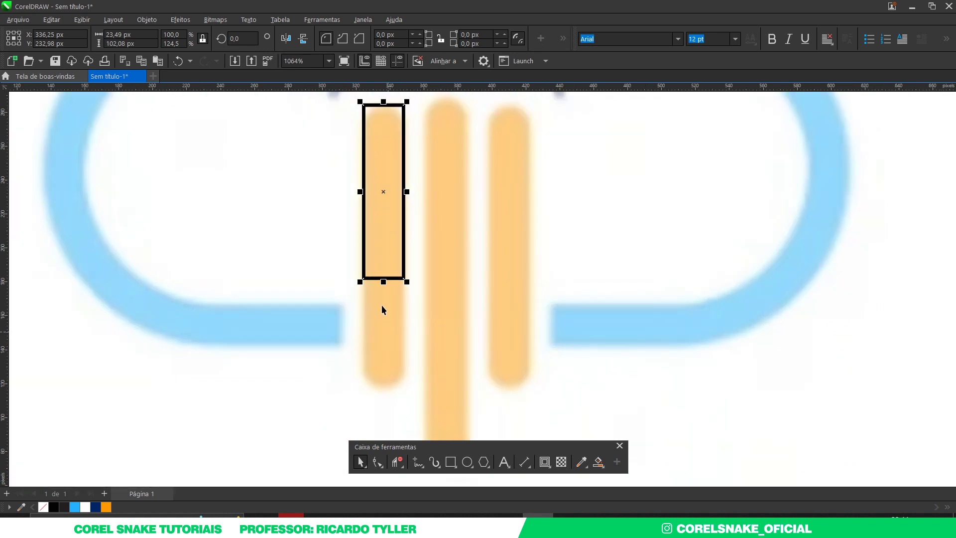
pyautogui.moveTo(383, 282); pyautogui.dragTo(386, 388)
# Step: Fully round the bar's ends, fine-tune its top edge, and drag a copy toward the middle flame
pyautogui.press('F10')
pyautogui.moveTo(365, 106); pyautogui.dragTo(379, 166)
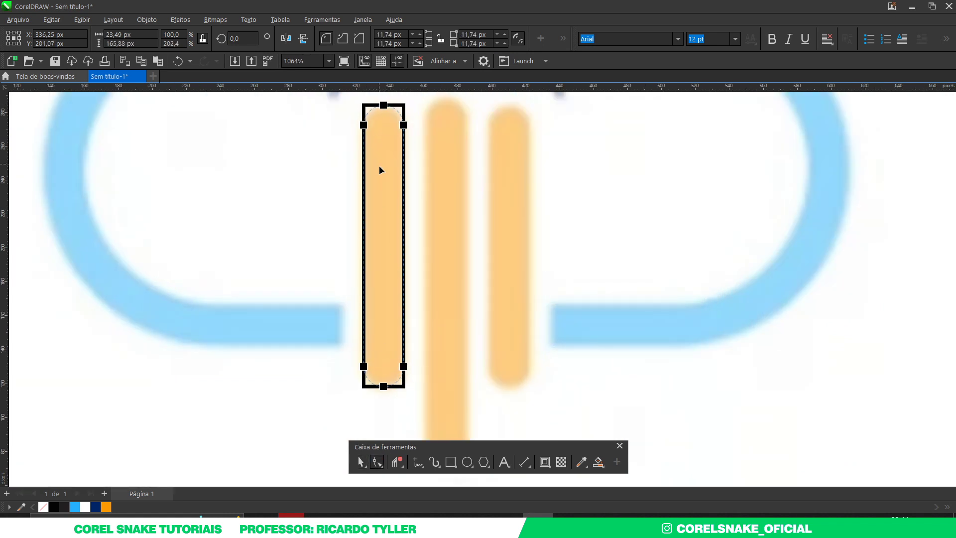
pyautogui.click(361, 462)
pyautogui.scroll(2, 380, 102)
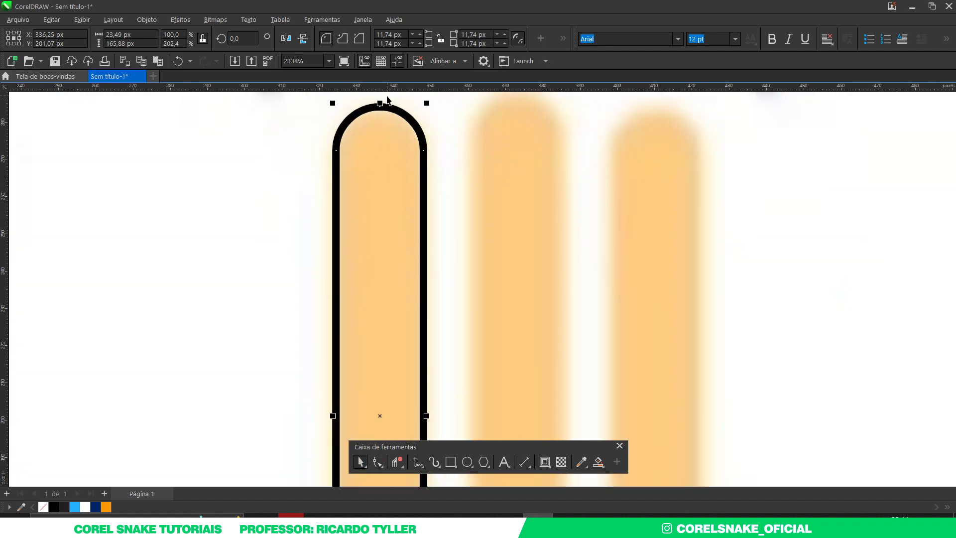
pyautogui.scroll(1, 375, 110)
pyautogui.moveTo(377, 105); pyautogui.dragTo(377, 112)
pyautogui.scroll(-3, 371, 199)
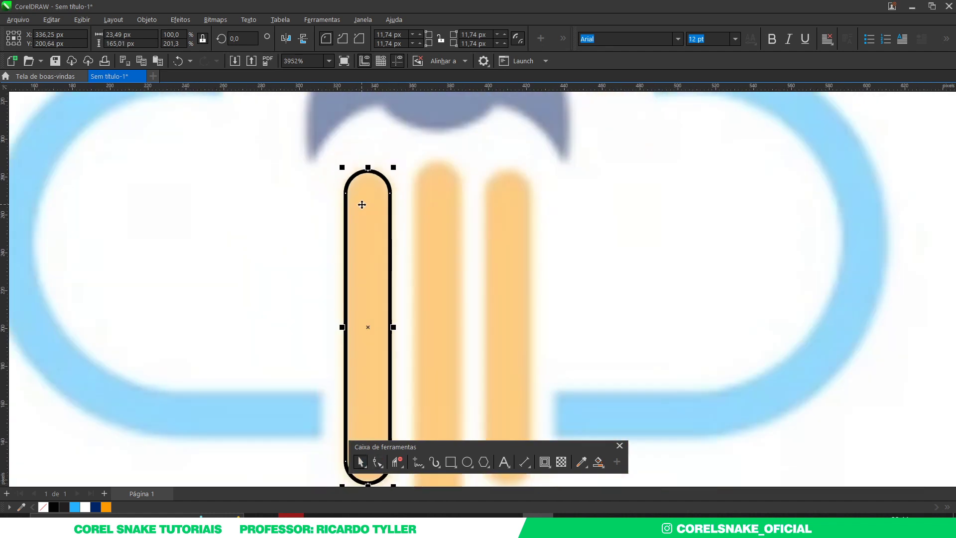
pyautogui.scroll(-1, 366, 248)
pyautogui.scroll(2, 368, 259)
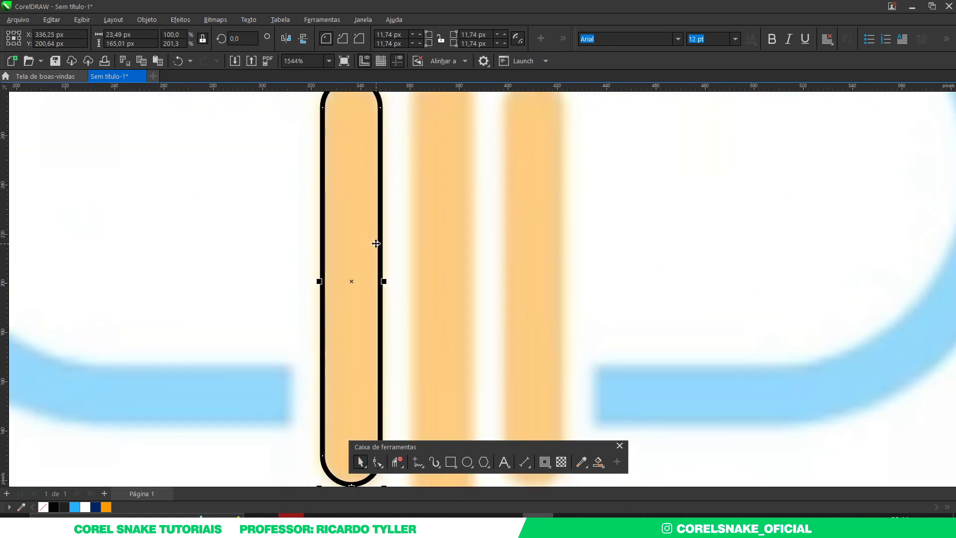
pyautogui.scroll(-2, 366, 268)
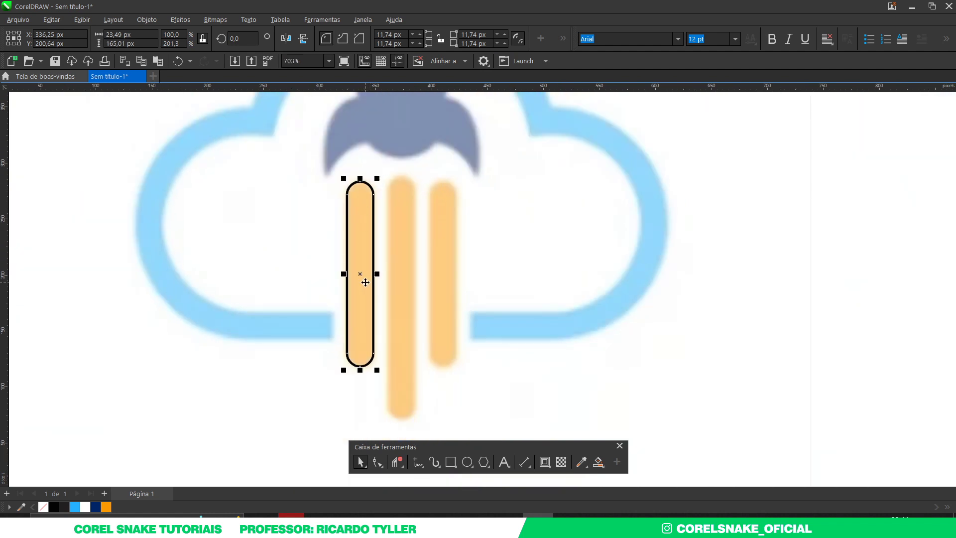
pyautogui.scroll(1, 365, 282)
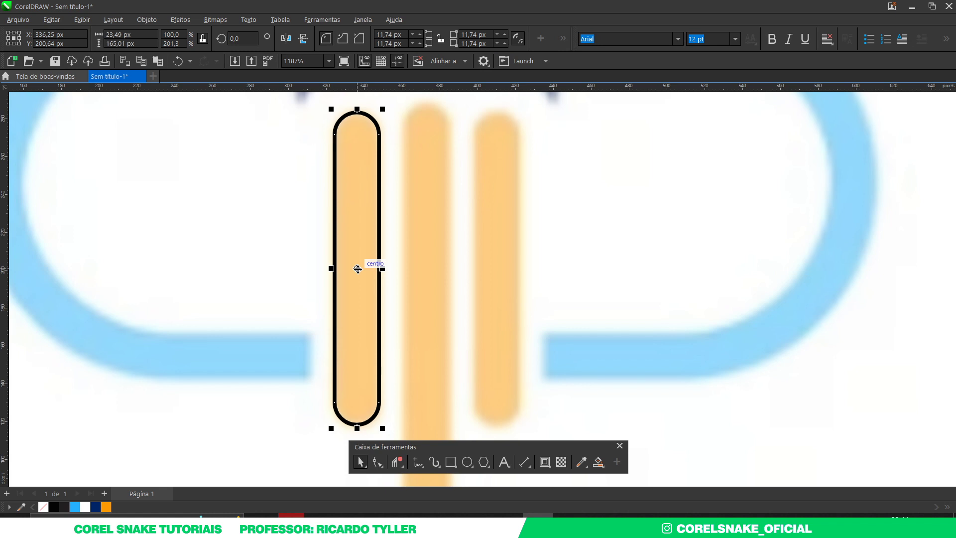
pyautogui.moveTo(357, 269); pyautogui.dragTo(428, 277)
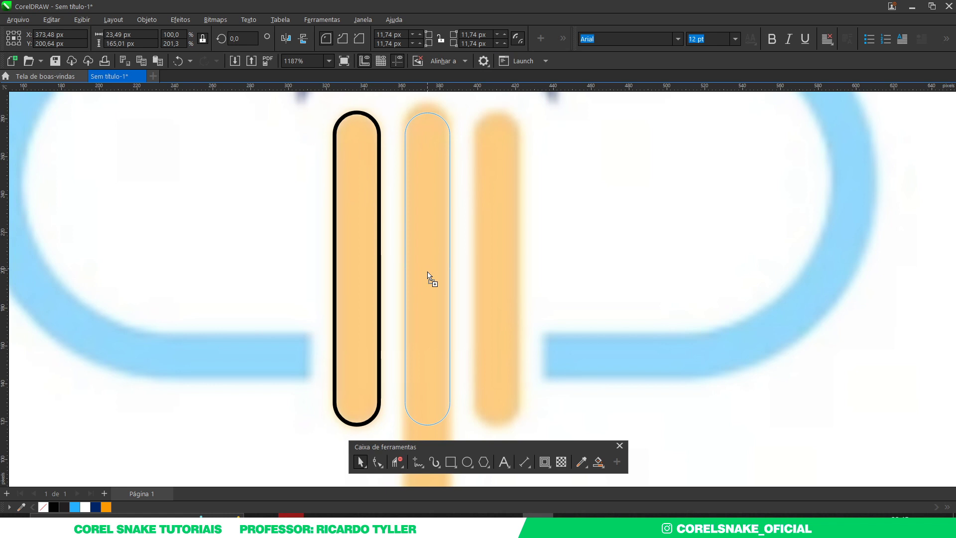
# Step: Drop the copied bar onto the middle flame, trying and undoing a longer version
pyautogui.moveTo(427, 273); pyautogui.dragTo(427, 271)
pyautogui.scroll(-1, 427, 272)
pyautogui.scroll(1, 419, 382)
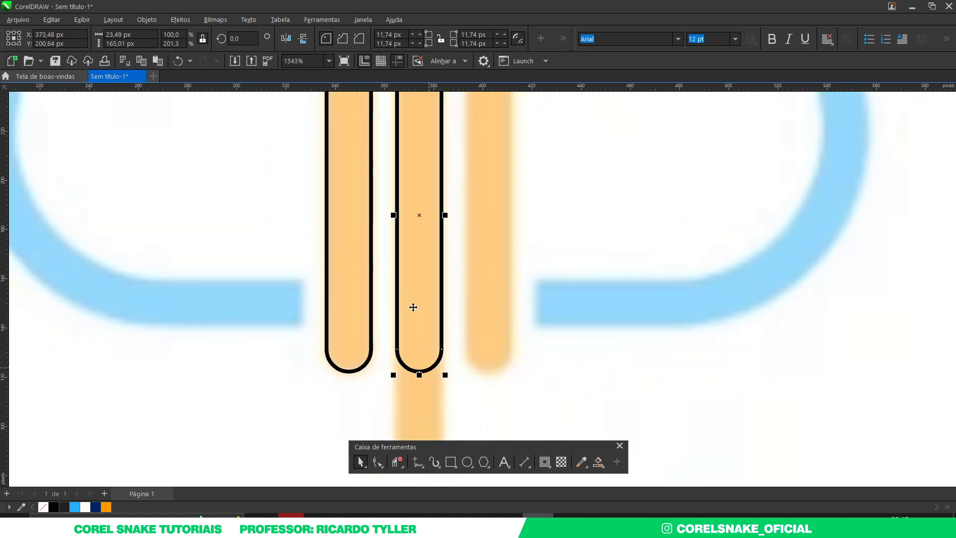
pyautogui.moveTo(414, 332); pyautogui.dragTo(414, 420)
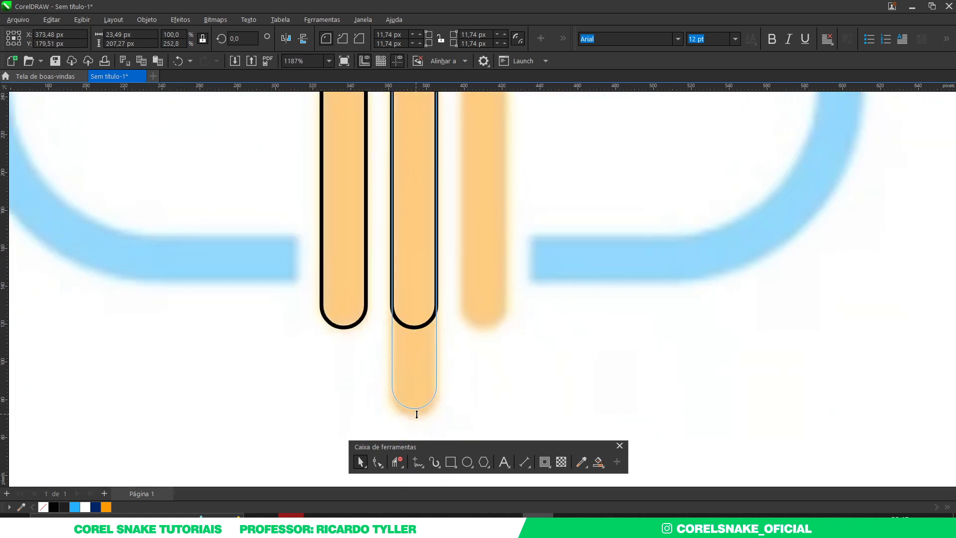
pyautogui.scroll(-1, 401, 375)
pyautogui.scroll(1, 409, 164)
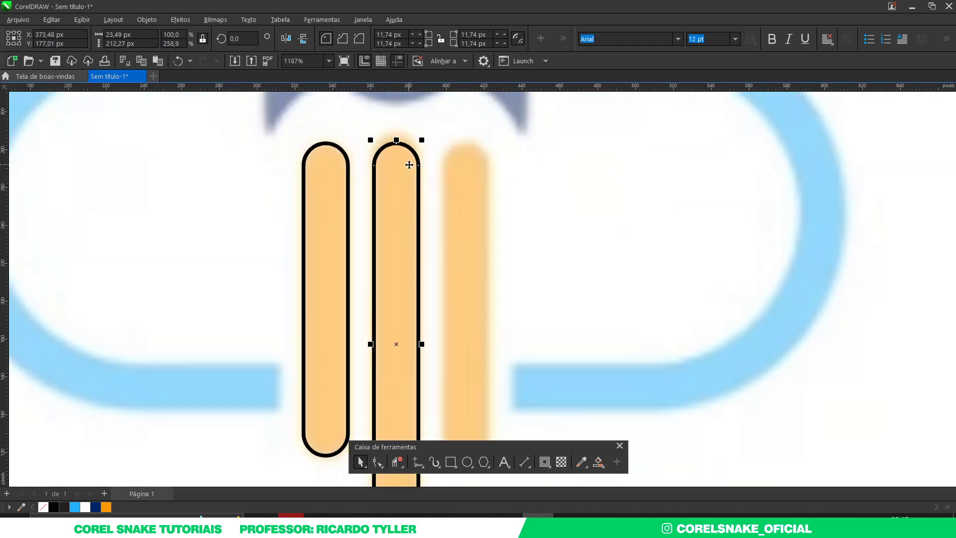
pyautogui.scroll(-1, 407, 165)
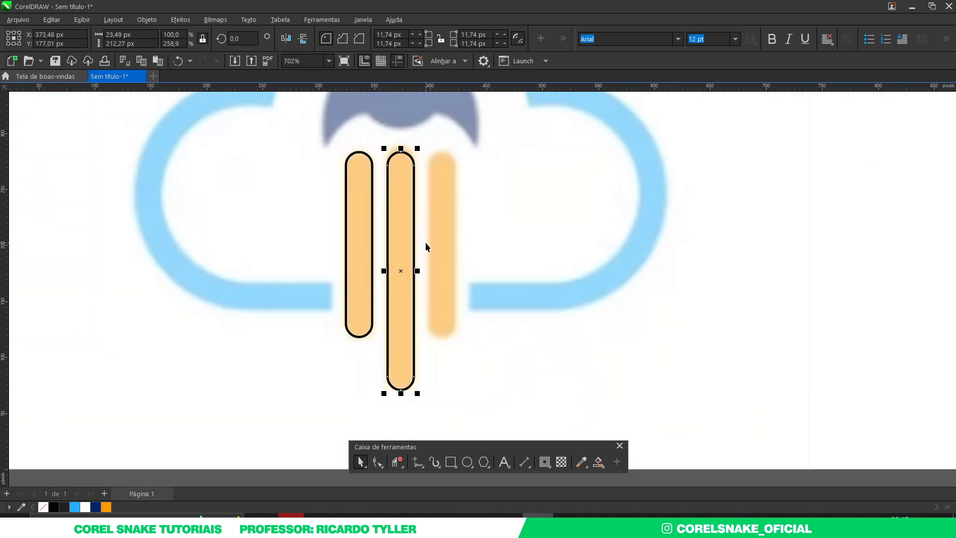
pyautogui.hotkey('ctrl', 'z')
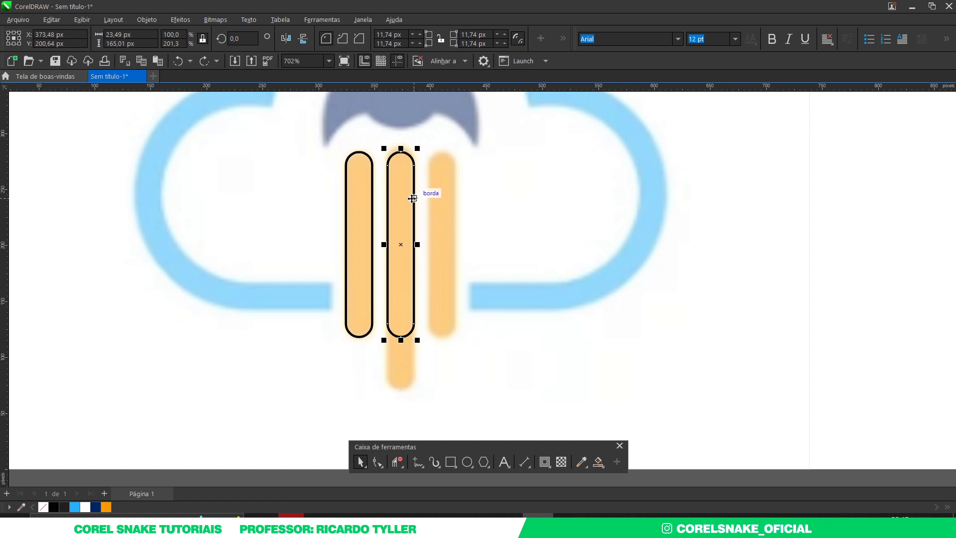
# Step: Duplicate the bar onto the right flame, lengthen the middle bar at both ends, and select all three
pyautogui.hotkey('ctrl', 'd')
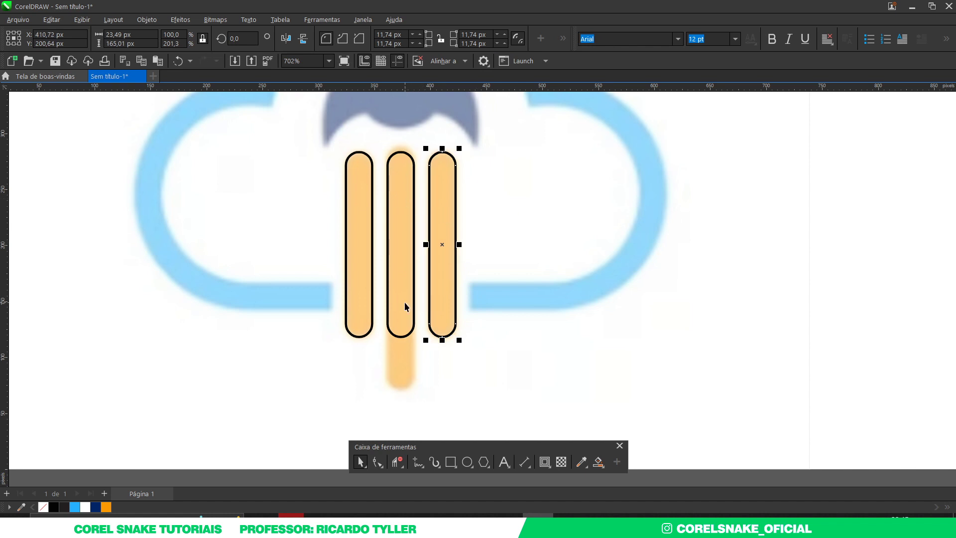
pyautogui.click(406, 306)
pyautogui.moveTo(401, 339); pyautogui.dragTo(403, 395)
pyautogui.scroll(3, 394, 174)
pyautogui.scroll(1, 394, 213)
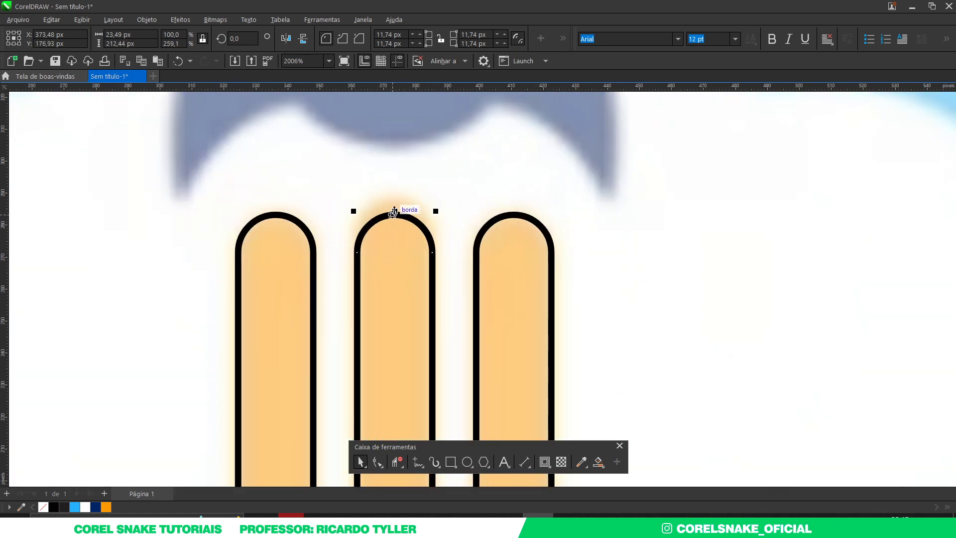
pyautogui.moveTo(394, 211); pyautogui.dragTo(396, 195)
pyautogui.scroll(-4, 396, 195)
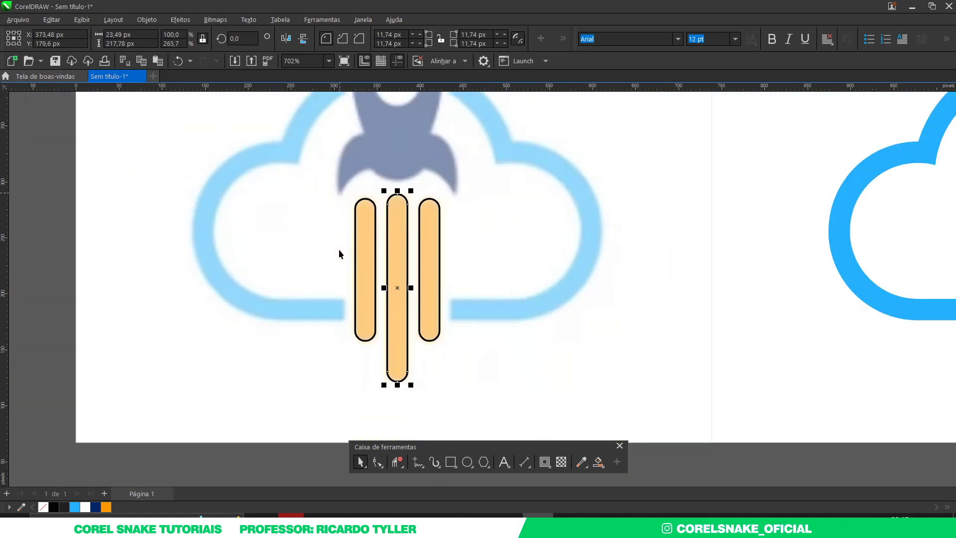
pyautogui.keyDown('shift'); pyautogui.click(373, 252); pyautogui.keyUp('shift')
pyautogui.keyDown('shift'); pyautogui.click(421, 244); pyautogui.keyUp('shift')
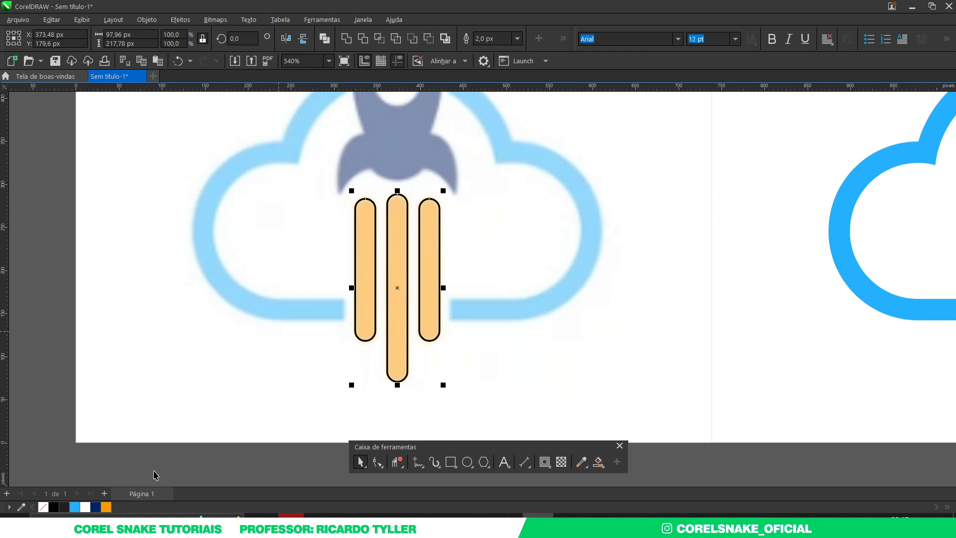
# Step: Fill the three bars orange with no outline, combine them, and move them under the navy rocket
pyautogui.click(106, 506)
pyautogui.rightClick(43, 506)
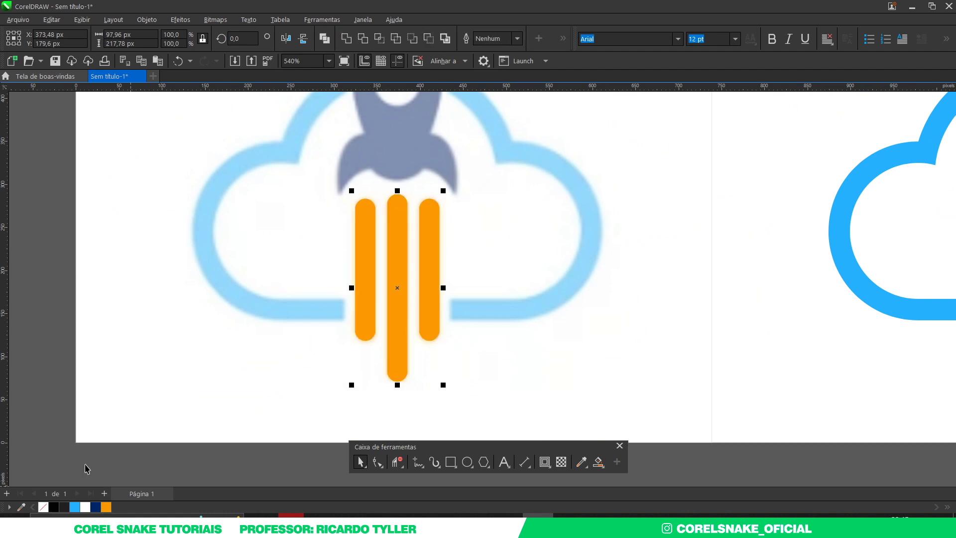
pyautogui.scroll(-4, 234, 372)
pyautogui.hotkey('ctrl', 'l')
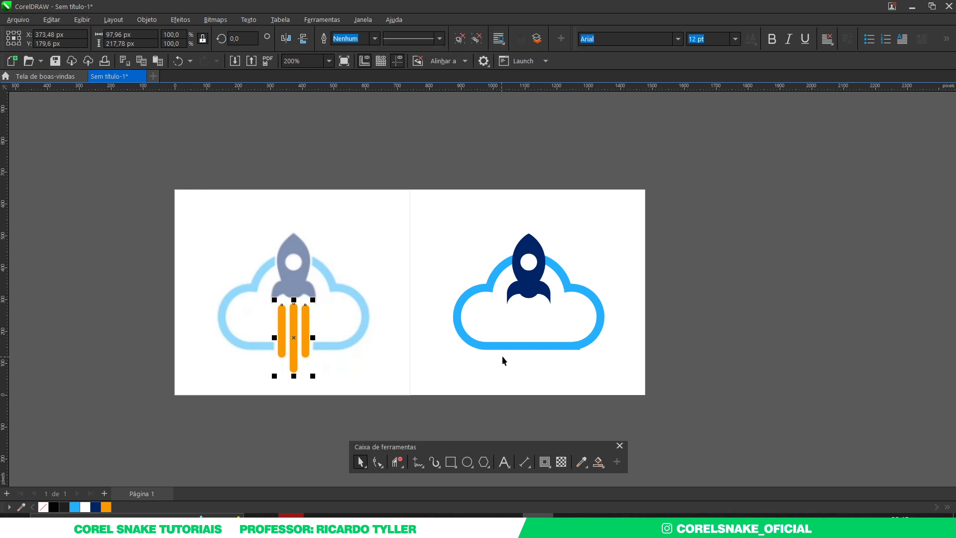
pyautogui.moveTo(306, 348); pyautogui.dragTo(541, 349)
pyautogui.scroll(2, 549, 349)
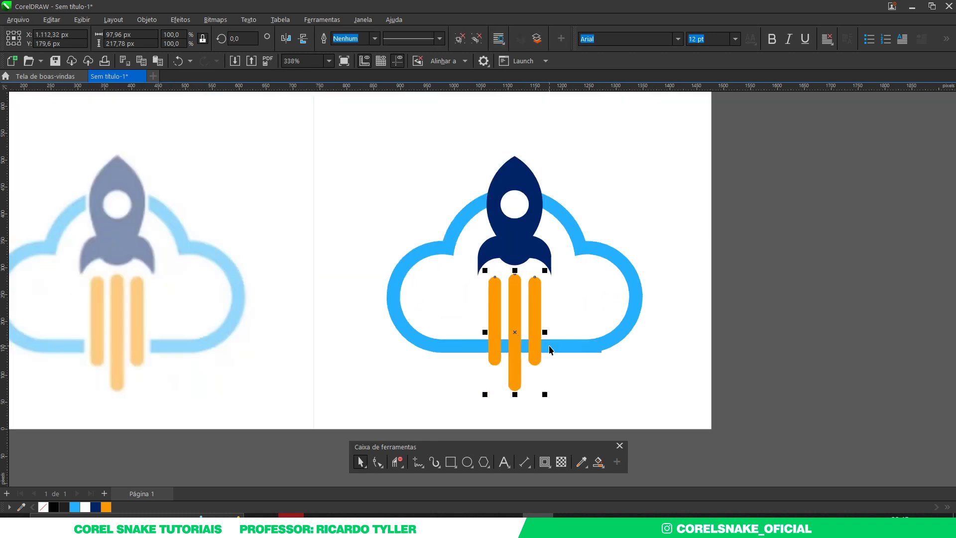
pyautogui.keyDown('shift'); pyautogui.click(557, 323); pyautogui.keyUp('shift')
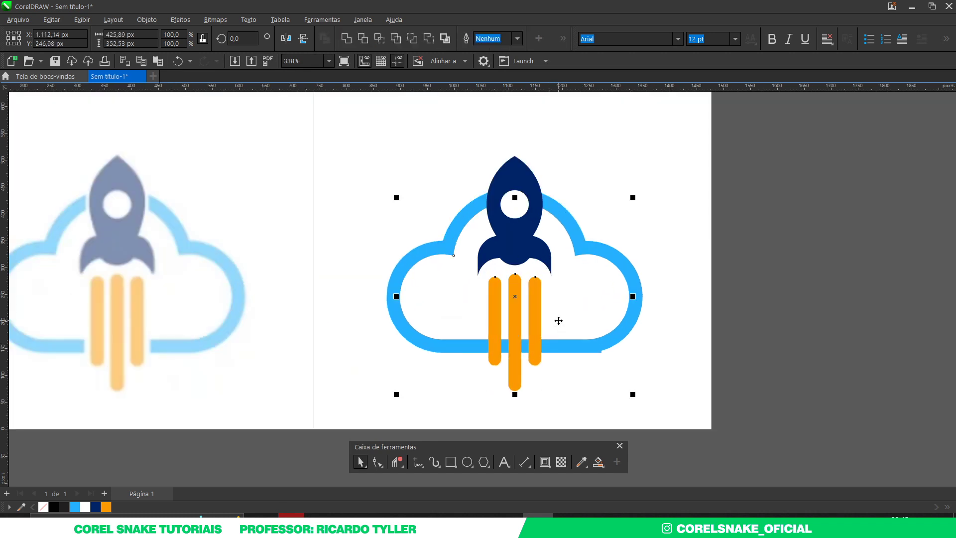
pyautogui.click(735, 192)
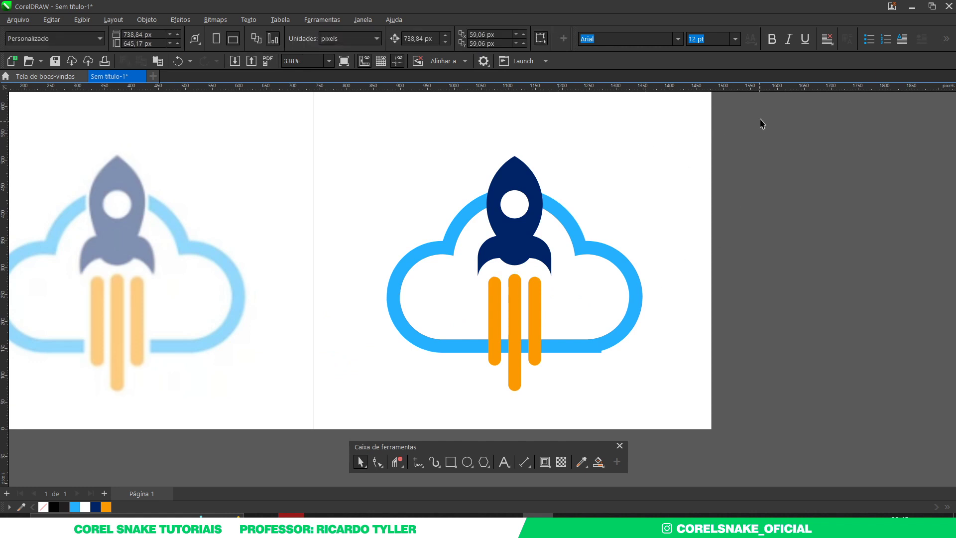
# Step: Select the navy rocket with its flames and paste a copy over the faded reference rocket
pyautogui.moveTo(761, 116)
pyautogui.mouseDown()
pyautogui.moveTo(479, 369)
pyautogui.moveTo(446, 414)
pyautogui.mouseUp()
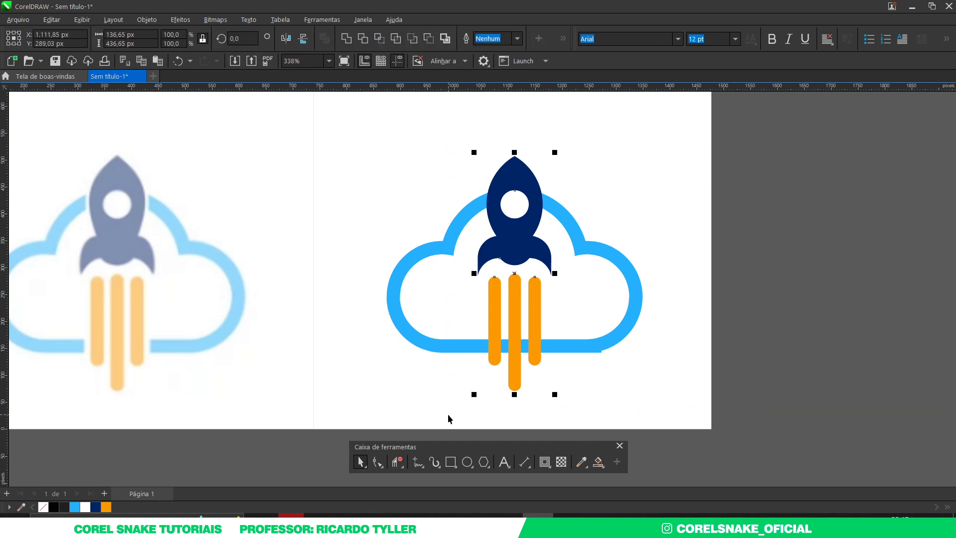
pyautogui.scroll(-1, 599, 340)
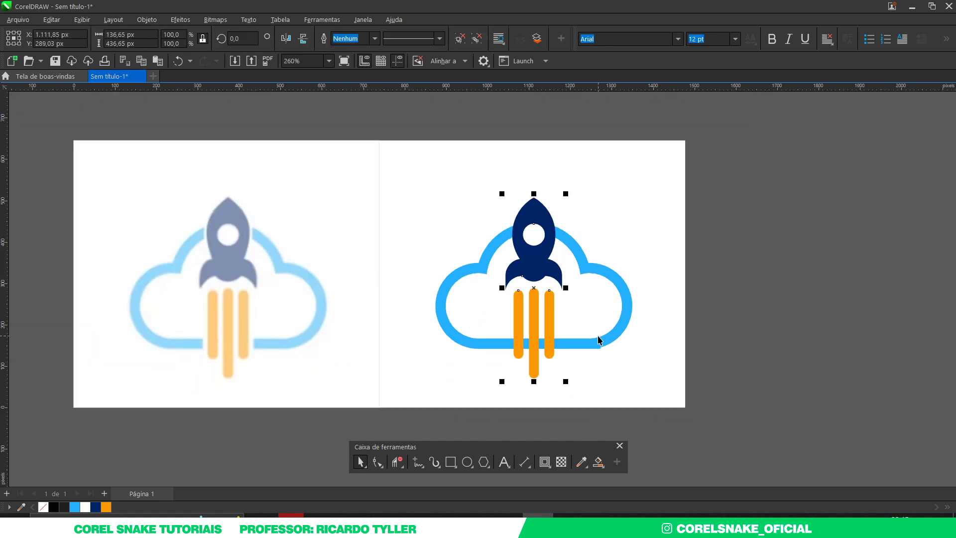
pyautogui.hotkey('ctrl', 'z')
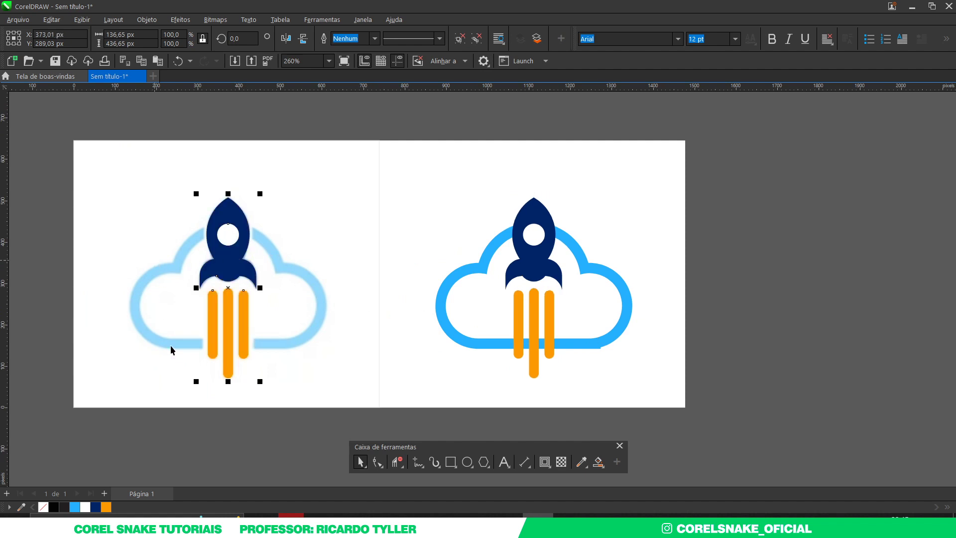
pyautogui.scroll(3, 170, 345)
pyautogui.scroll(1, 203, 356)
pyautogui.scroll(1, 183, 330)
pyautogui.scroll(-3, 195, 324)
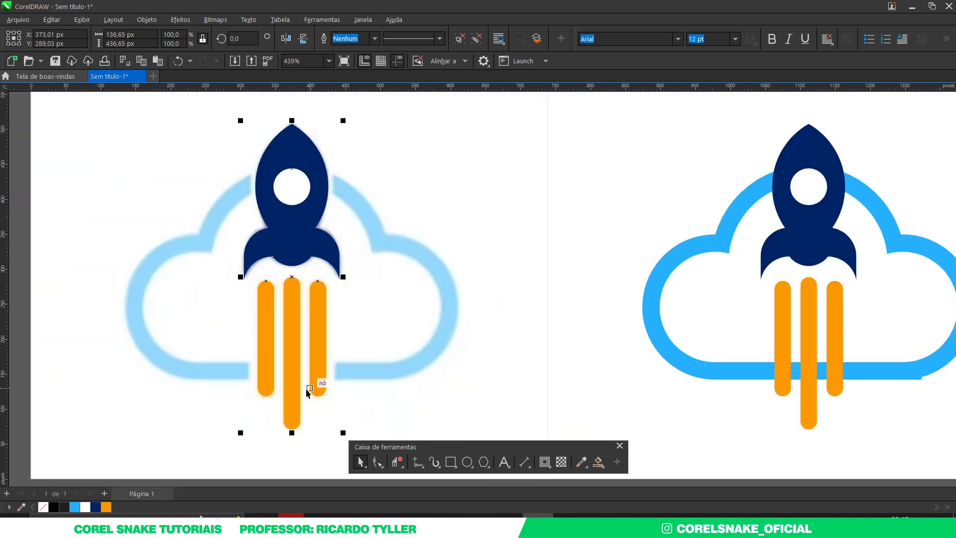
pyautogui.scroll(3, 242, 122)
pyautogui.scroll(1, 305, 222)
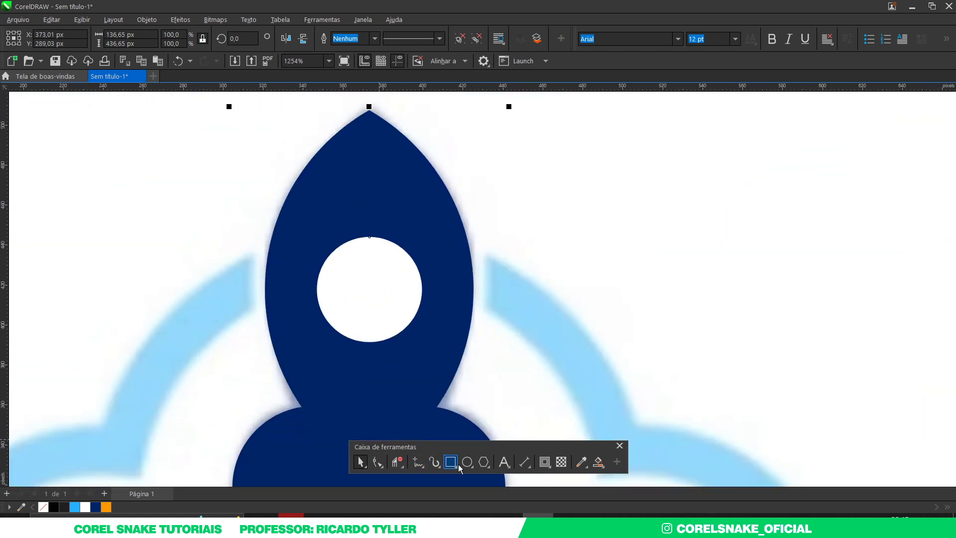
# Step: Try an outside contour around the rocket, then undo it
pyautogui.click(544, 461)
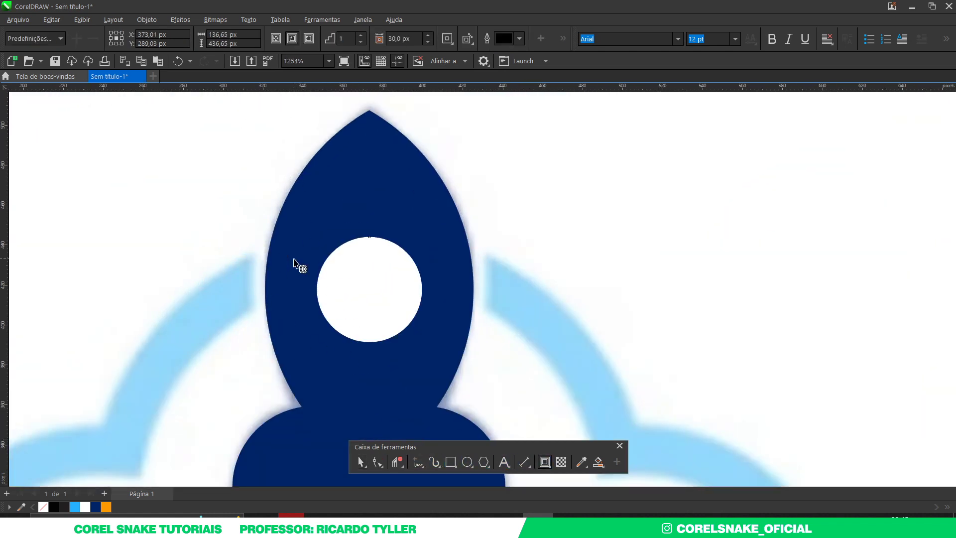
pyautogui.moveTo(294, 264); pyautogui.dragTo(224, 234)
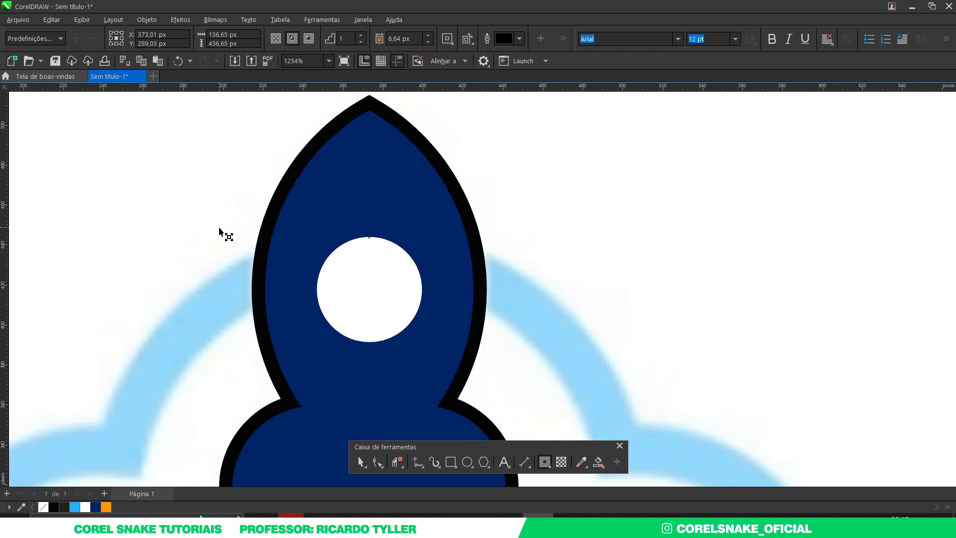
pyautogui.click(359, 461)
pyautogui.scroll(-2, 349, 298)
pyautogui.scroll(-3, 348, 297)
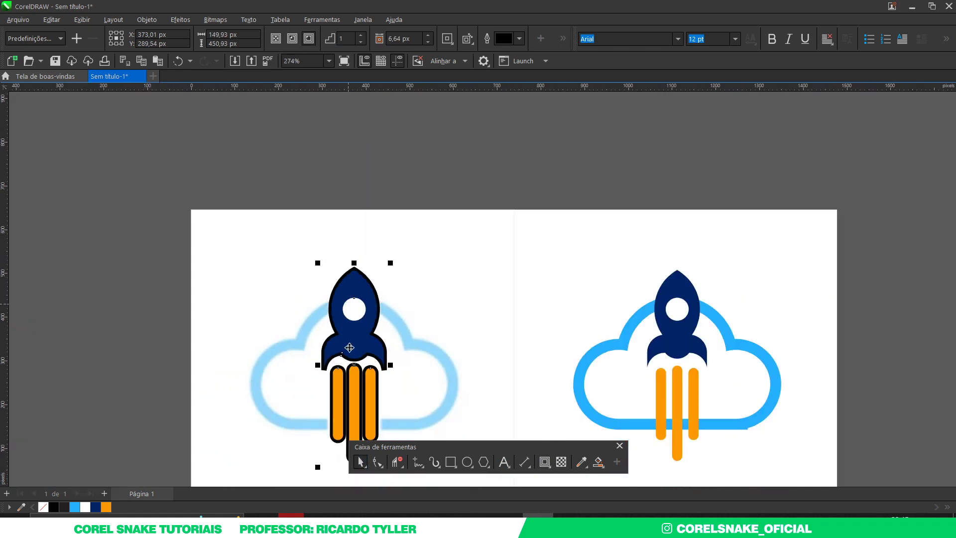
pyautogui.scroll(1, 358, 416)
pyautogui.scroll(2, 347, 416)
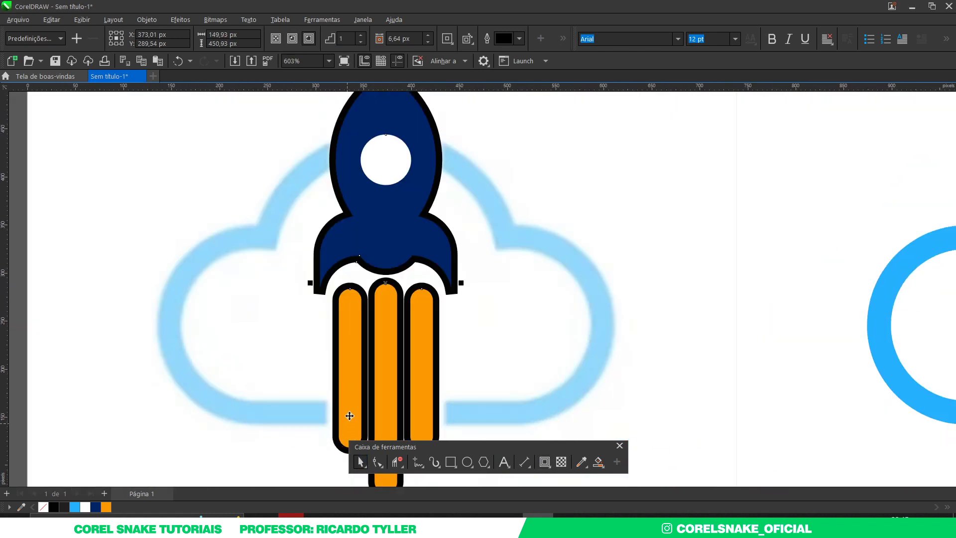
pyautogui.scroll(-1, 348, 385)
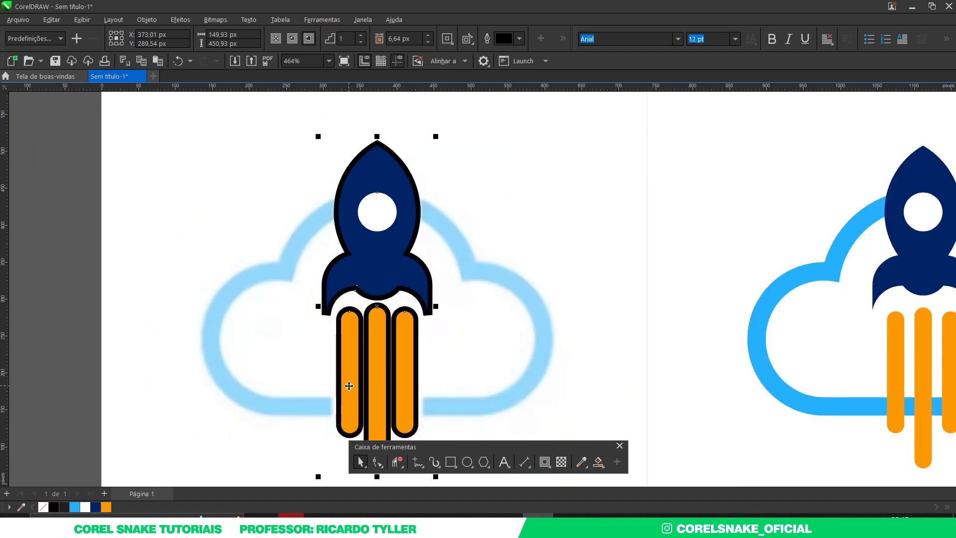
pyautogui.scroll(-2, 348, 385)
pyautogui.hotkey('ctrl', 'z')
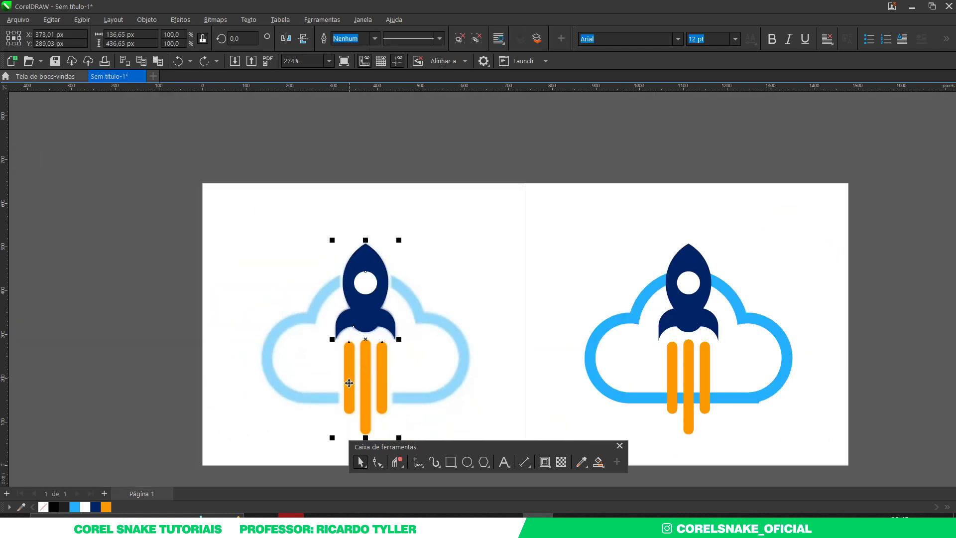
pyautogui.scroll(-2, 348, 382)
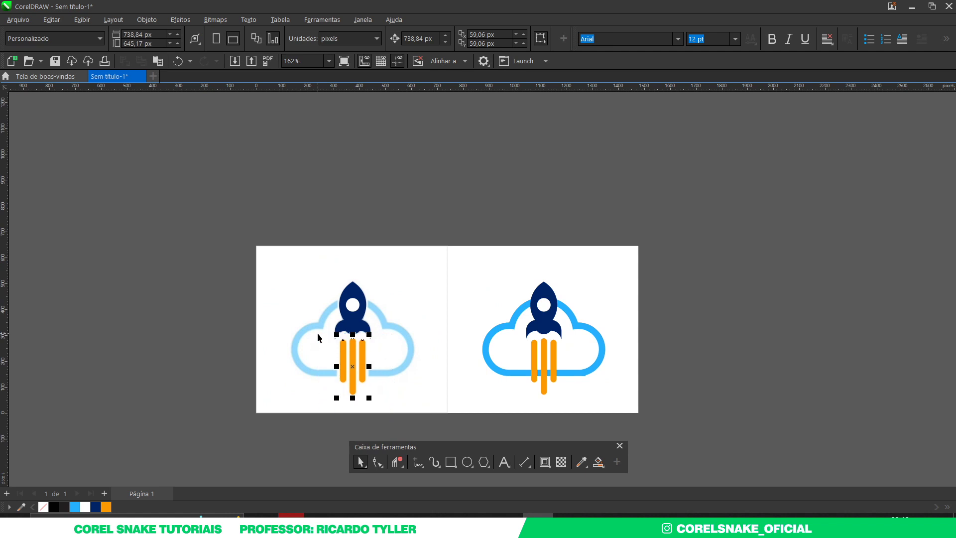
pyautogui.scroll(5, 339, 398)
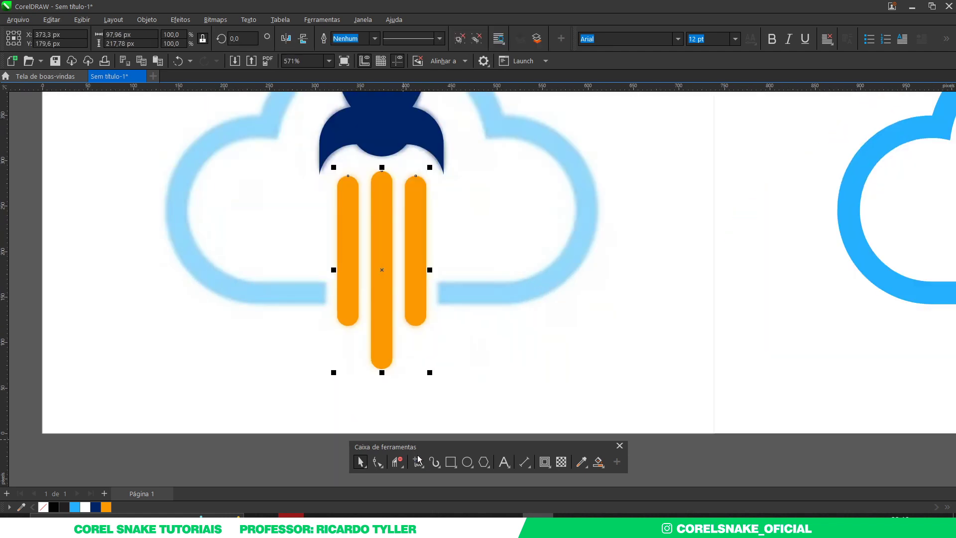
# Step: Add a thick black outside contour around the three orange flame bars and select it
pyautogui.click(545, 462)
pyautogui.scroll(3, 323, 308)
pyautogui.moveTo(363, 314); pyautogui.dragTo(331, 326)
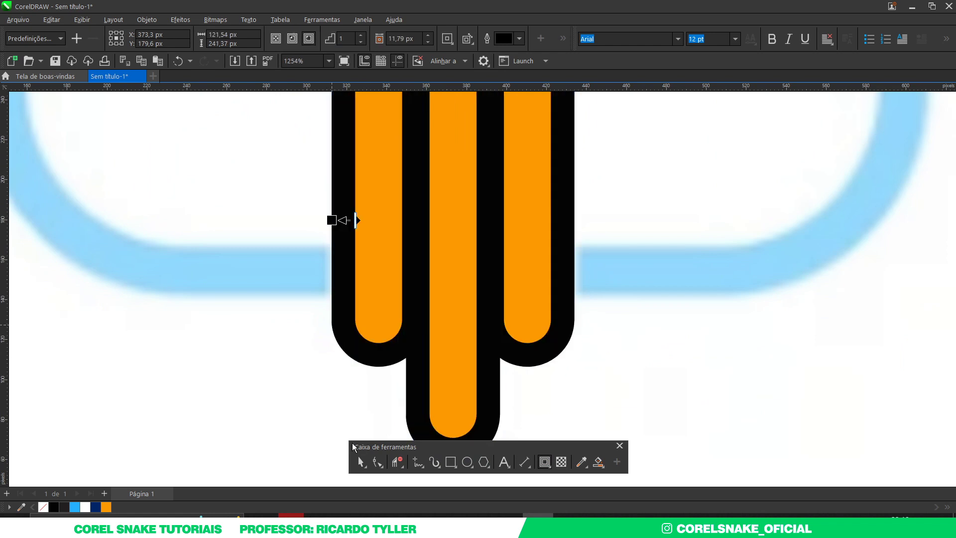
pyautogui.click(361, 462)
pyautogui.scroll(-5, 371, 407)
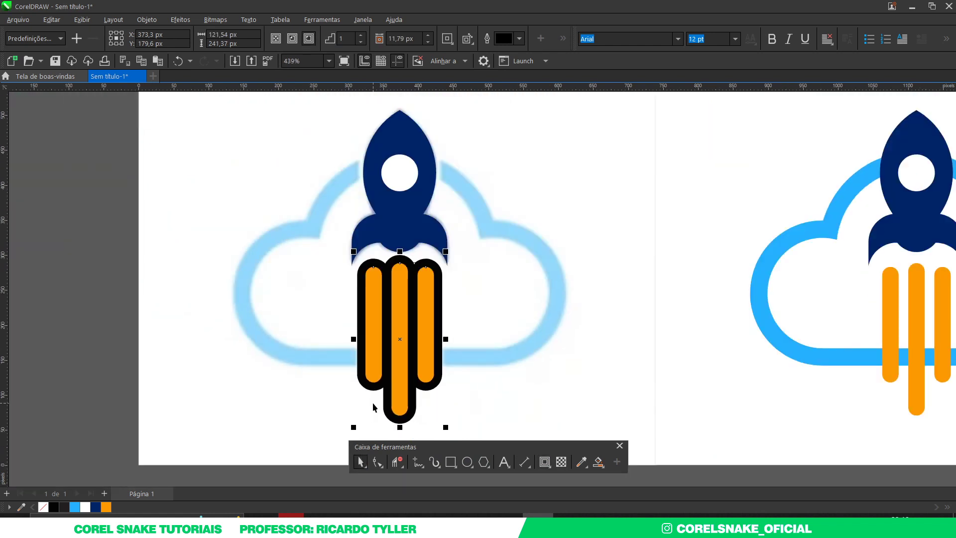
pyautogui.click(154, 328)
pyautogui.click(359, 380)
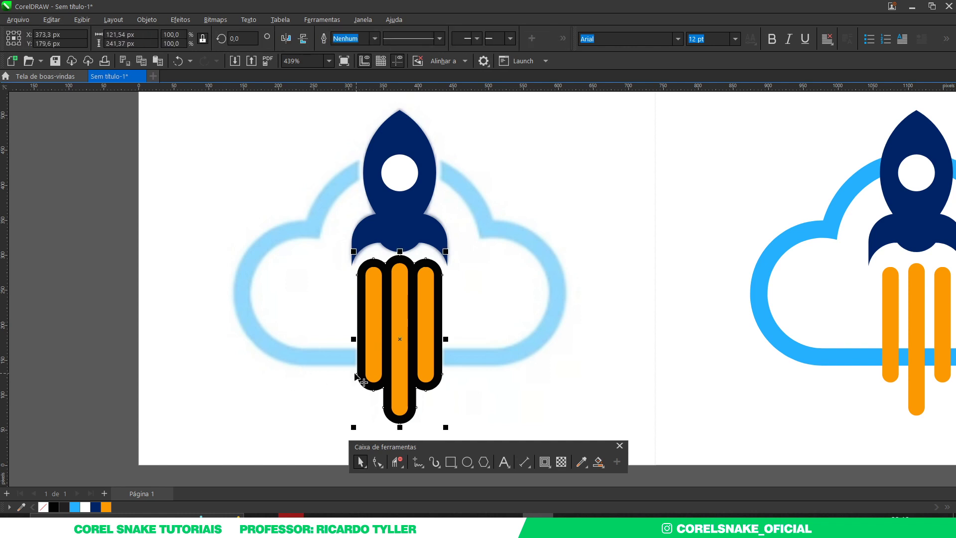
pyautogui.scroll(-4, 360, 381)
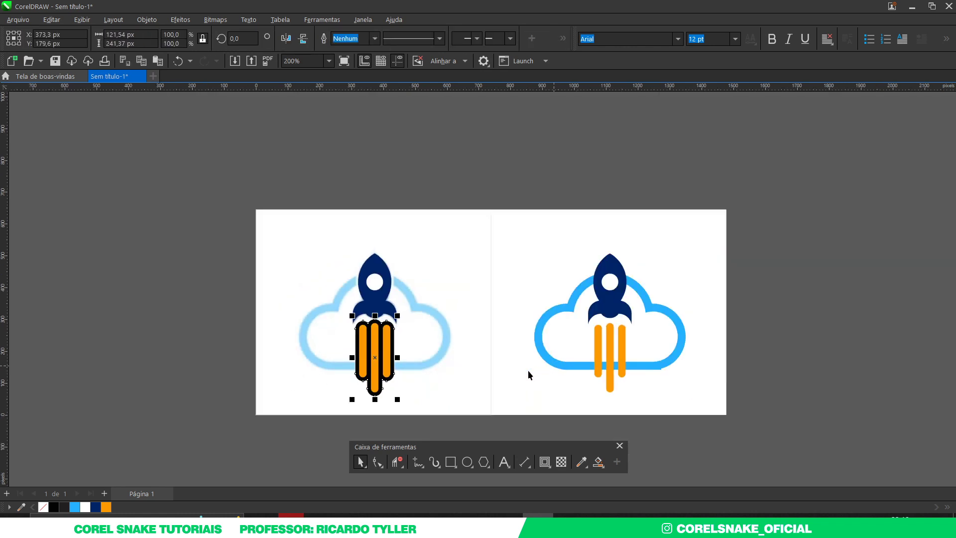
# Step: Move the black flame contour onto the right-hand logo and select its blue cloud
pyautogui.hotkey('ctrl', 'z')
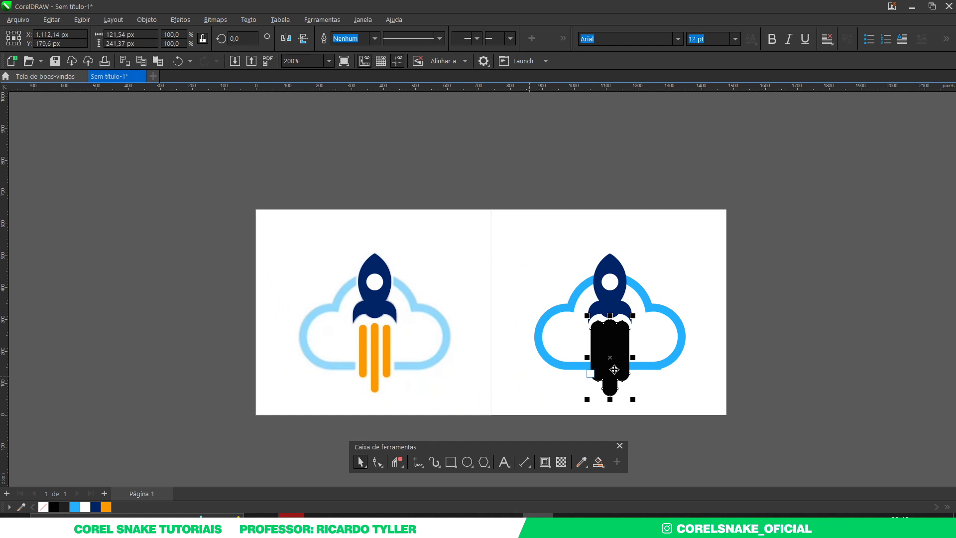
pyautogui.scroll(2, 645, 359)
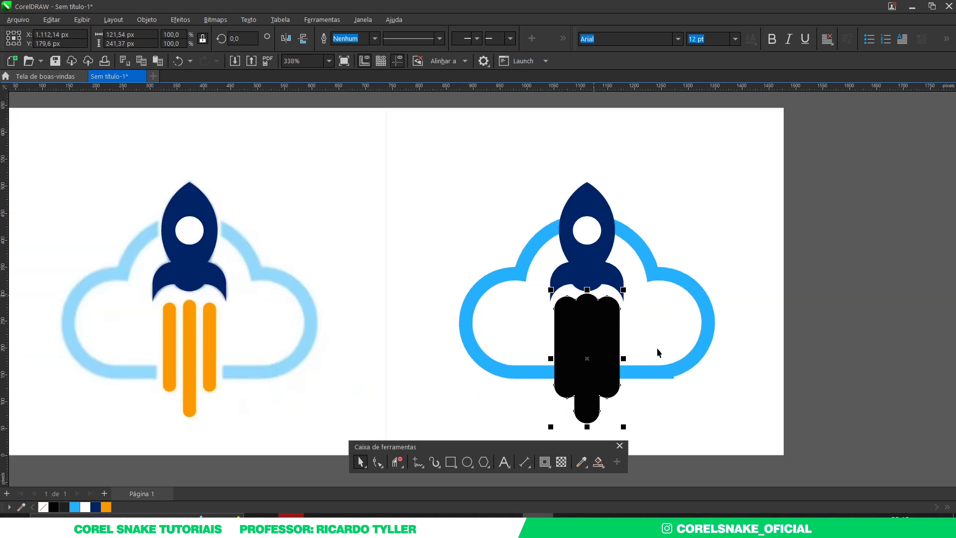
pyautogui.keyDown('shift'); pyautogui.click(706, 310); pyautogui.keyUp('shift')
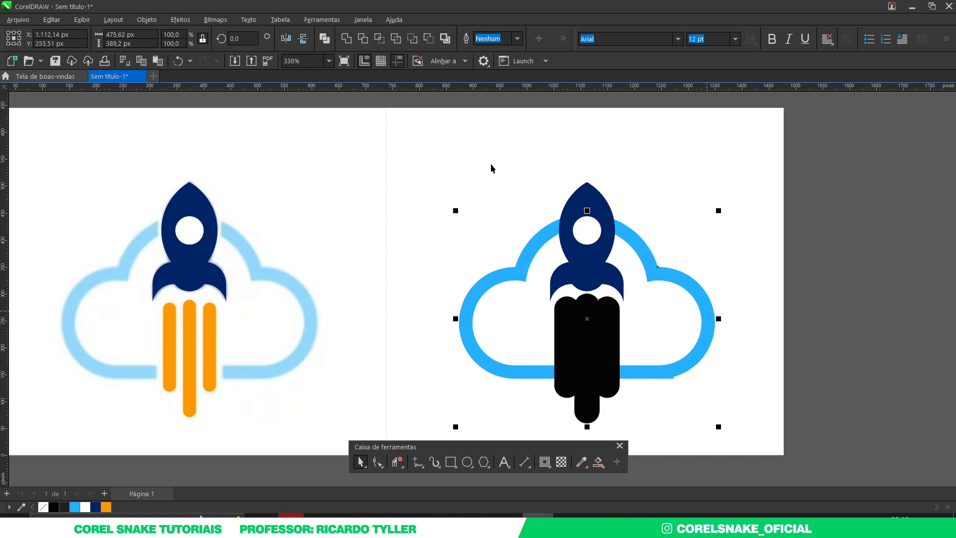
pyautogui.click(823, 243)
pyautogui.click(710, 315)
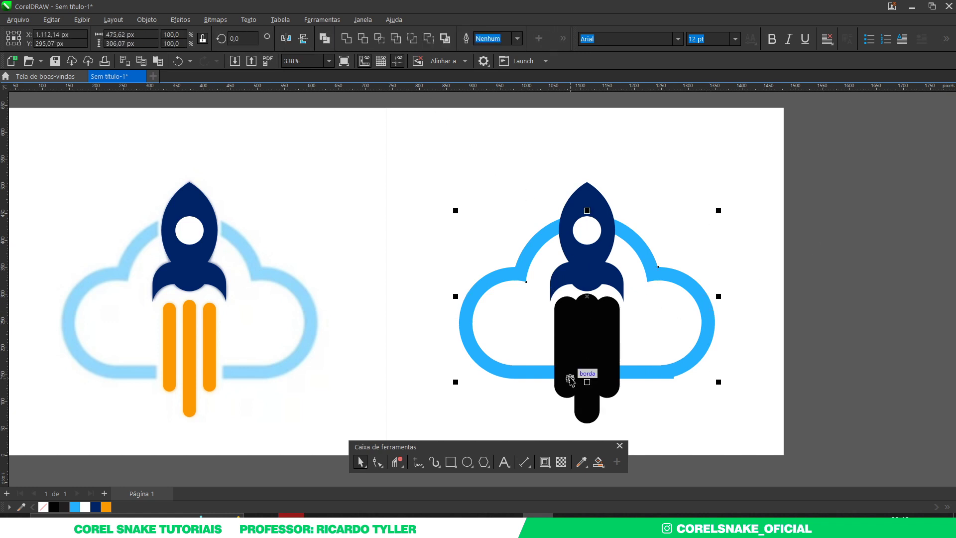
# Step: Fill the black flame shape white and send it behind the orange flames
pyautogui.keyDown('shift'); pyautogui.click(608, 367); pyautogui.keyUp('shift')
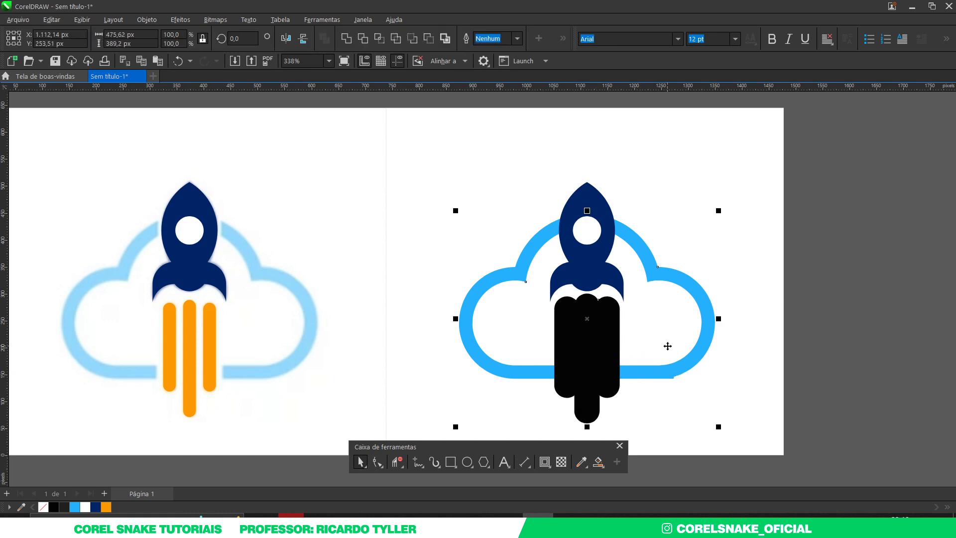
pyautogui.click(812, 382)
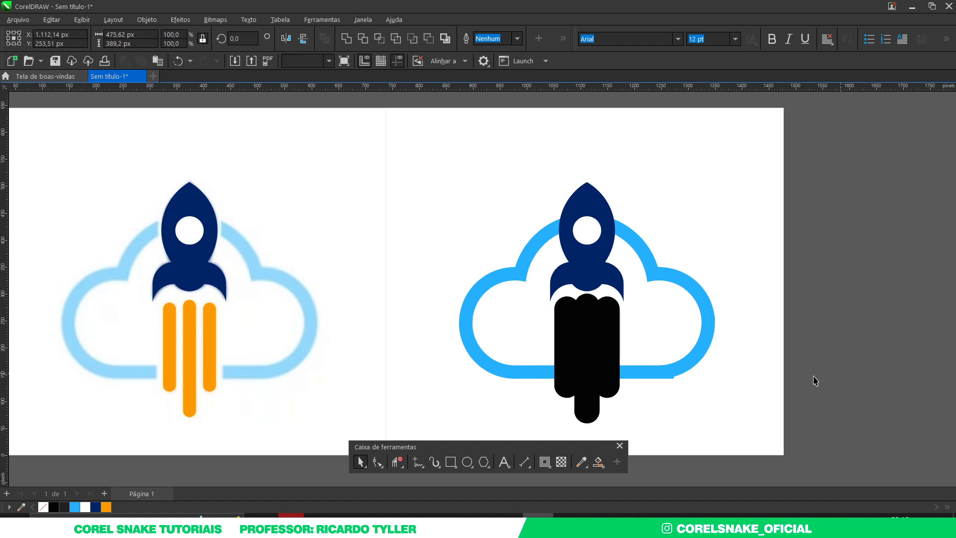
pyautogui.click(605, 380)
pyautogui.click(88, 507)
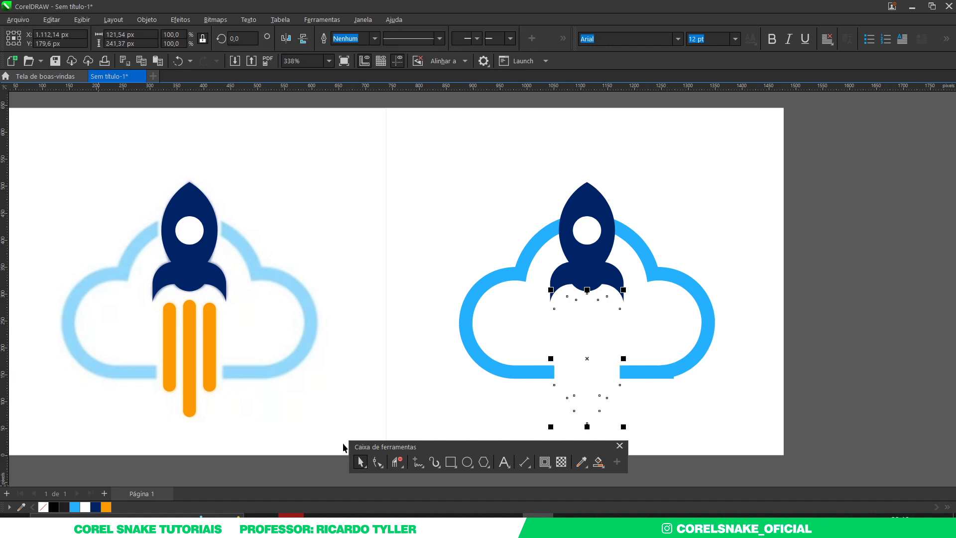
pyautogui.hotkey('ctrl', 'pagedown')
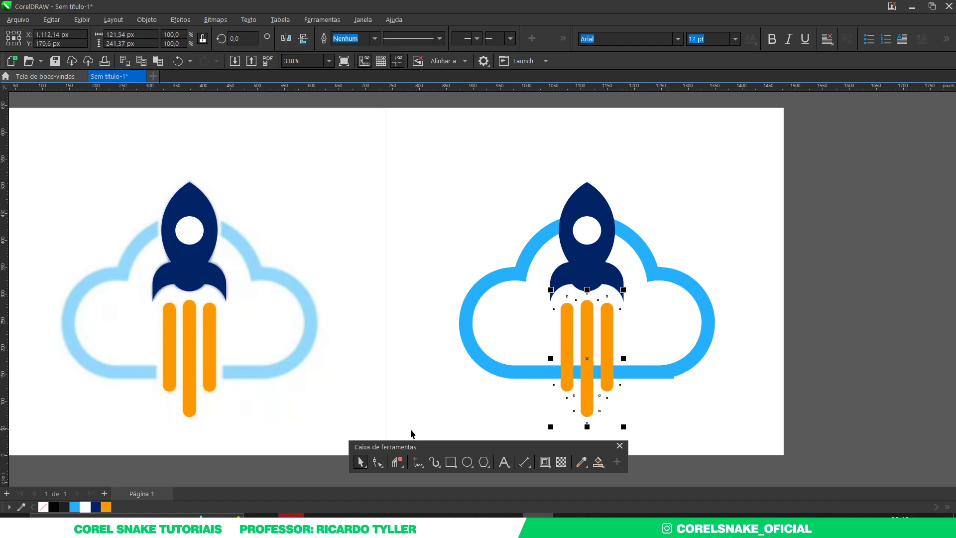
pyautogui.scroll(-2, 601, 265)
# Step: Add a thin outside contour around the navy rocket
pyautogui.scroll(-2, 642, 262)
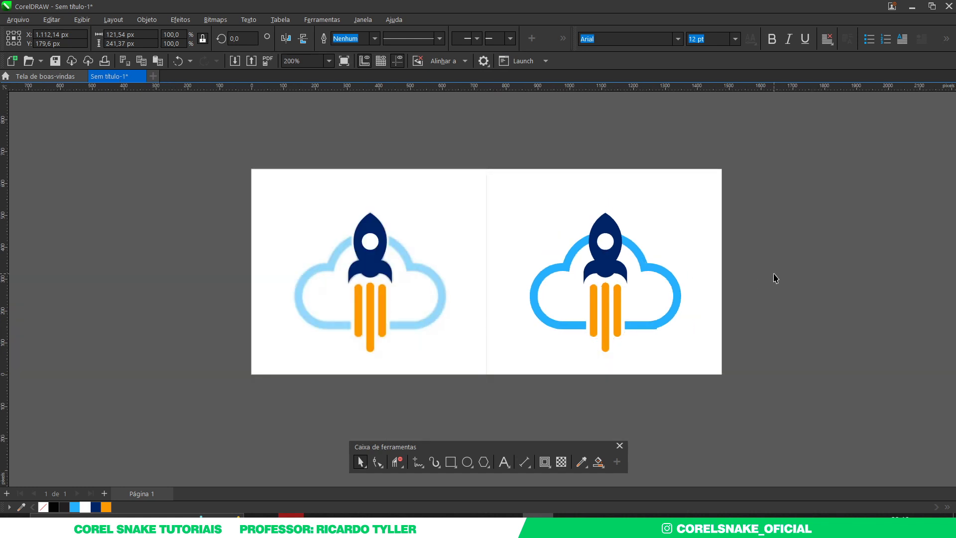
pyautogui.click(638, 355)
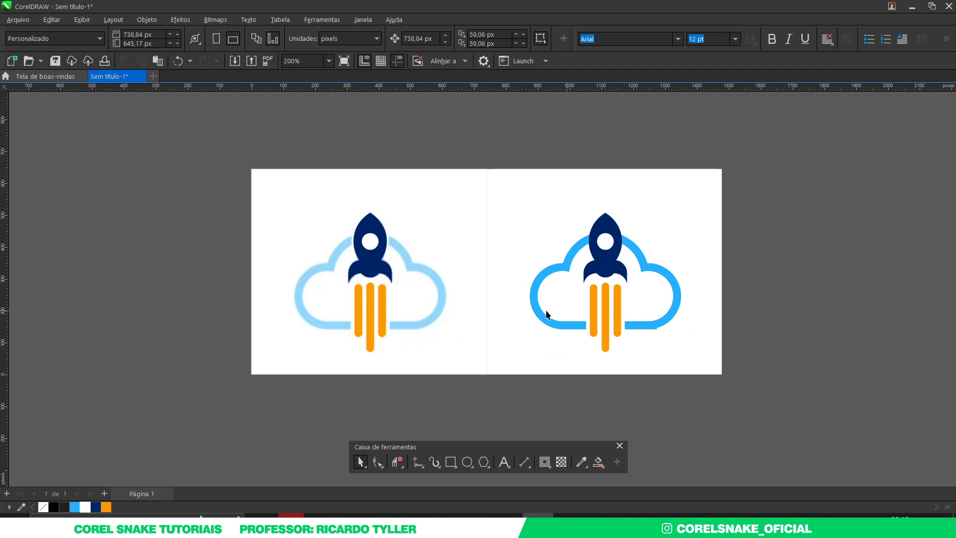
pyautogui.scroll(2, 372, 288)
pyautogui.scroll(2, 373, 288)
pyautogui.click(355, 215)
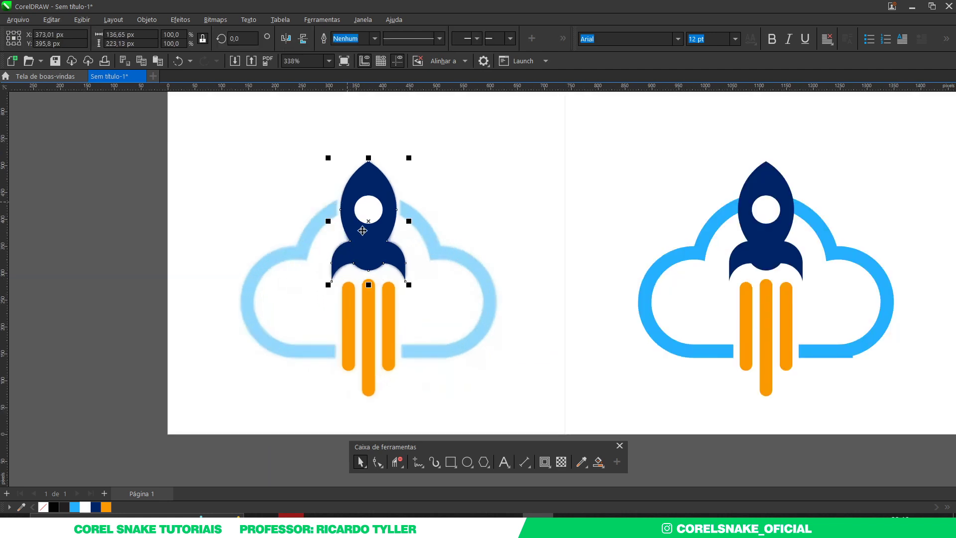
pyautogui.click(544, 462)
pyautogui.scroll(10, 360, 224)
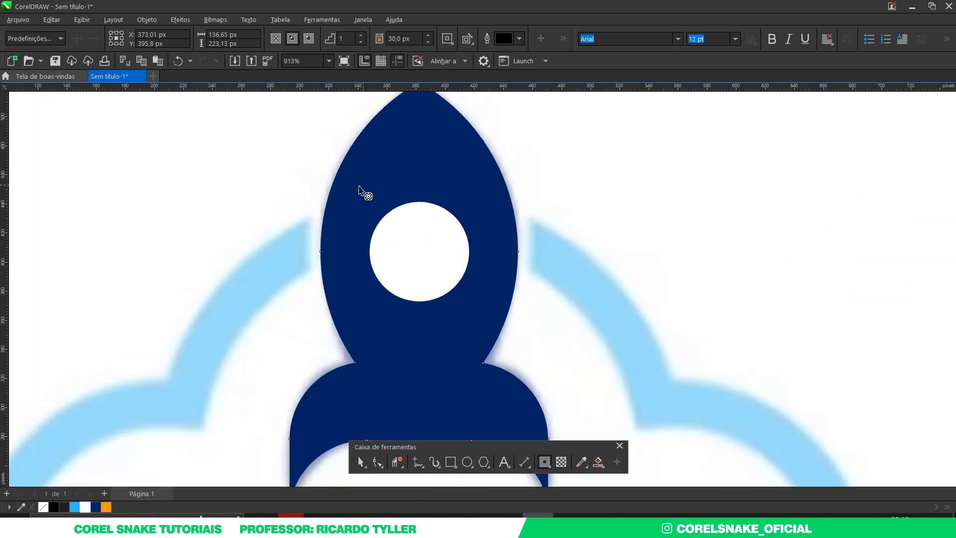
pyautogui.moveTo(305, 224); pyautogui.dragTo(219, 183)
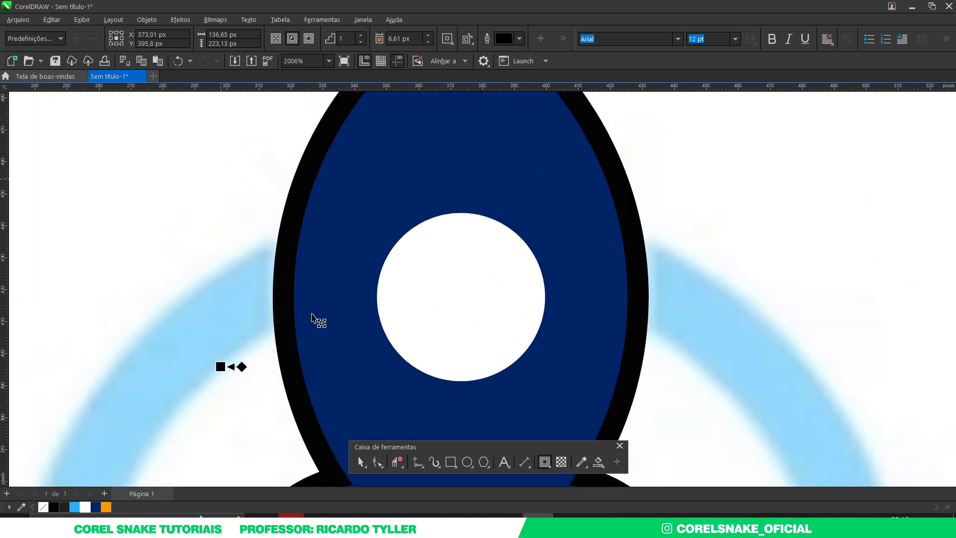
pyautogui.click(360, 461)
# Step: Move the contoured rocket onto the right-hand blue cloud
pyautogui.click(363, 369)
pyautogui.scroll(-7, 361, 369)
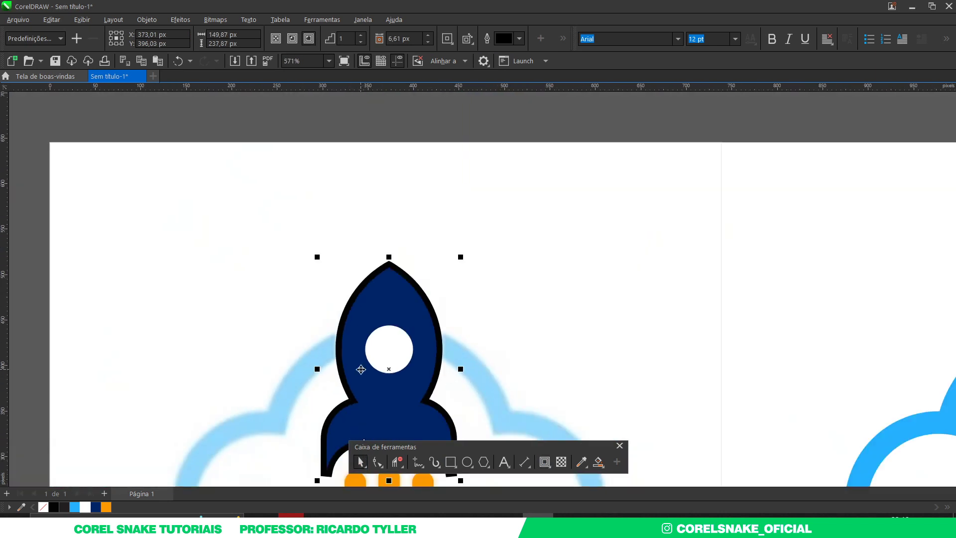
pyautogui.scroll(-7, 361, 369)
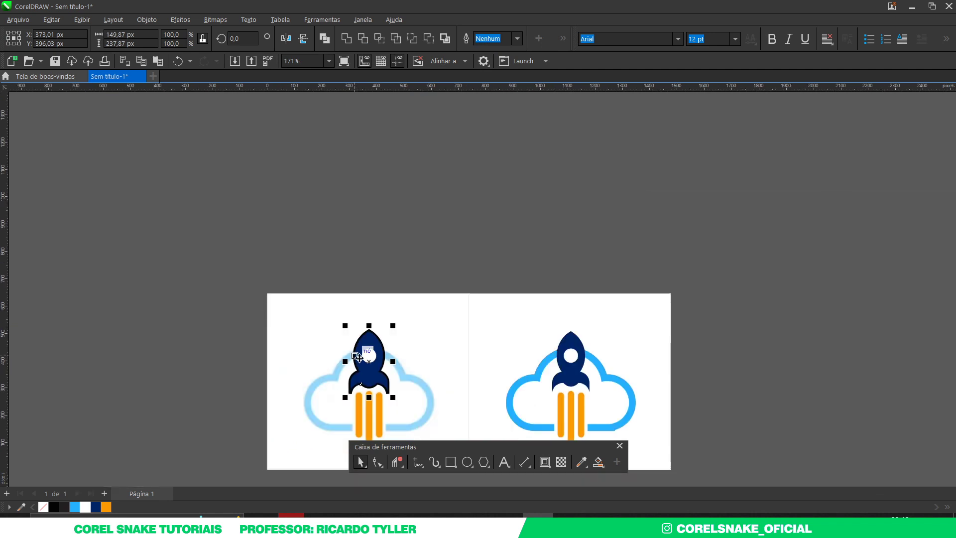
pyautogui.moveTo(361, 369); pyautogui.dragTo(545, 388)
pyautogui.scroll(3, 604, 335)
pyautogui.scroll(5, 504, 252)
pyautogui.scroll(-3, 558, 298)
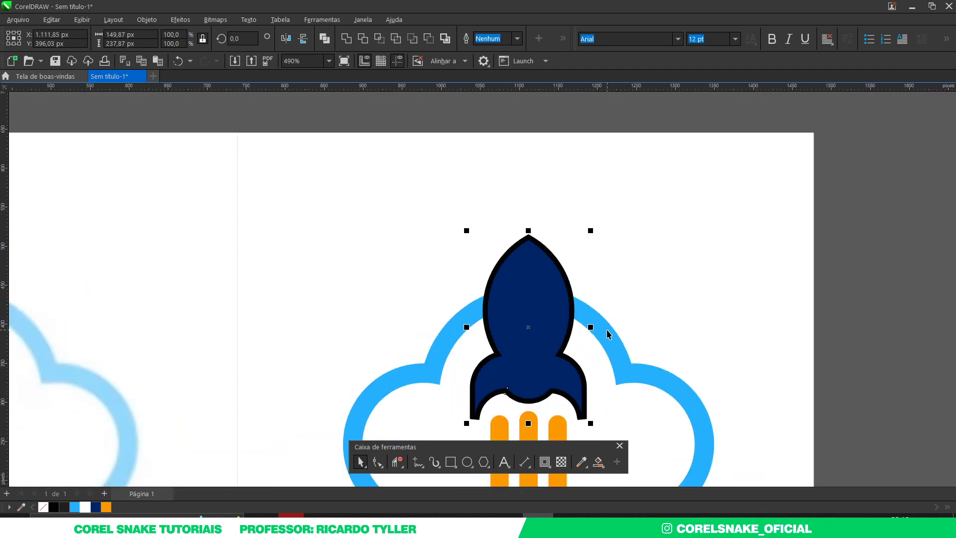
# Step: Trim the blue cloud around the rocket contour with Back Minus Front
pyautogui.keyDown('shift'); pyautogui.click(606, 329); pyautogui.keyUp('shift')
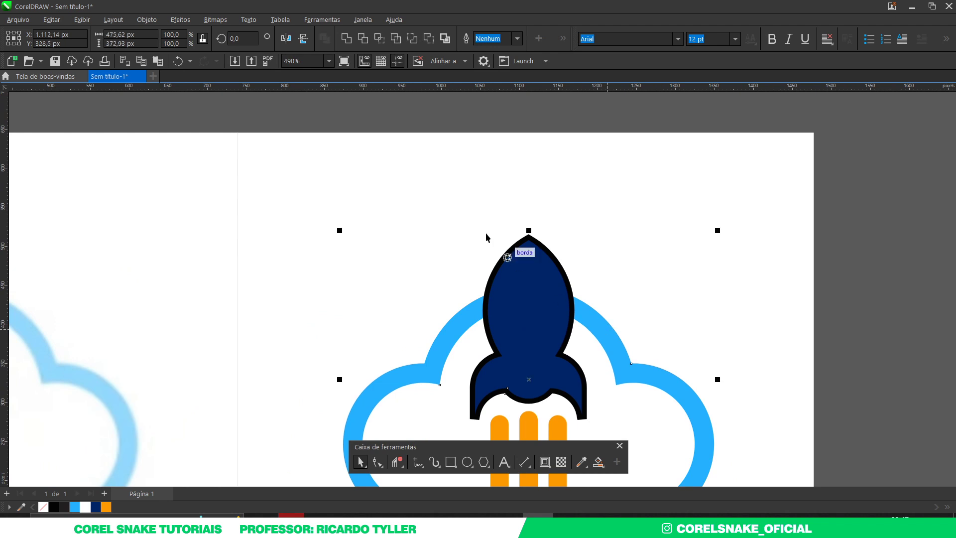
pyautogui.click(428, 38)
pyautogui.scroll(-2, 488, 241)
pyautogui.click(637, 294)
pyautogui.scroll(-2, 544, 266)
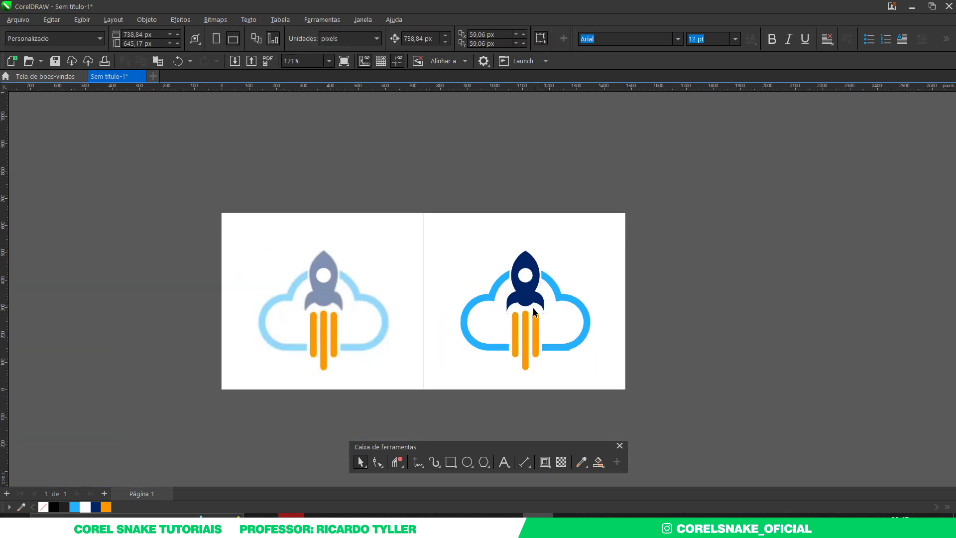
# Step: Delete the leftover orange flame bars from the left reference logo
pyautogui.click(348, 330)
pyautogui.moveTo(168, 135)
pyautogui.mouseDown()
pyautogui.moveTo(352, 424)
pyautogui.moveTo(358, 421)
pyautogui.mouseUp()
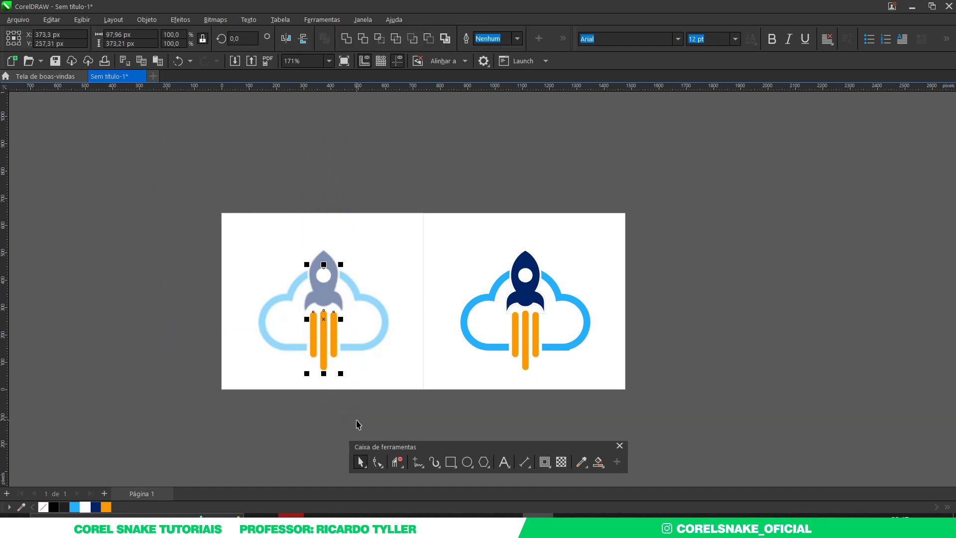
pyautogui.press('Delete')
# Step: Set the reference image to No Transparency and fit the whole page in view
pyautogui.click(344, 320)
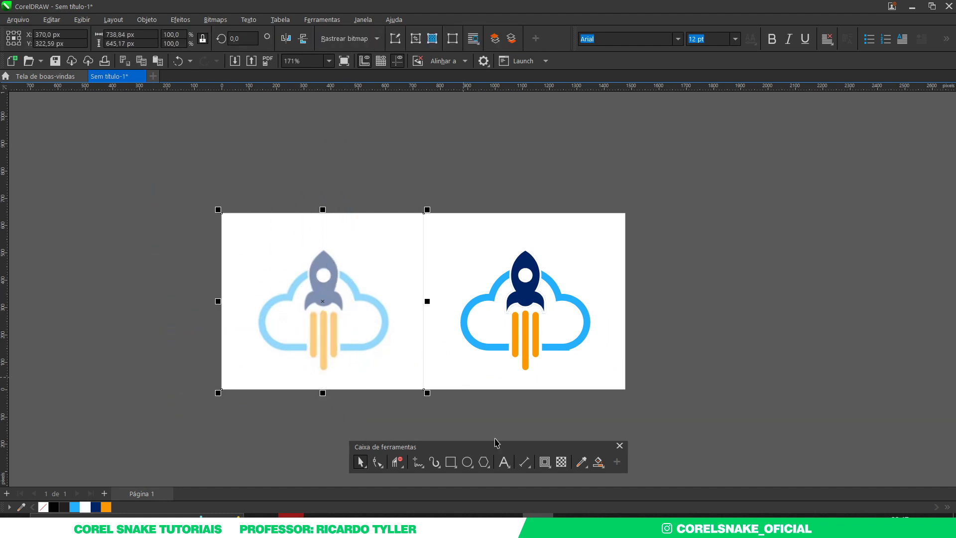
pyautogui.click(561, 461)
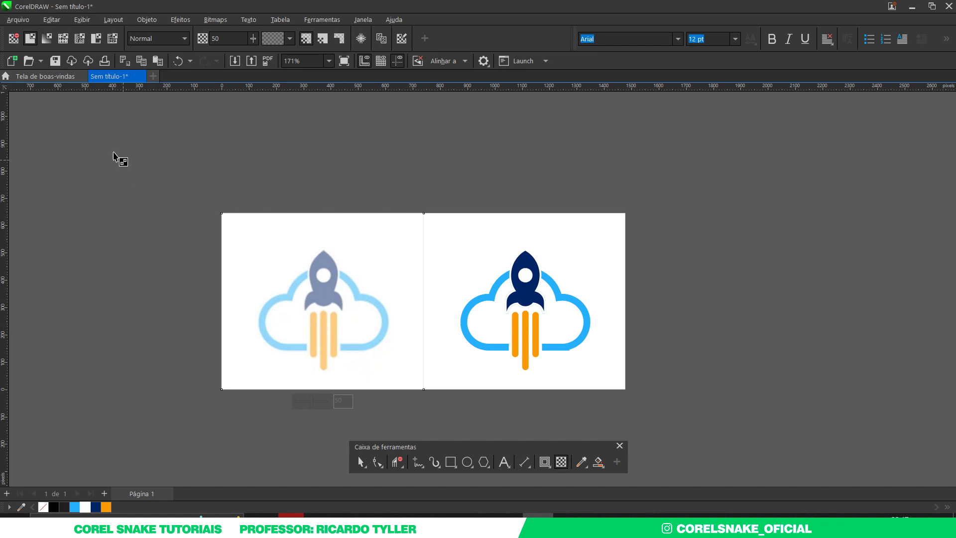
pyautogui.click(13, 38)
pyautogui.click(79, 144)
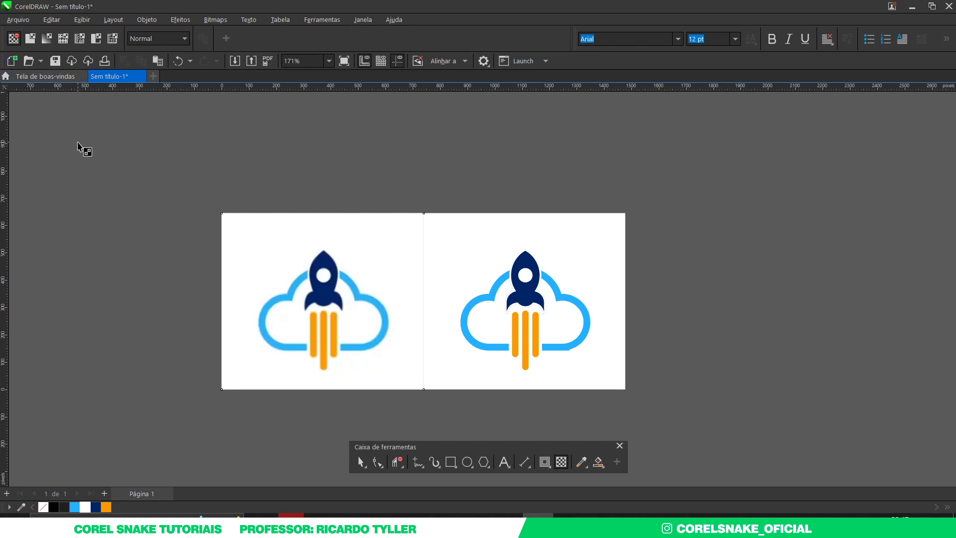
pyautogui.press('F4')
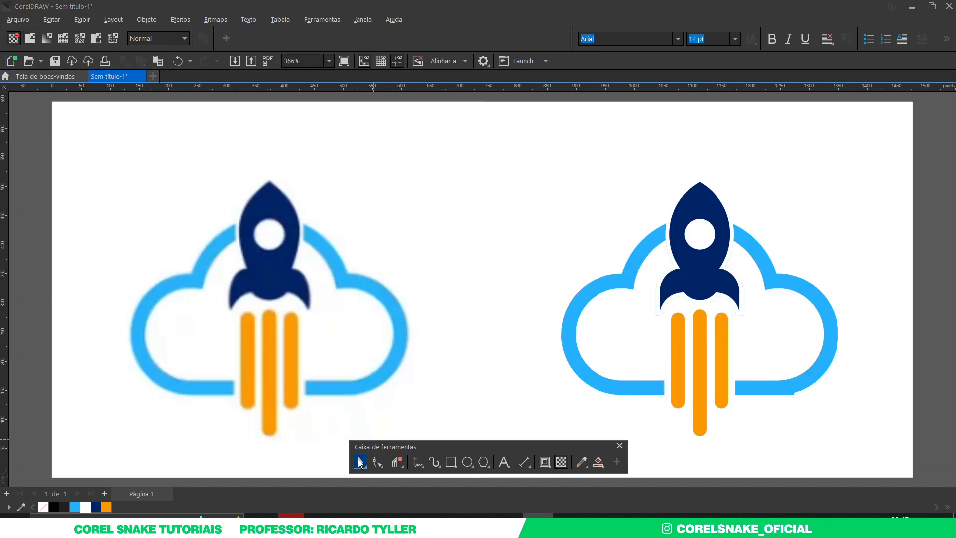
pyautogui.press('space')
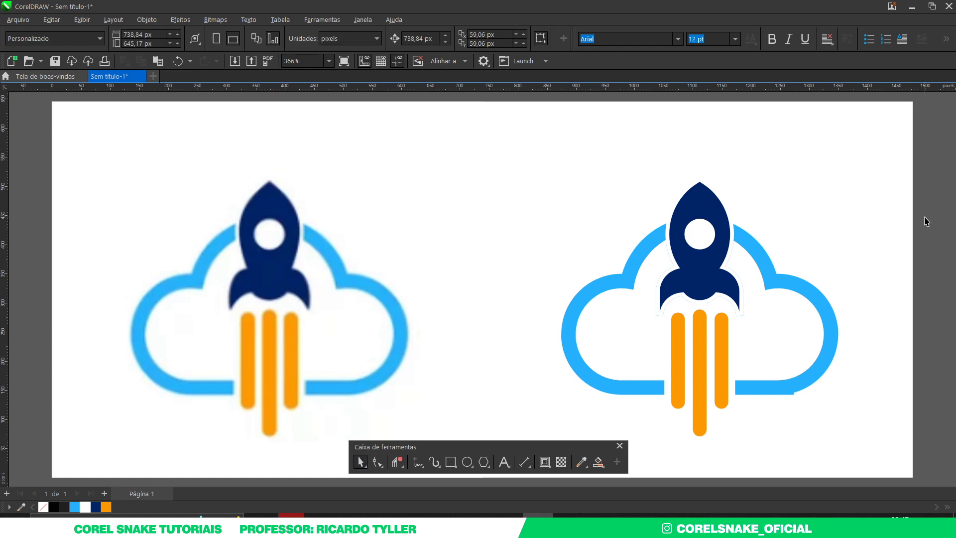